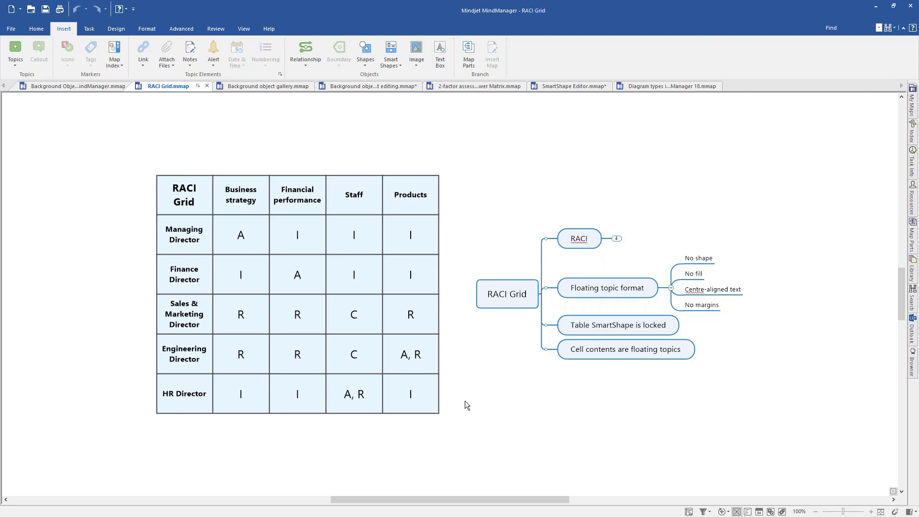
Step: Nudge the "A, R" floating topic slightly right within the HR Director row's Staff cell of the RACI grid
click(361, 399)
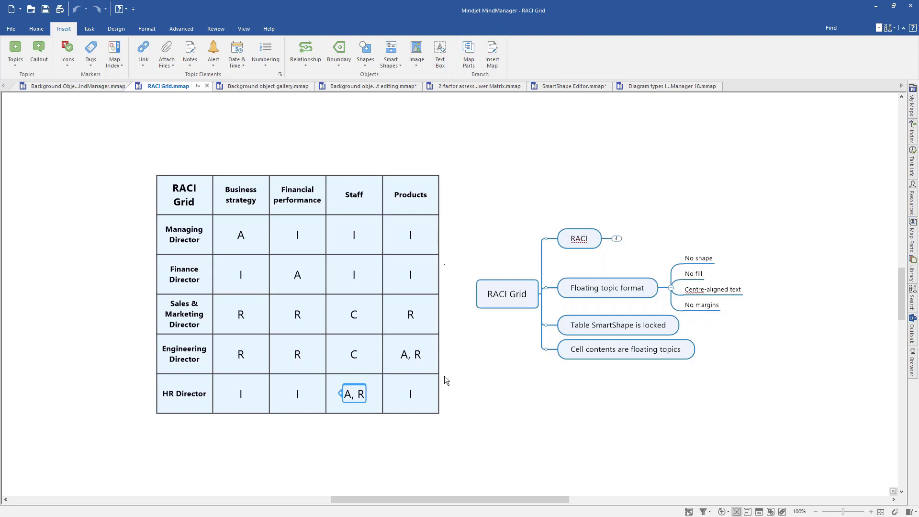
click(412, 393)
mouse_move(355, 398)
mouse_down()
mouse_move(357, 384)
mouse_move(364, 396)
mouse_up()
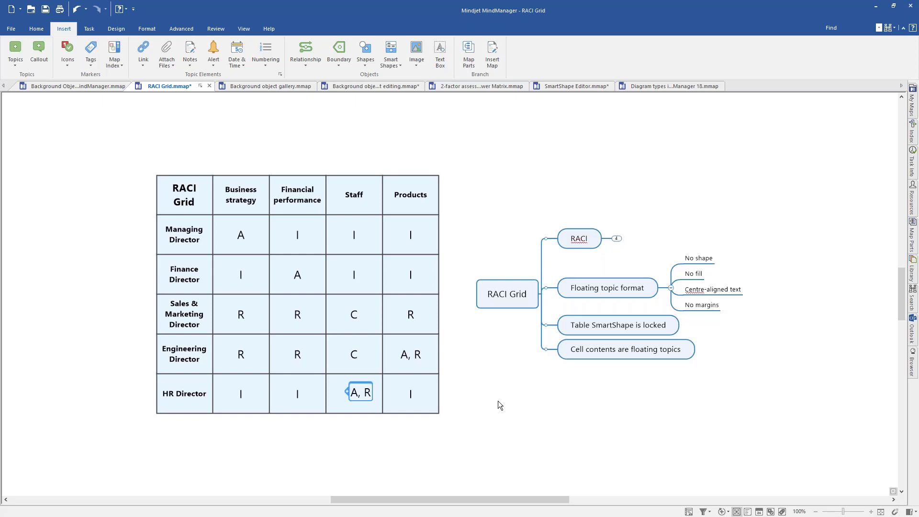
Step: In the Background Objects in MindManager map, expand "Process, process, process!" and both of its subtopics
click(85, 87)
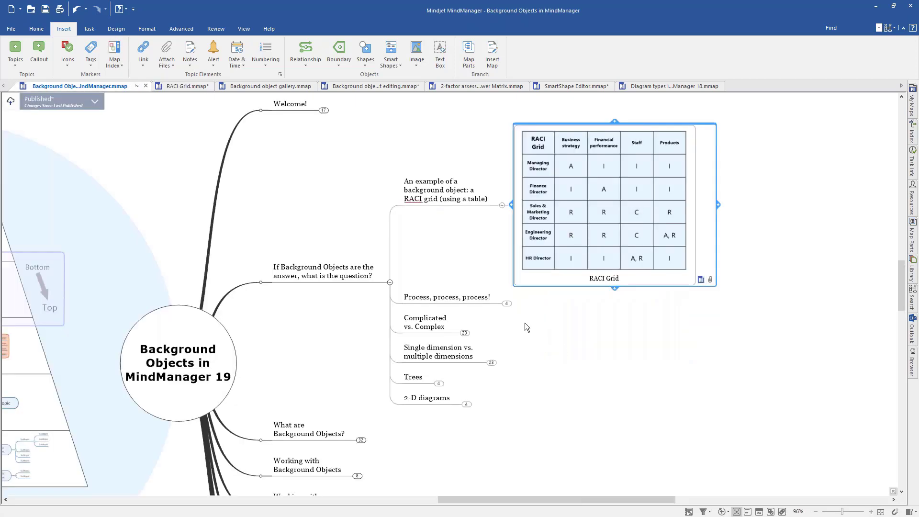
click(507, 303)
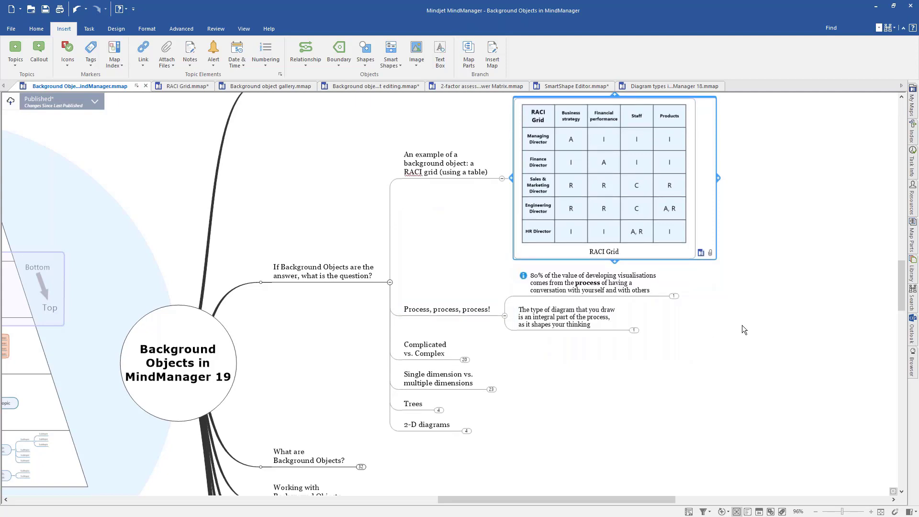
click(674, 296)
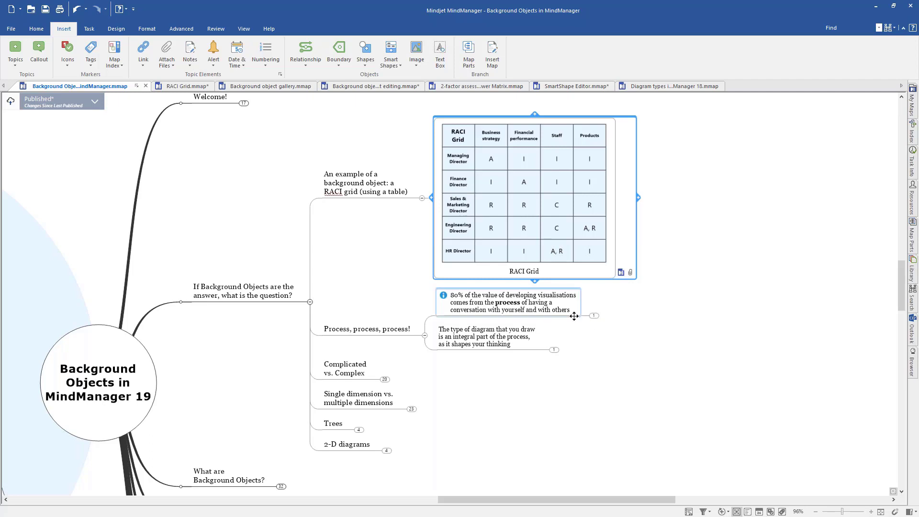
click(574, 316)
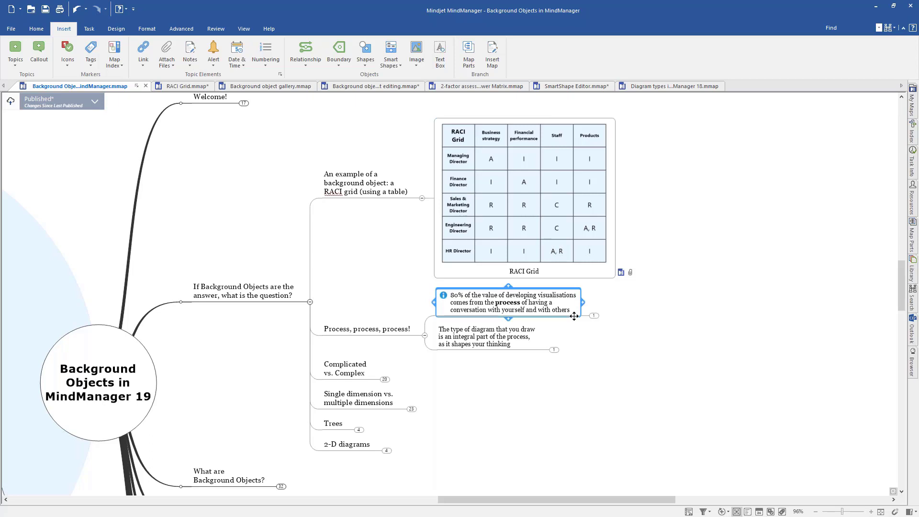
ctrl+scroll(574, 316, up, 1)
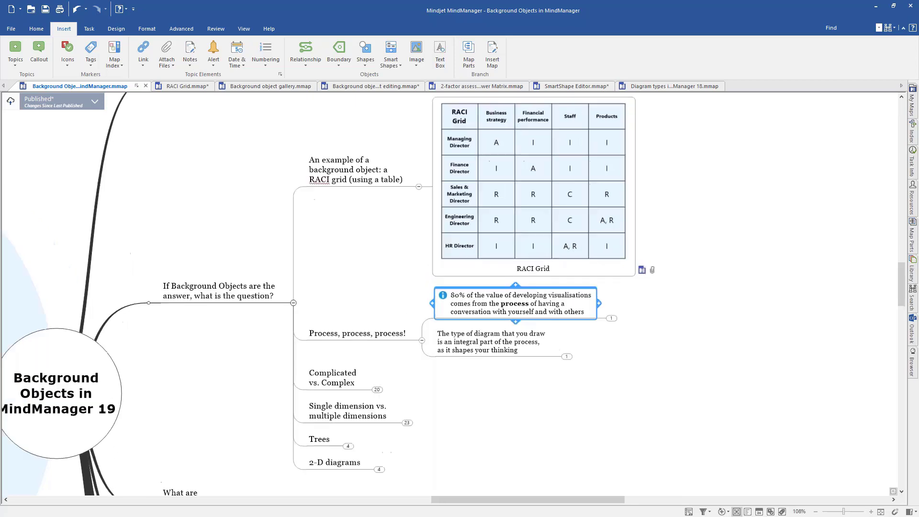
click(612, 319)
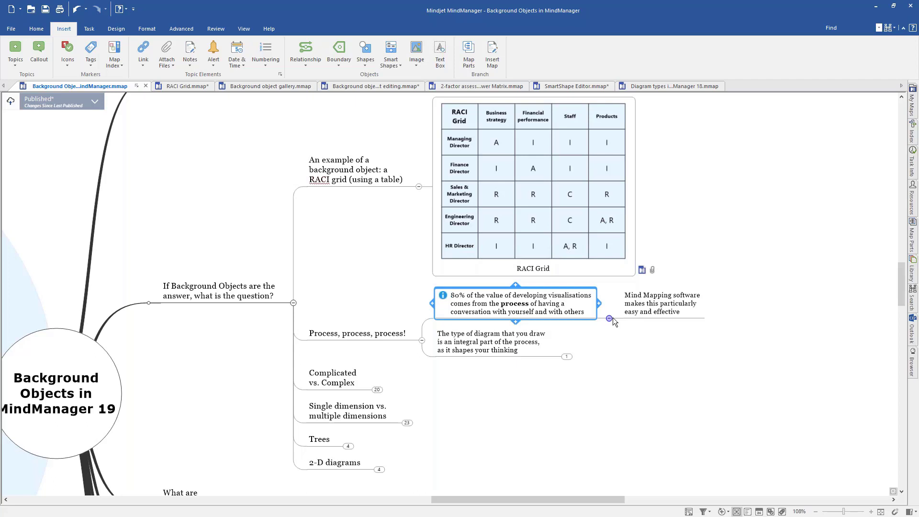
click(539, 347)
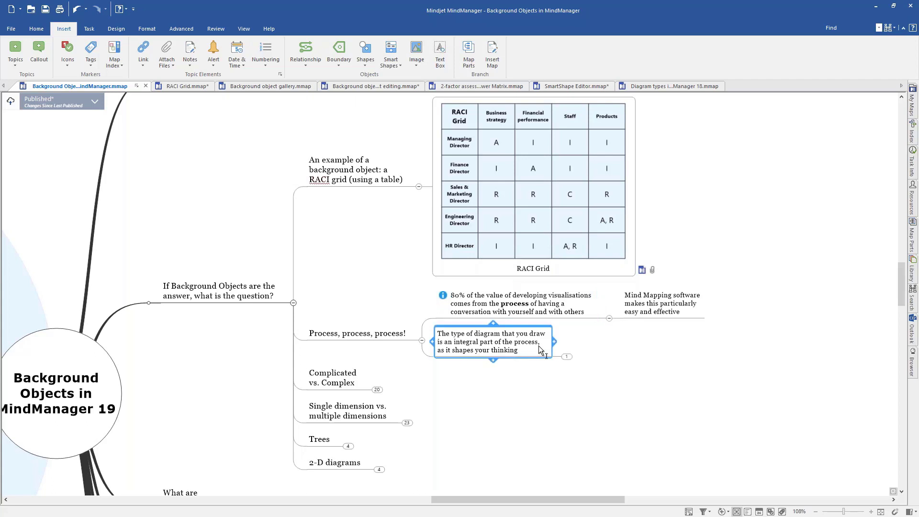
click(567, 357)
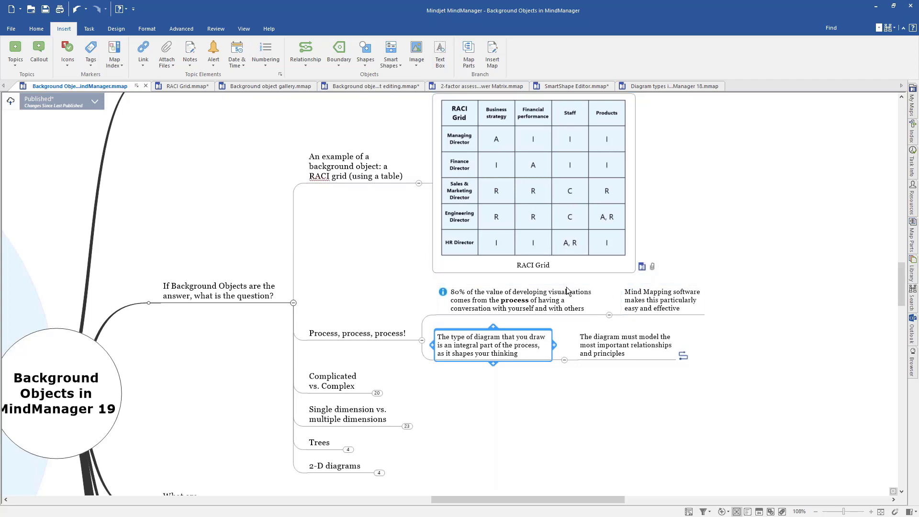
Step: Expand "Complicated vs. Complex" and collapse the "Process, process, process!" and RACI grid example topics
click(330, 383)
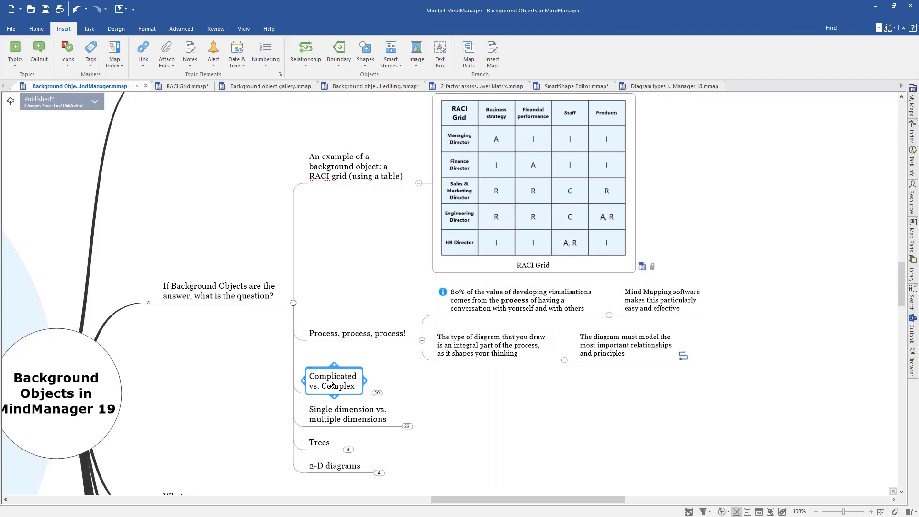
click(377, 393)
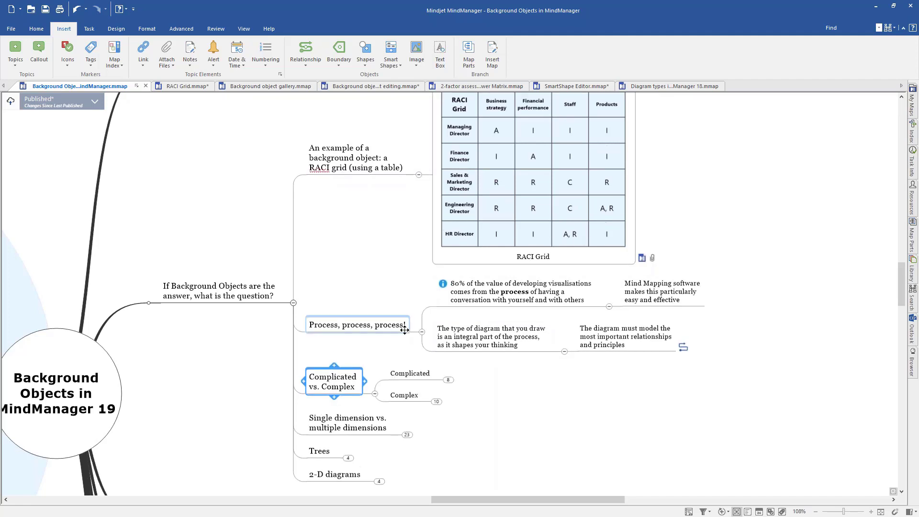
click(422, 332)
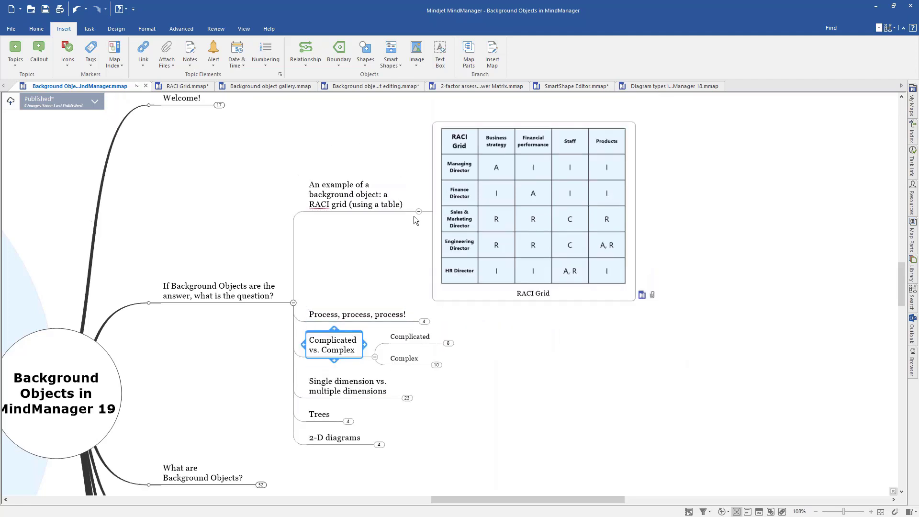
click(418, 210)
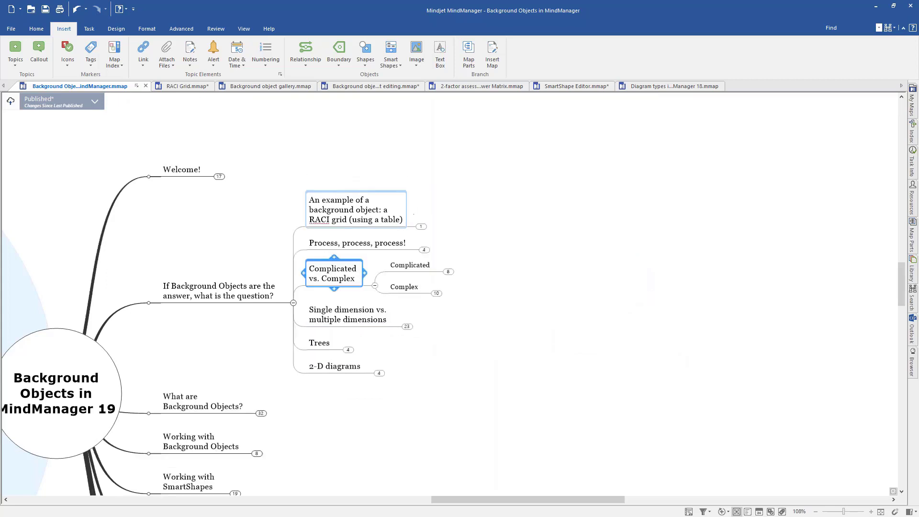
Step: Expand the "Complicated" topic and its Examples subtopic
click(415, 268)
key(plus)
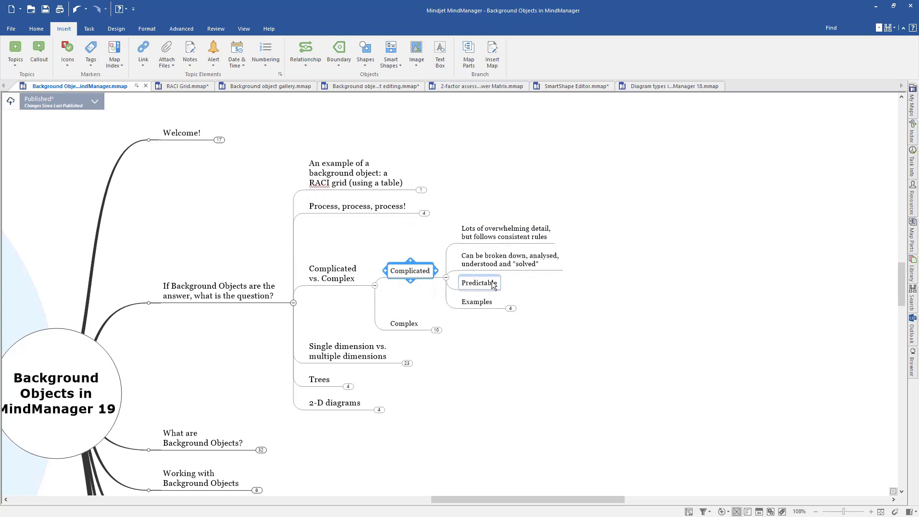
click(511, 309)
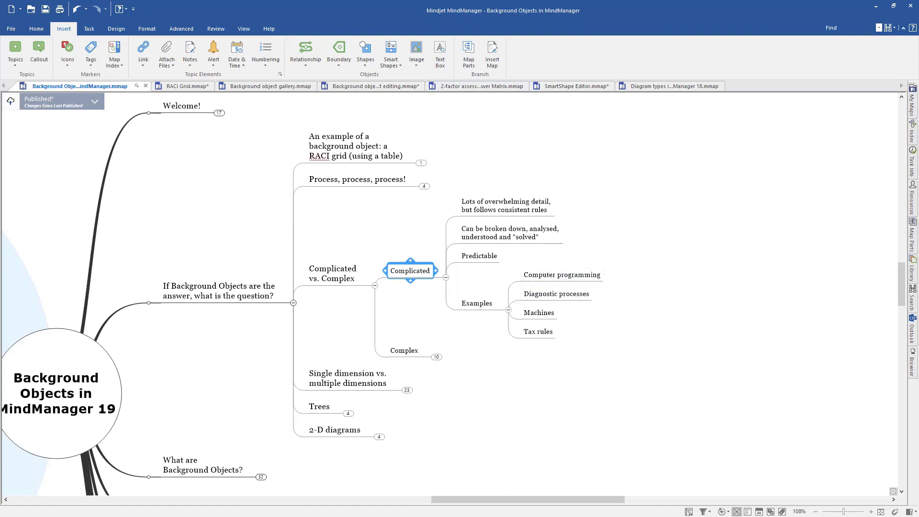
Step: Expand the "Complex" topic and its Examples subtopic to review its characteristics
click(410, 352)
key(F4)
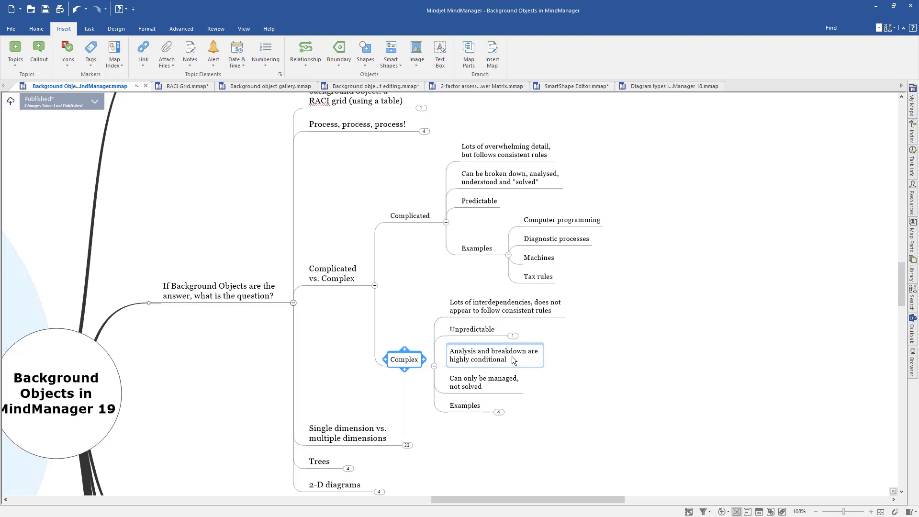
click(495, 386)
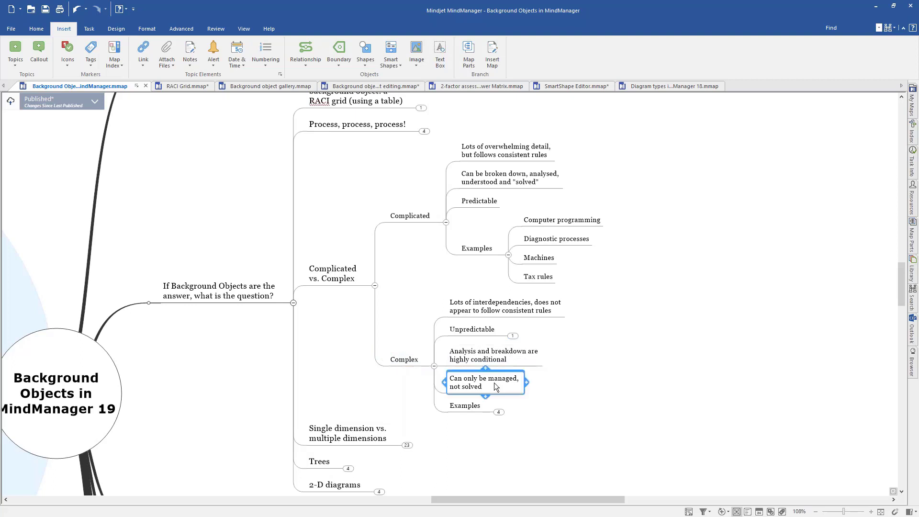
click(499, 412)
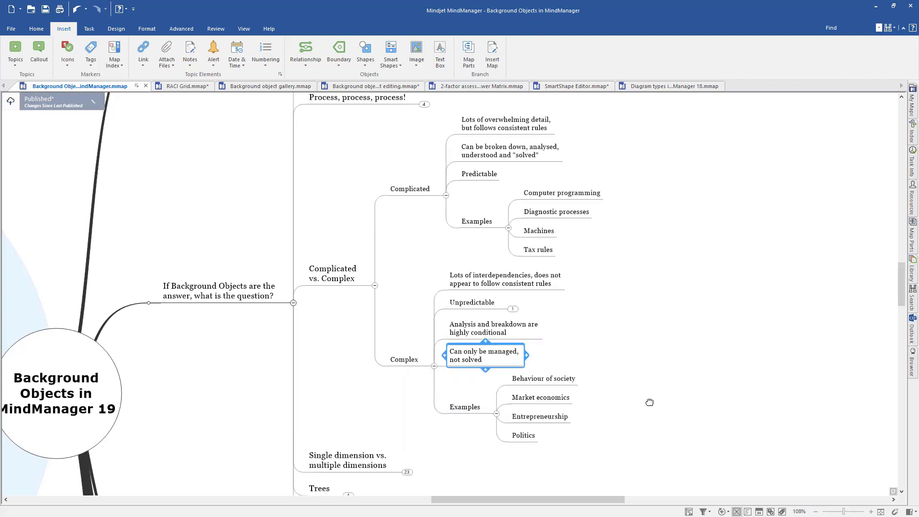
drag(652, 409, 640, 390)
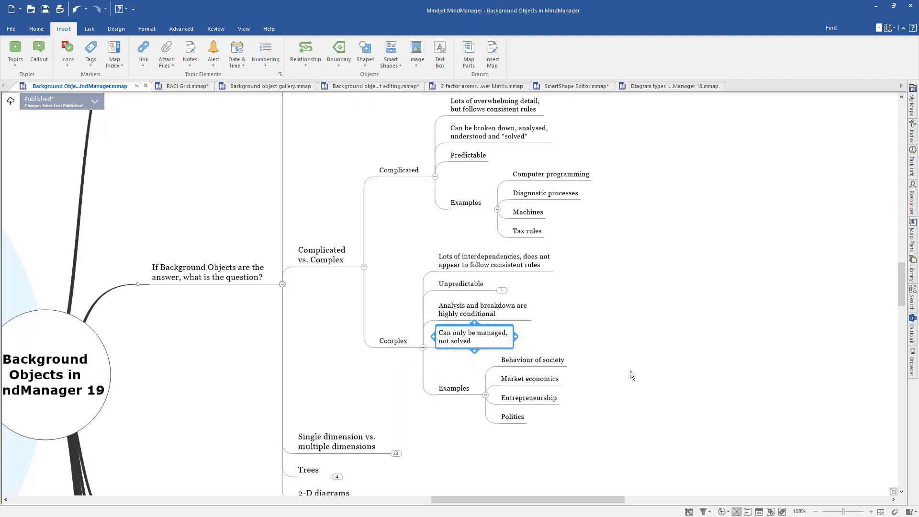
Step: Expand "Single dimension vs. multiple dimensions" and open the single-dimension examples for car engine components and family tree
click(349, 438)
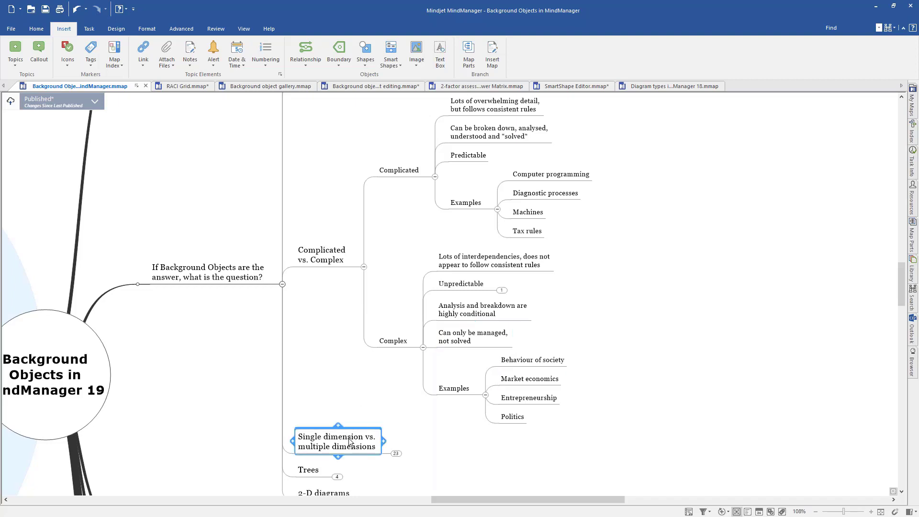
key(KP_Add)
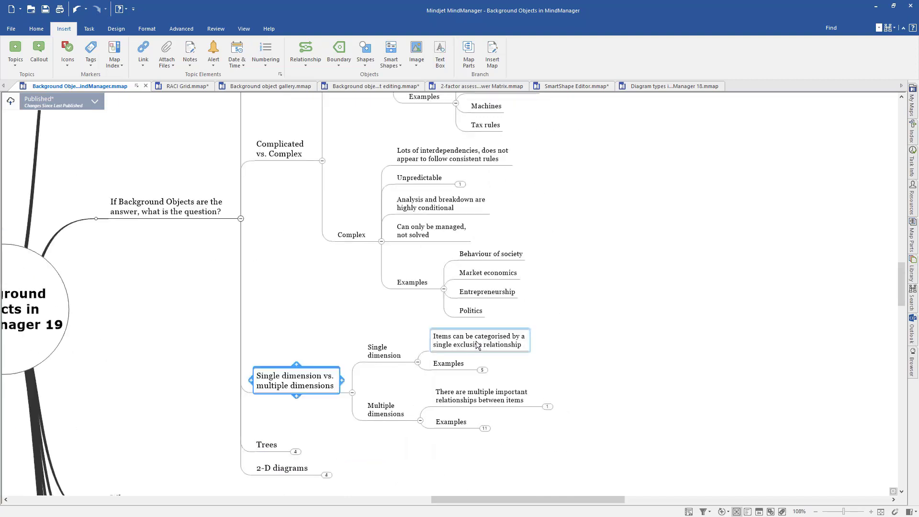
click(484, 371)
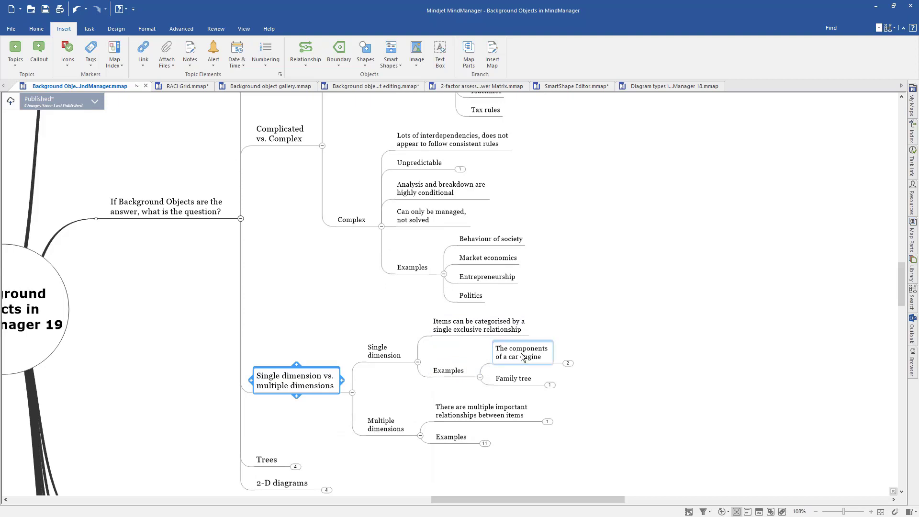
click(569, 364)
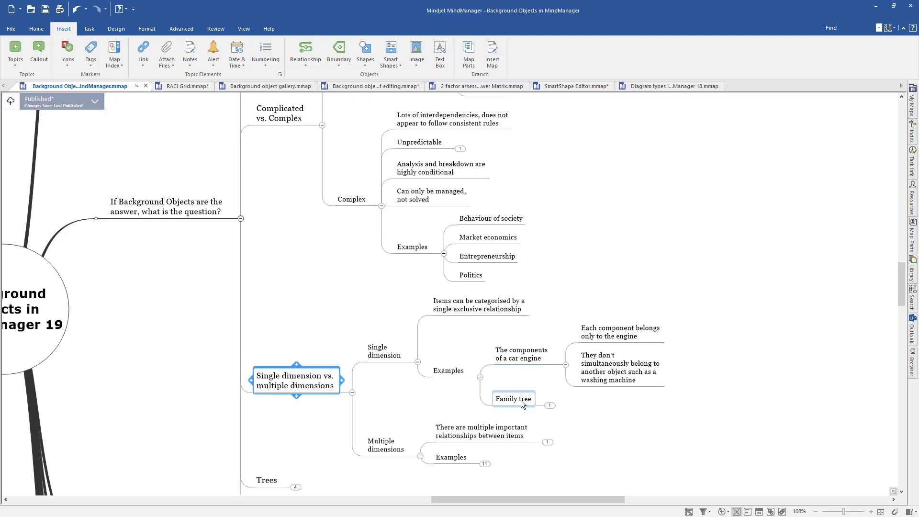
click(550, 406)
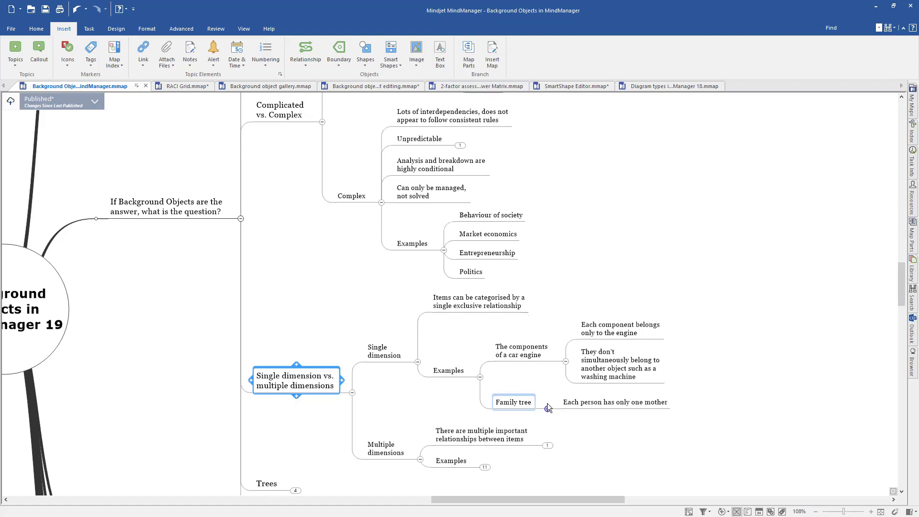
Step: Expand the "Multiple dimensions" topic and bring its RACI grid example into view
click(384, 448)
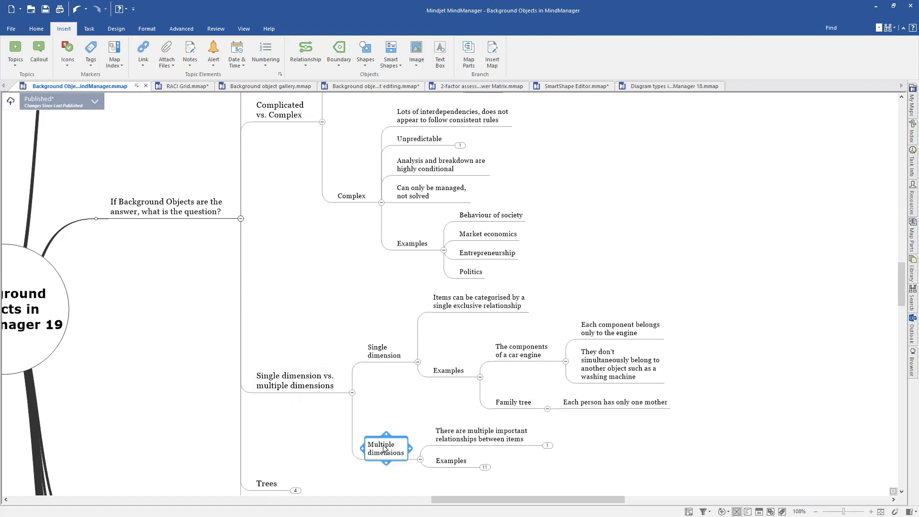
key(F4)
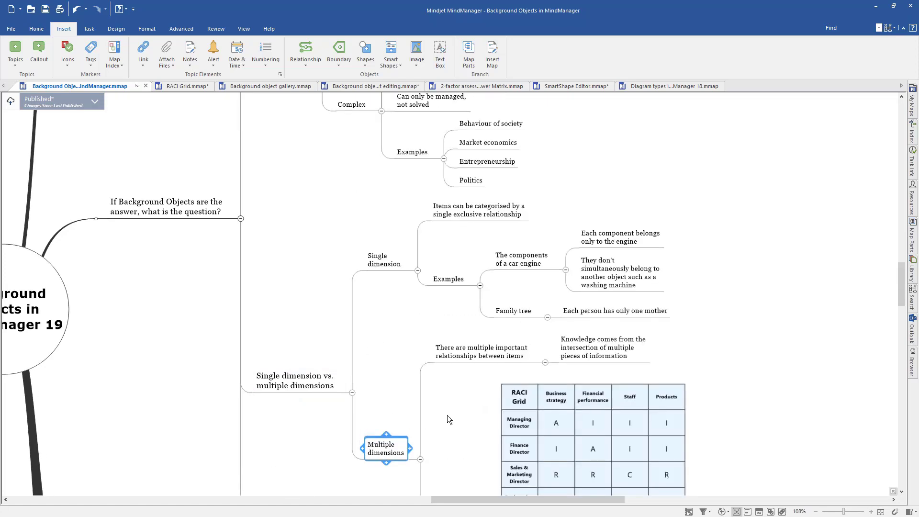
drag(447, 420, 382, 279)
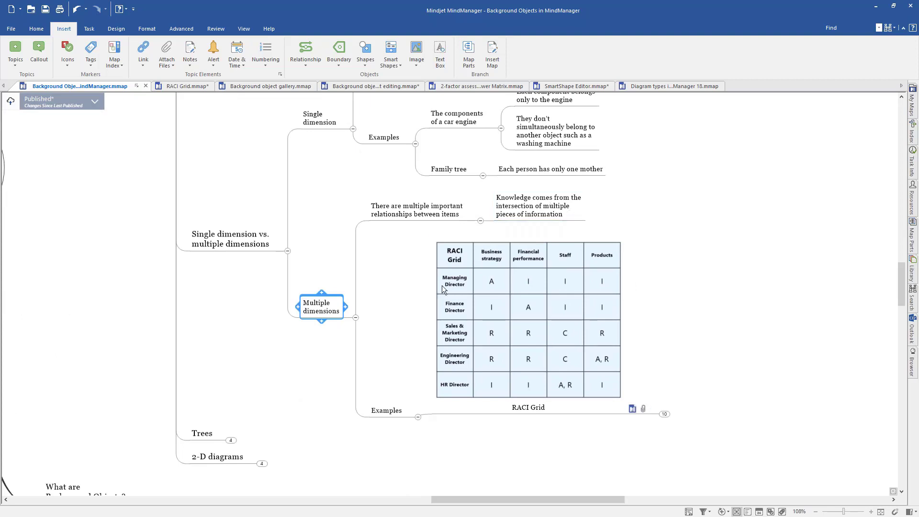
Step: Expand the "Trees" and "2-D diagrams" topics to compare their strengths and weaknesses
click(203, 434)
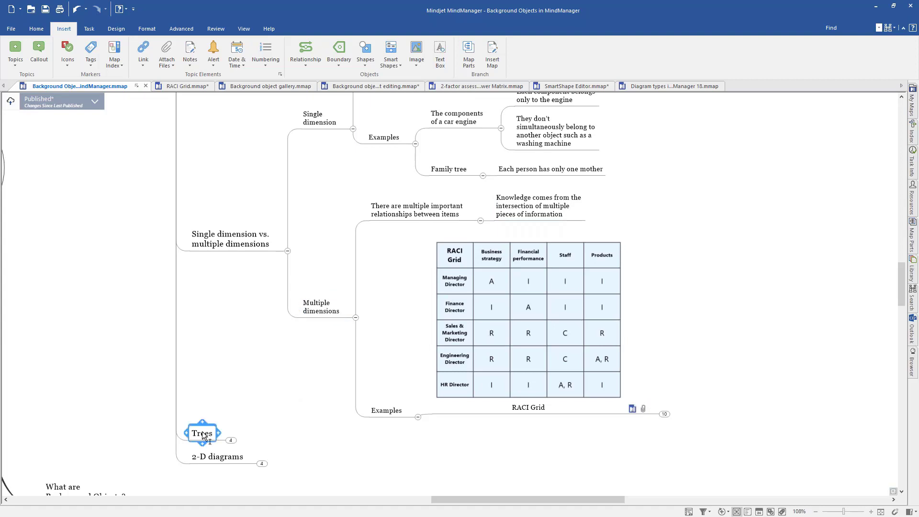
click(231, 440)
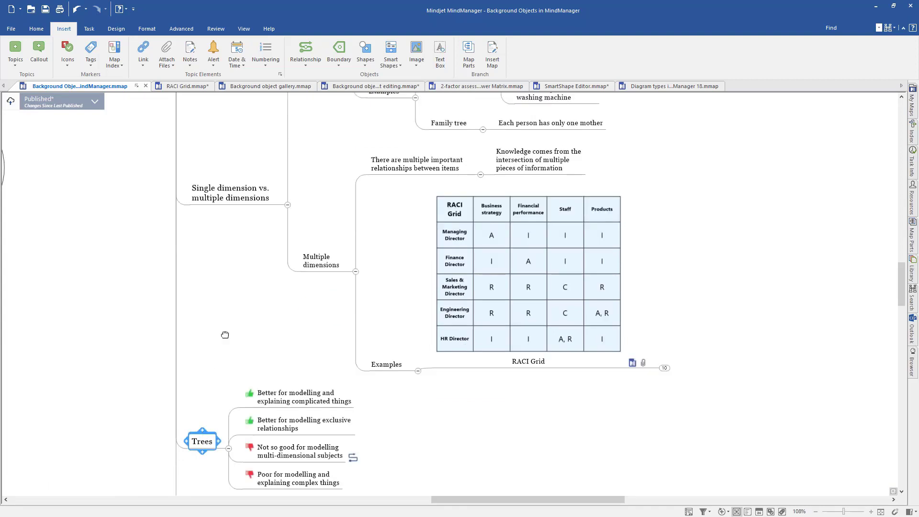
click(274, 392)
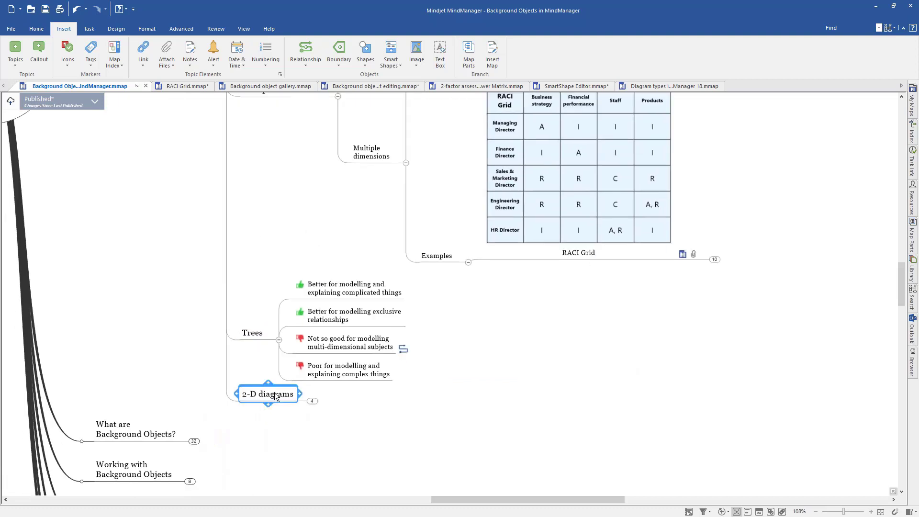
click(312, 401)
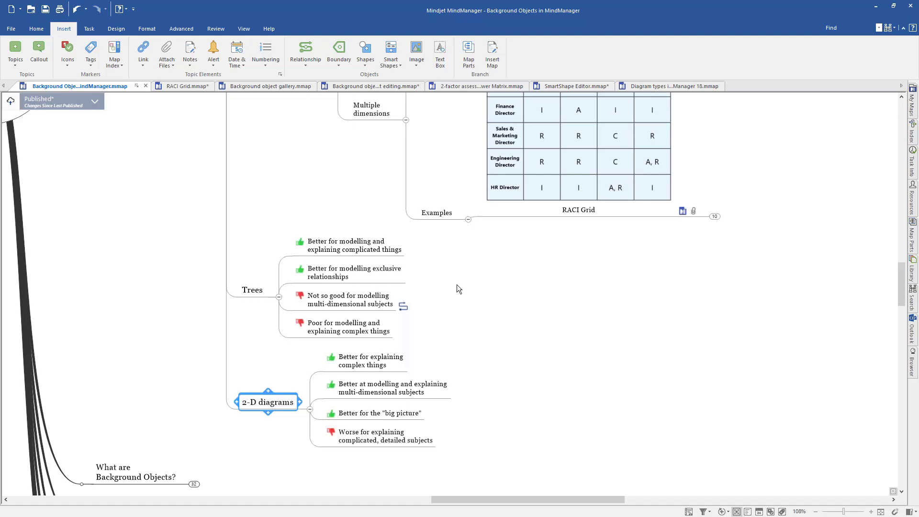
Step: Collapse the main topic "If Background Objects are the answer, what is the question?"
drag(461, 290, 669, 447)
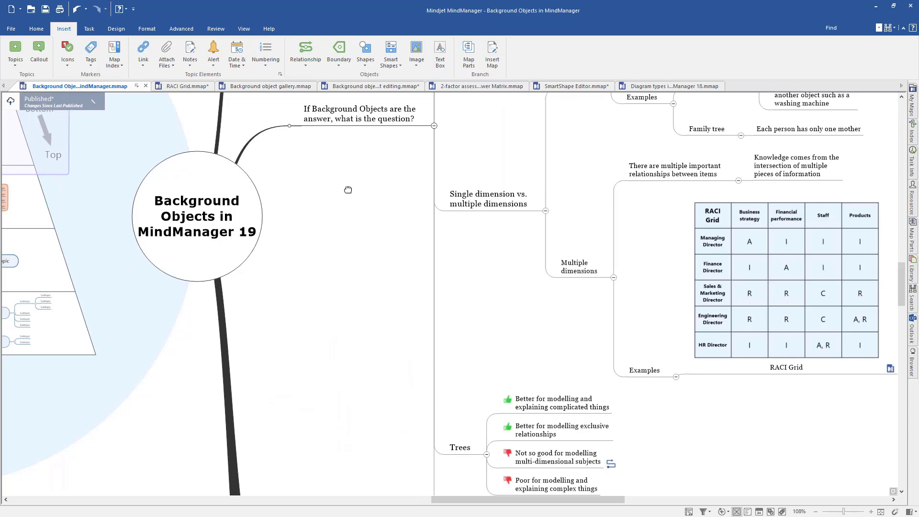
drag(348, 189, 401, 219)
click(417, 152)
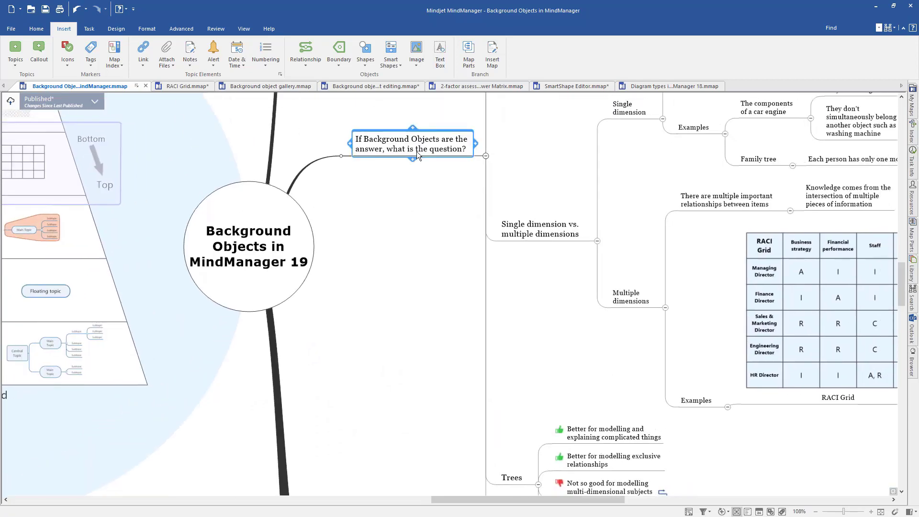
key(F4)
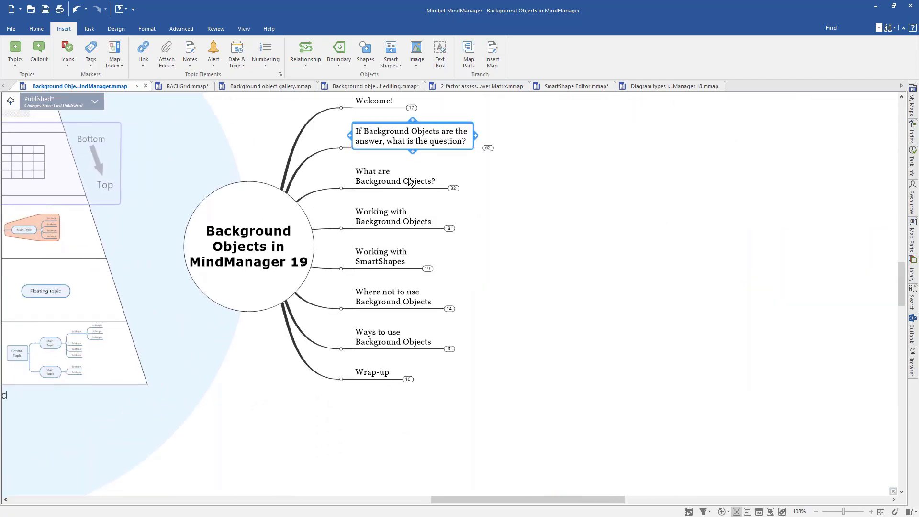
Step: Expand the main topic "What are Background Objects?" to show its three subtopics
click(406, 183)
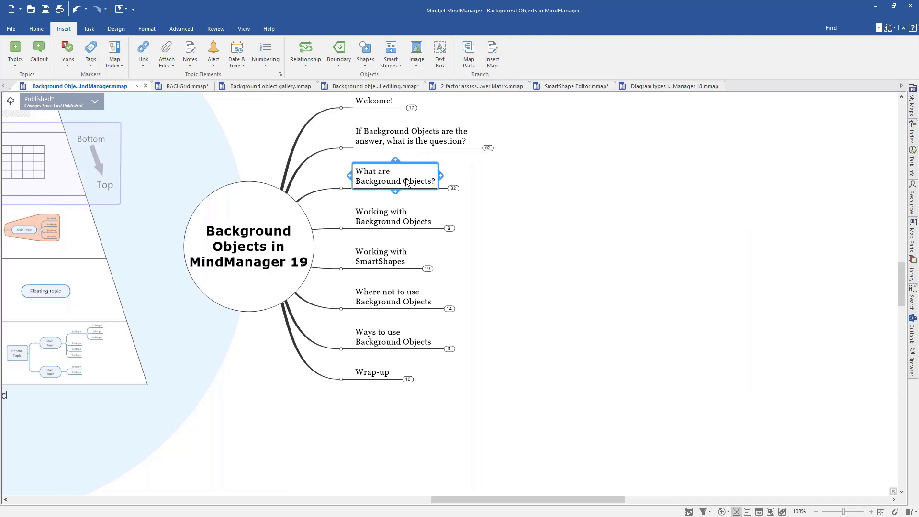
key(F4)
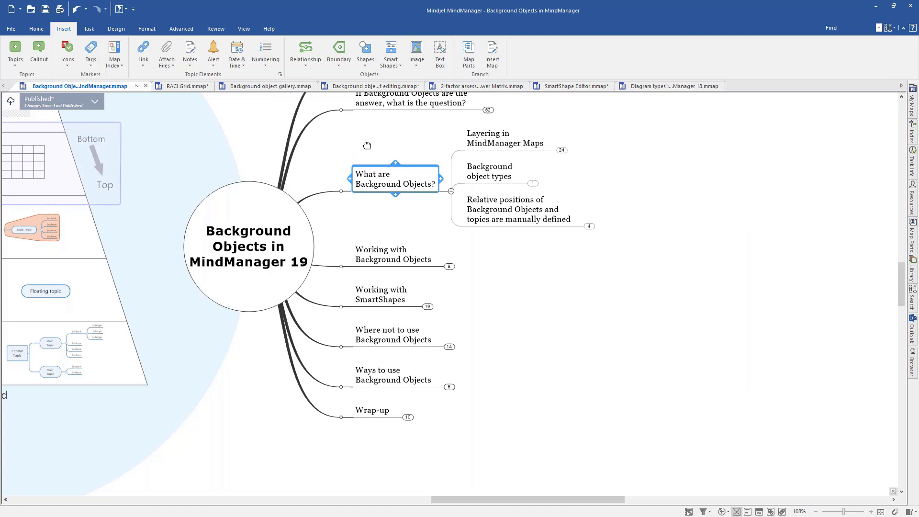
drag(367, 145, 480, 199)
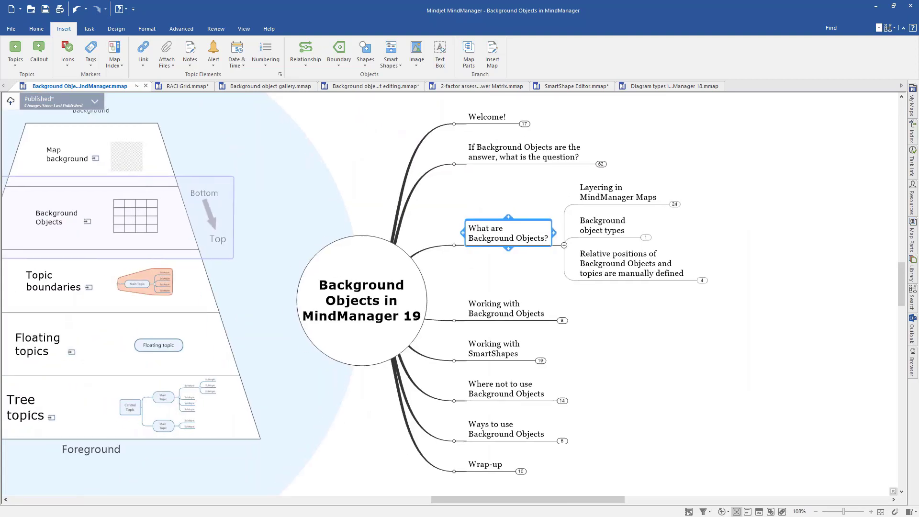
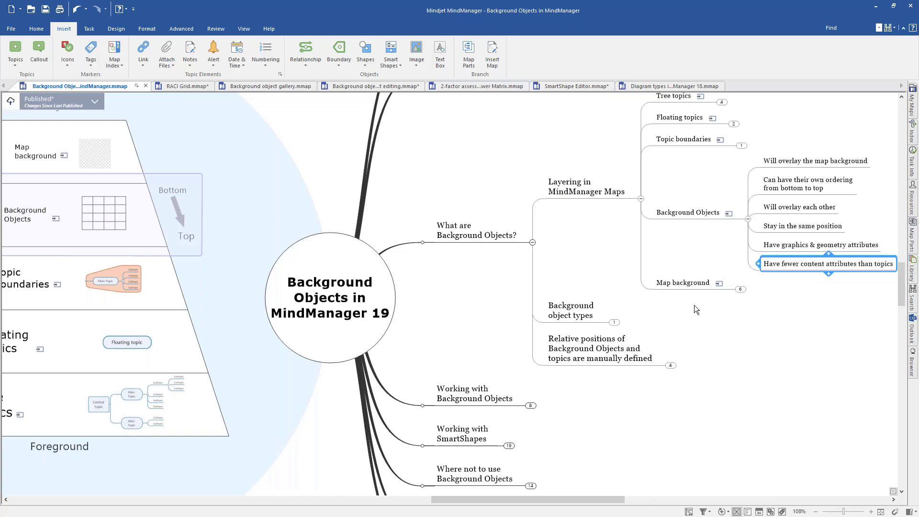
Step: Expand "Background object types" and open the map linked to its "Background object gallery" topic
click(577, 317)
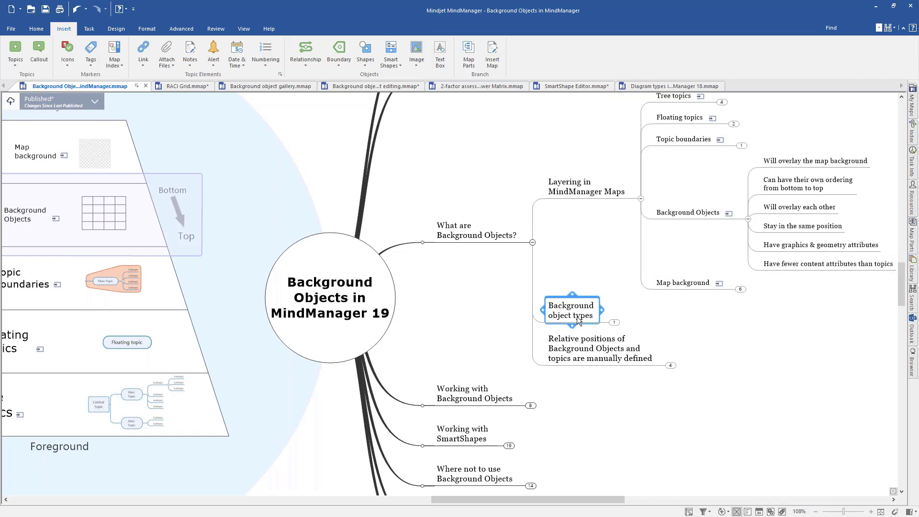
key(F4)
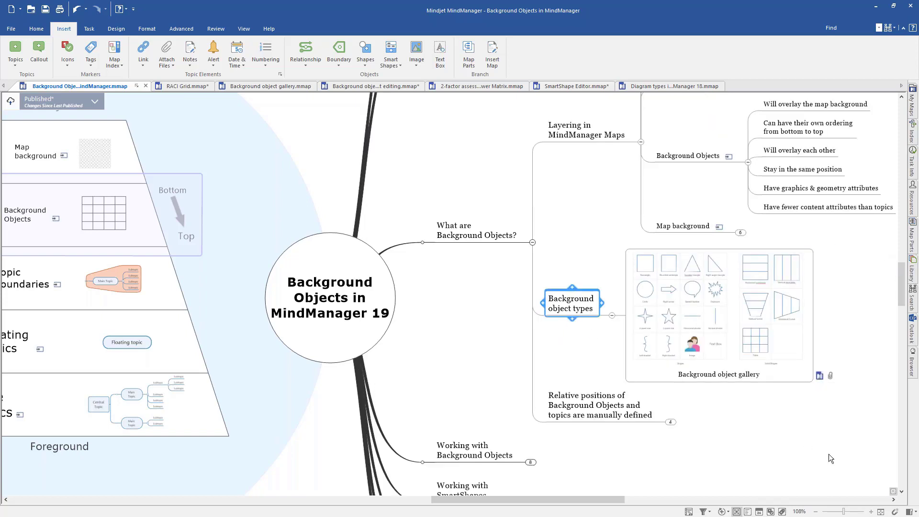
drag(819, 460, 577, 445)
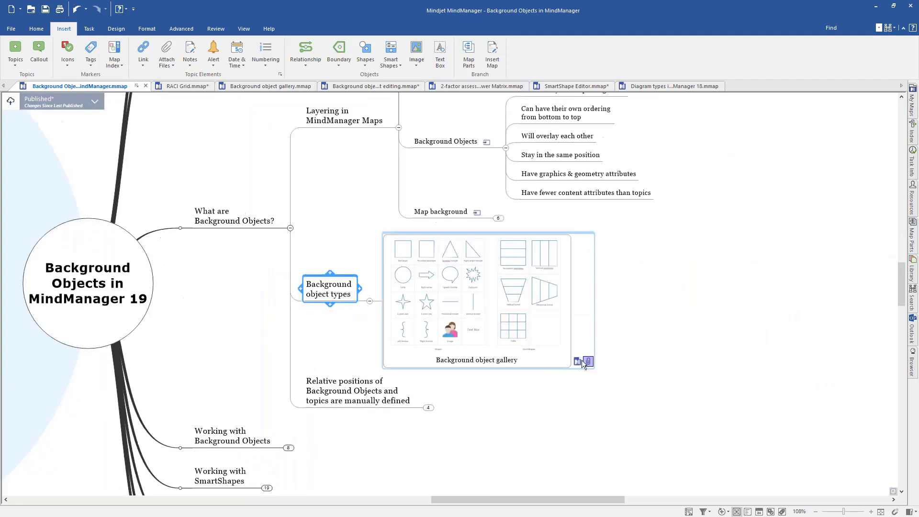
click(577, 364)
click(577, 361)
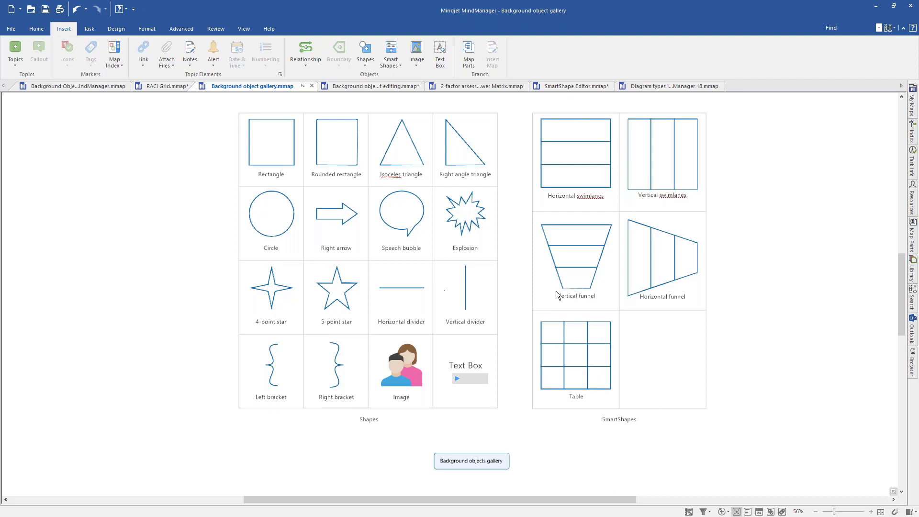
Step: Return to the Background Objects in MindManager map and review the subtopics of "Relative positions of Background Objects and topics are manually defined"
click(94, 87)
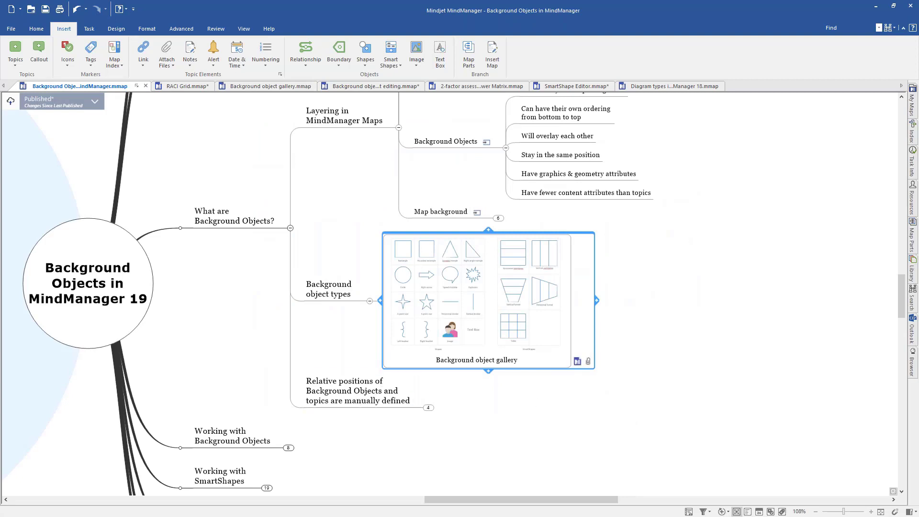
click(428, 409)
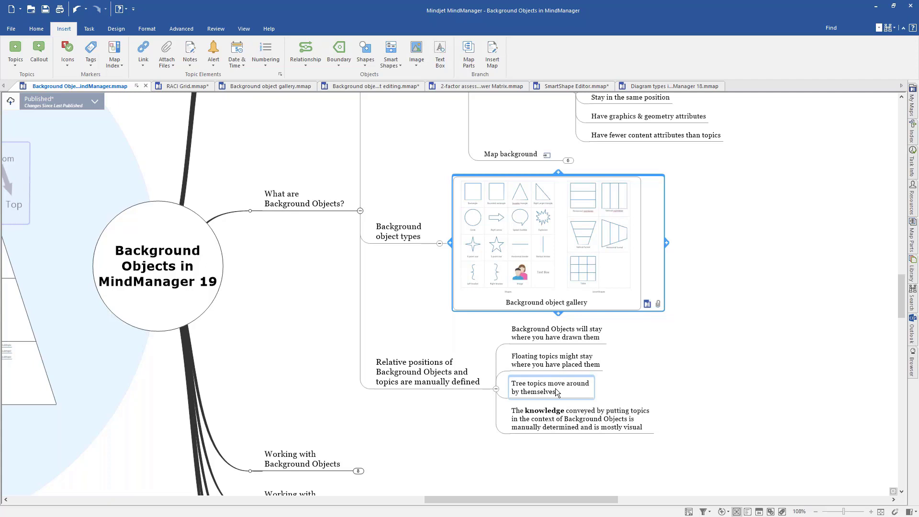
click(583, 428)
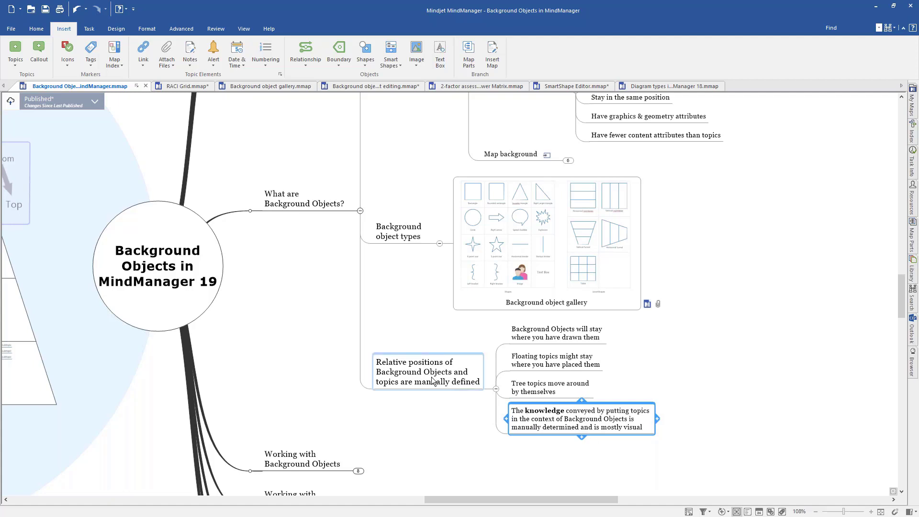
Step: Collapse "What are Background Objects?" and expand "Working with Background Objects" down to the explanation under its Use Alignment Helper tip
click(361, 211)
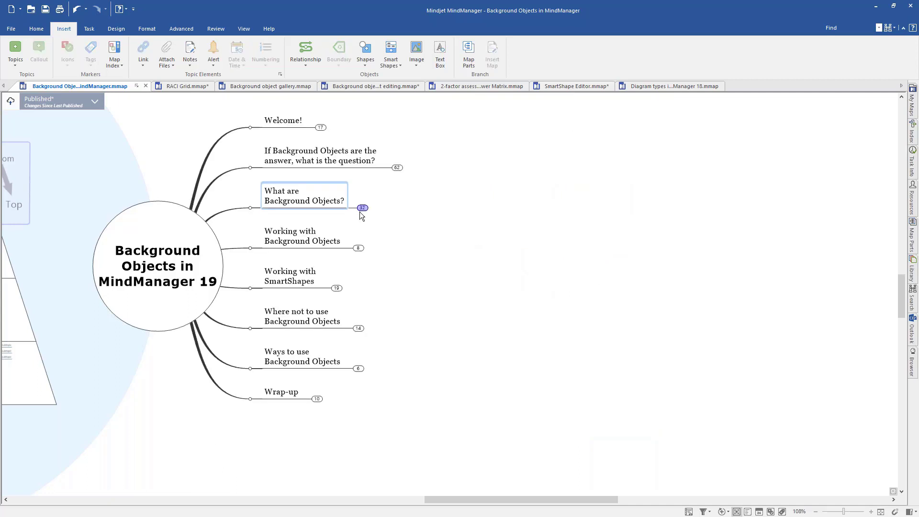
click(317, 243)
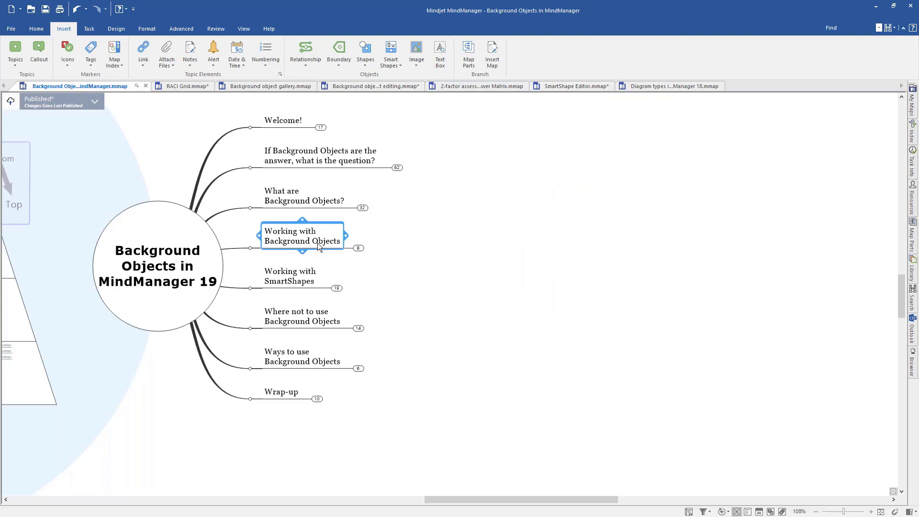
key(F4)
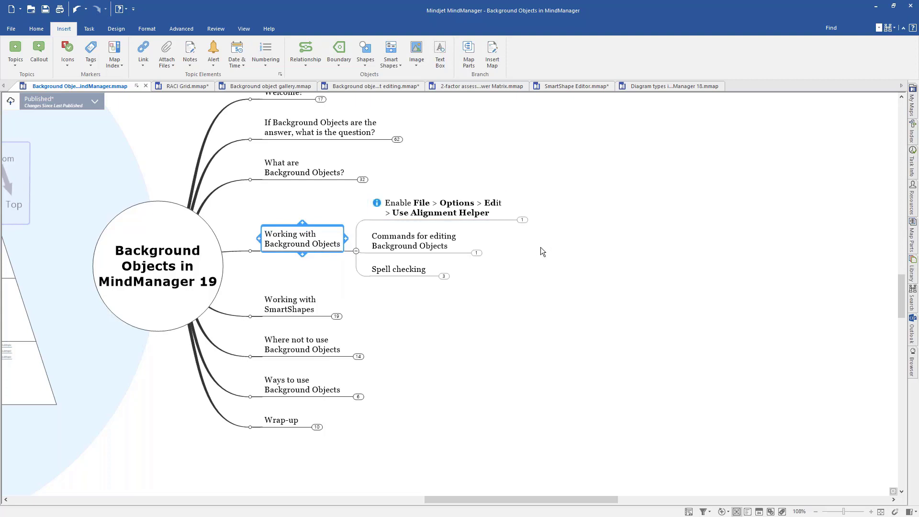
click(475, 214)
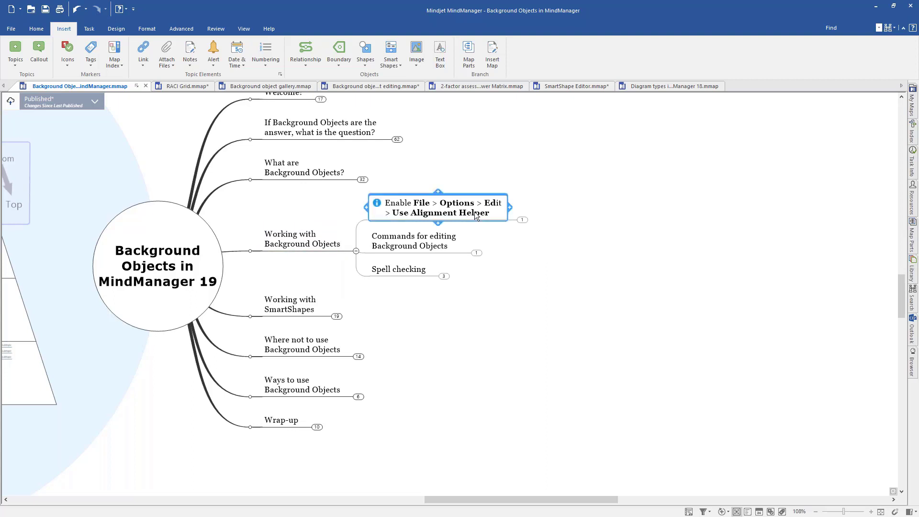
click(522, 220)
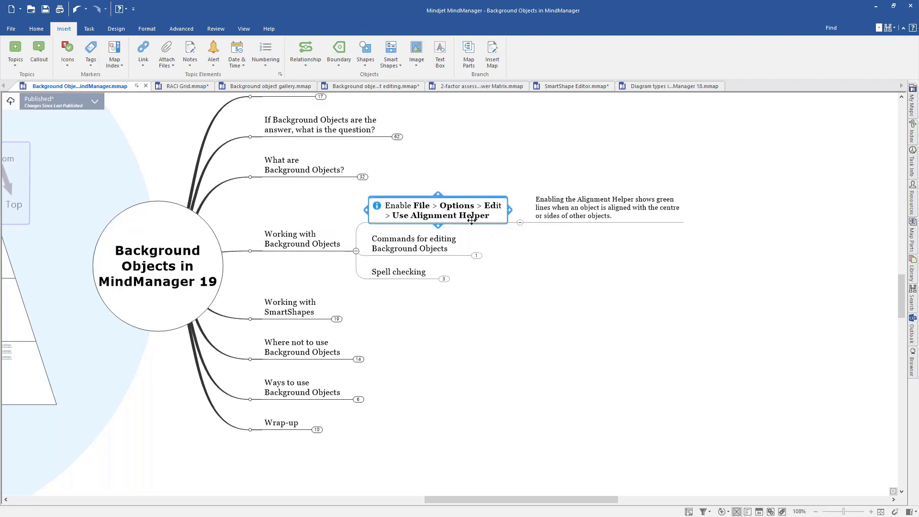
Step: Enable "Use Alignment Helper when dragging objects" in the program's Edit options
click(11, 28)
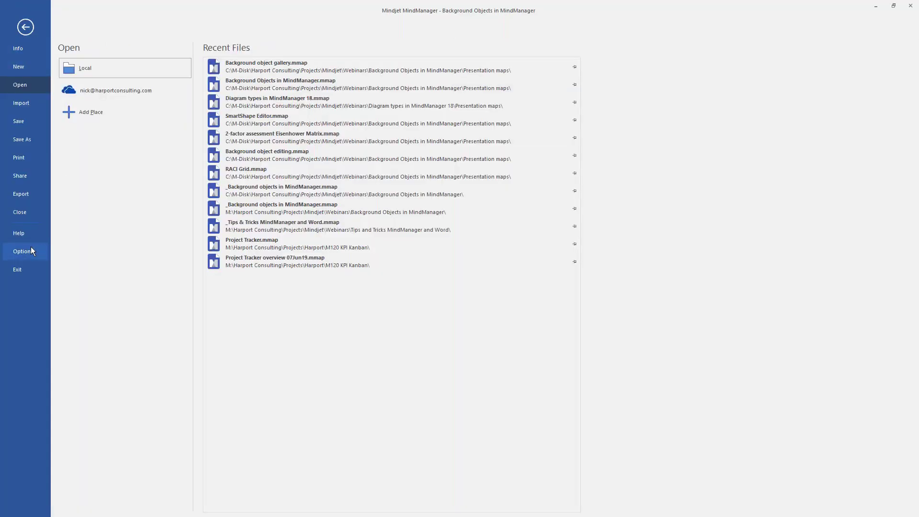
click(31, 247)
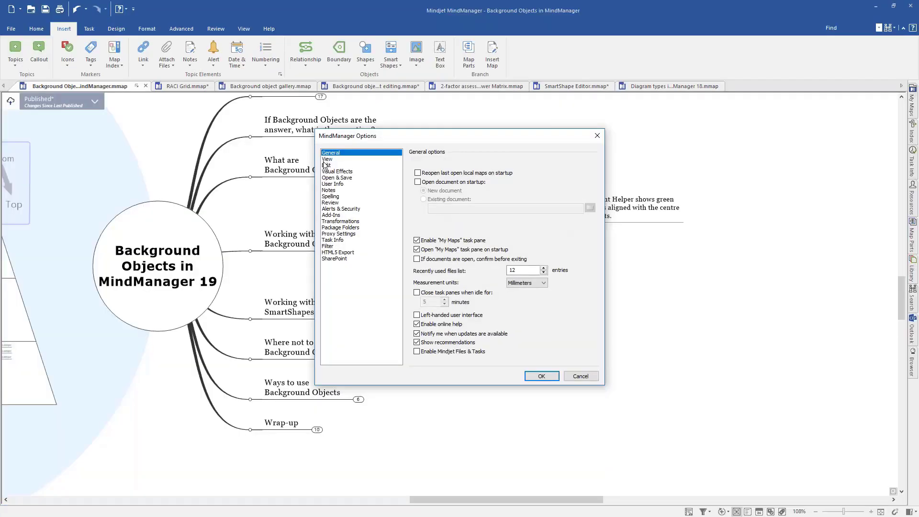
click(326, 165)
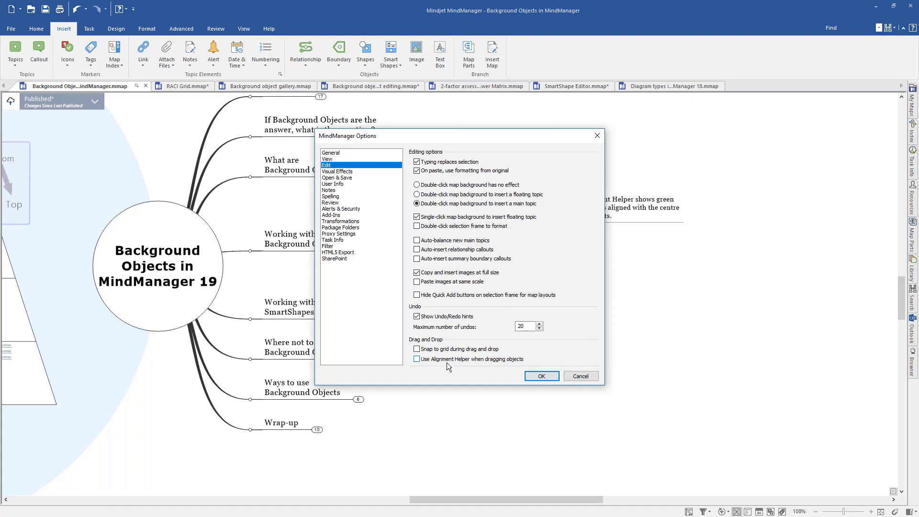
click(415, 361)
click(547, 375)
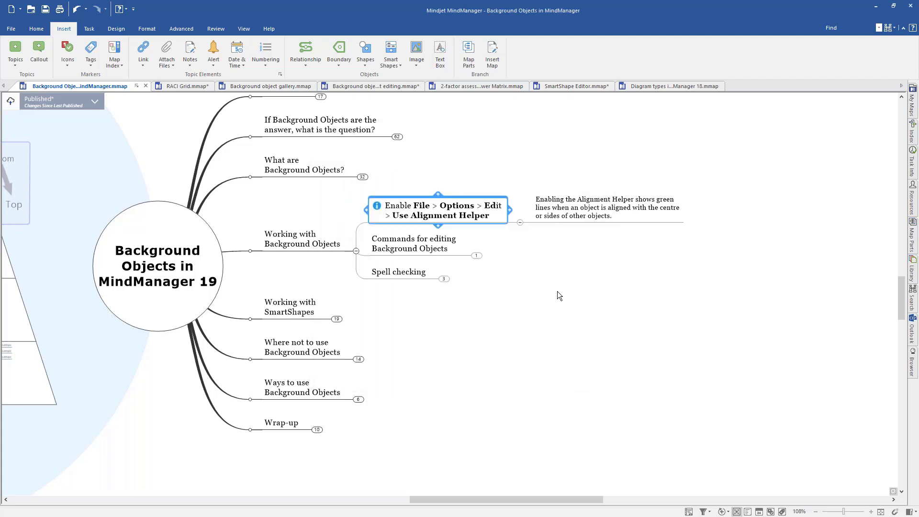
Step: Expand "Commands for editing Background Objects" and open the map linked to its "Editing Background Objects" topic
click(447, 251)
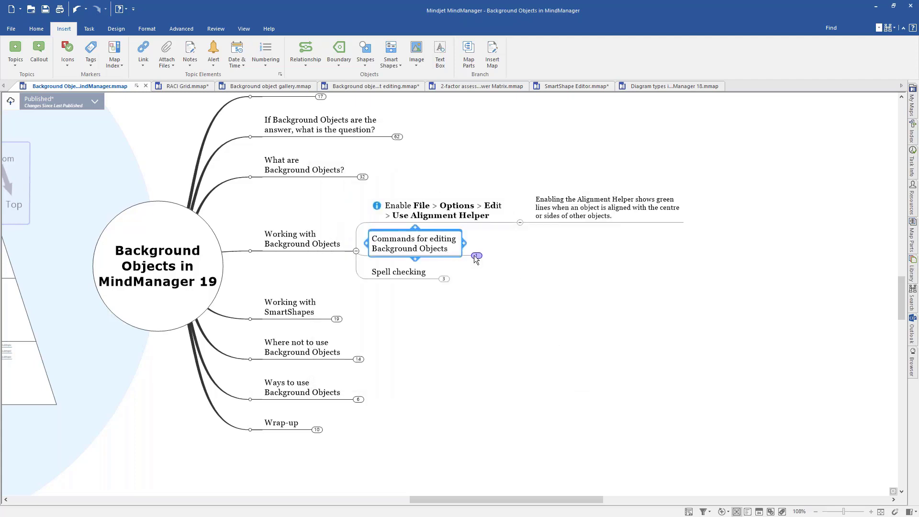
click(476, 256)
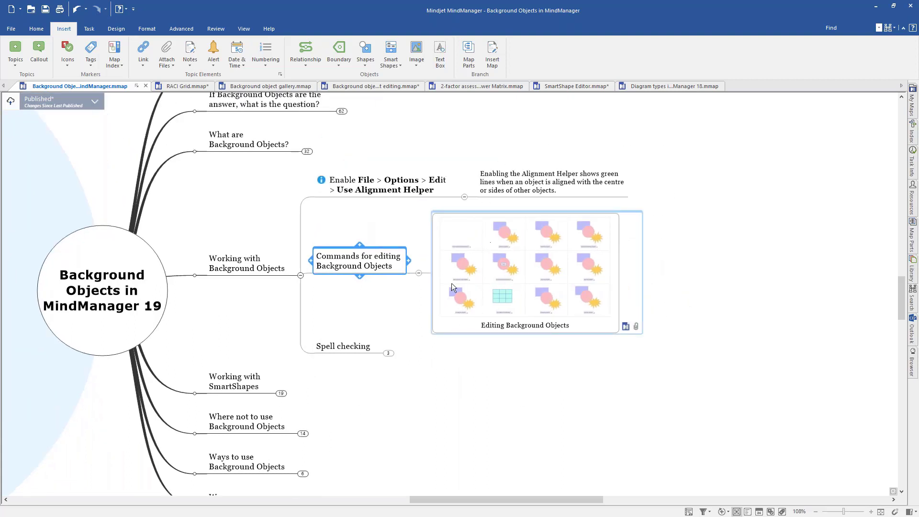
click(626, 326)
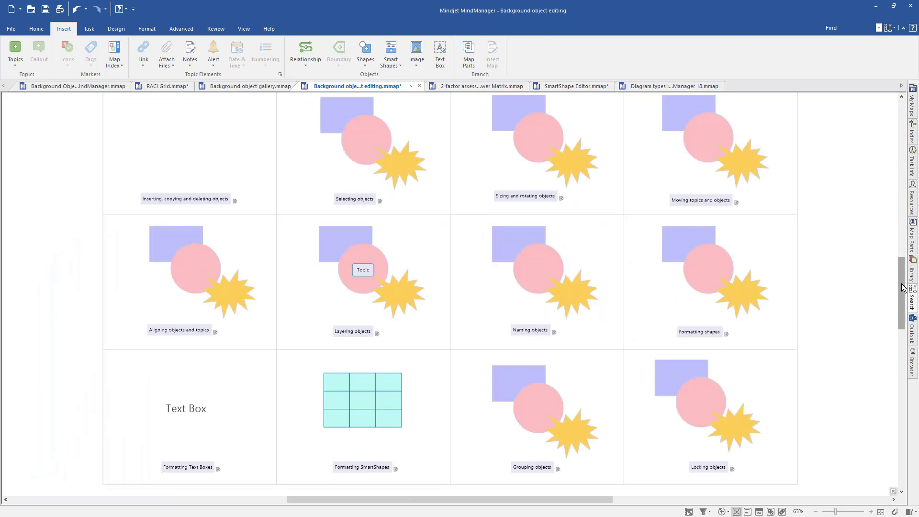
Step: Open the notes of the "Inserting, copying and deleting objects" topic and narrow the notes area to leave more room for the map
scroll(904, 285, up, 2)
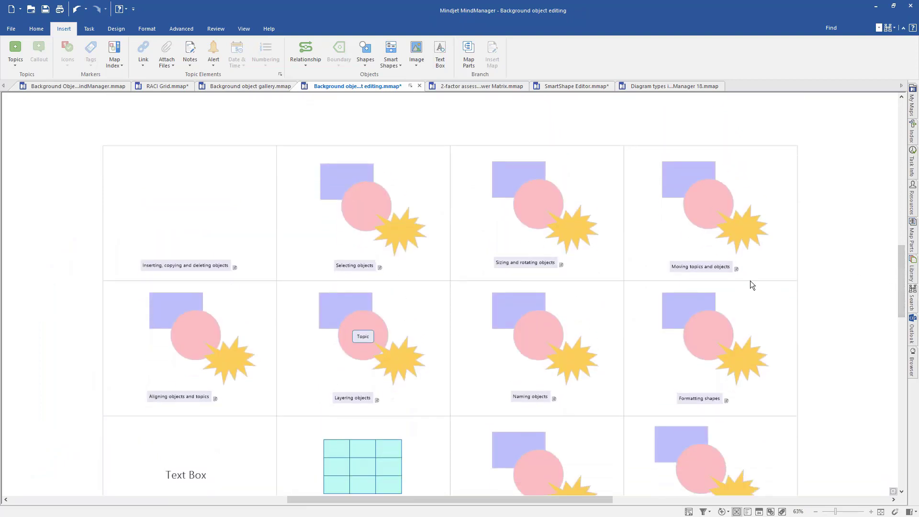
scroll(798, 274, up, 2)
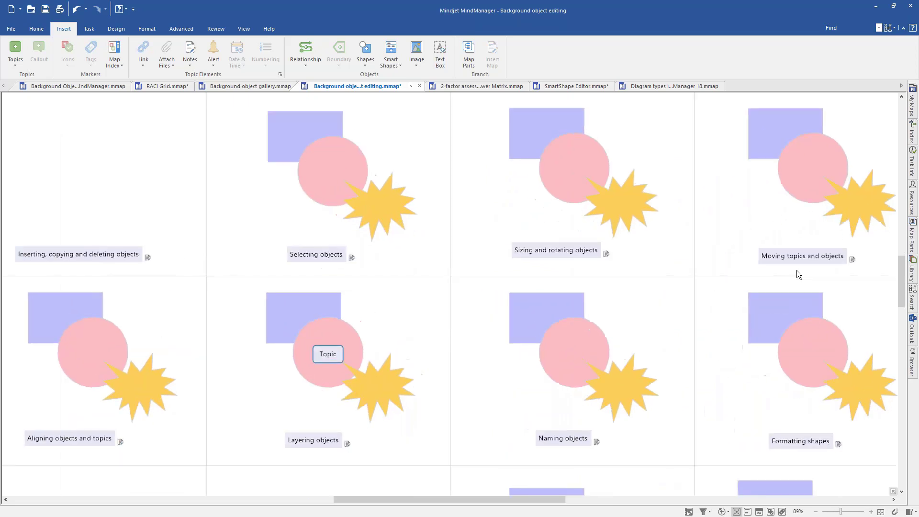
scroll(797, 271, up, 1)
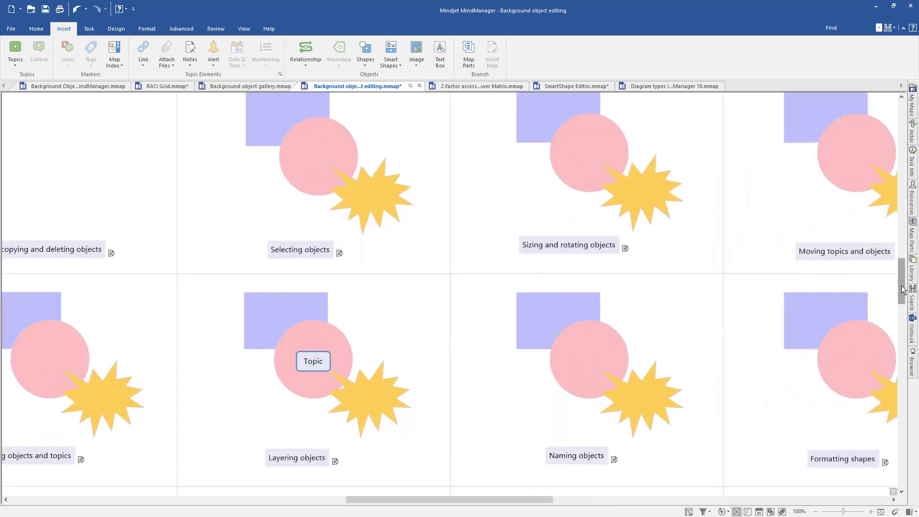
scroll(905, 274, up, 3)
drag(515, 500, 468, 500)
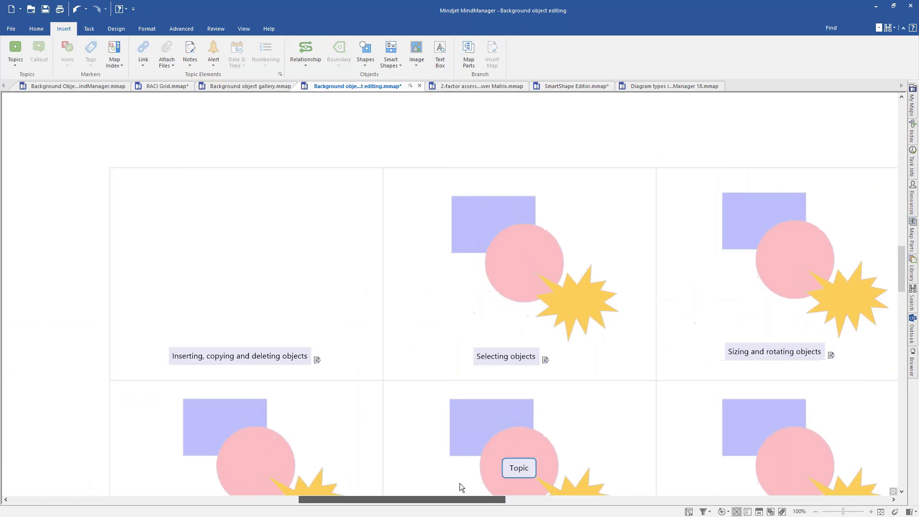
click(317, 360)
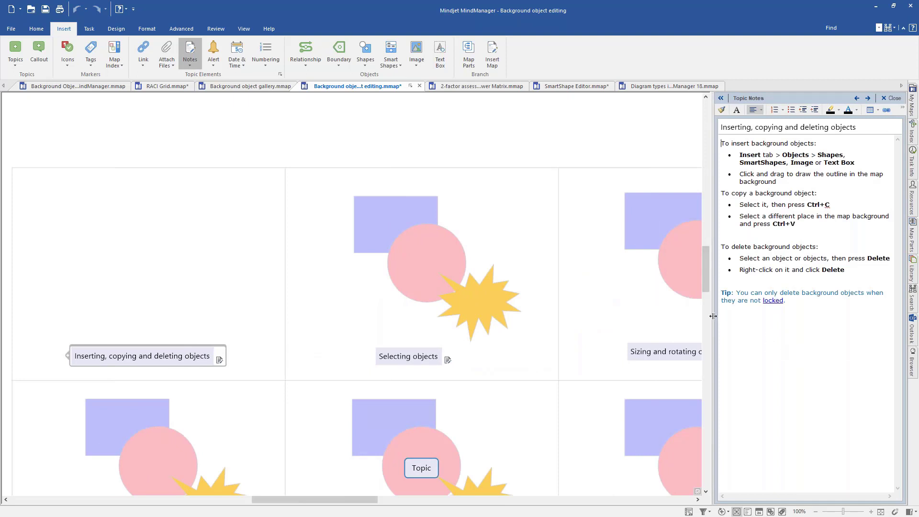
drag(714, 316, 767, 315)
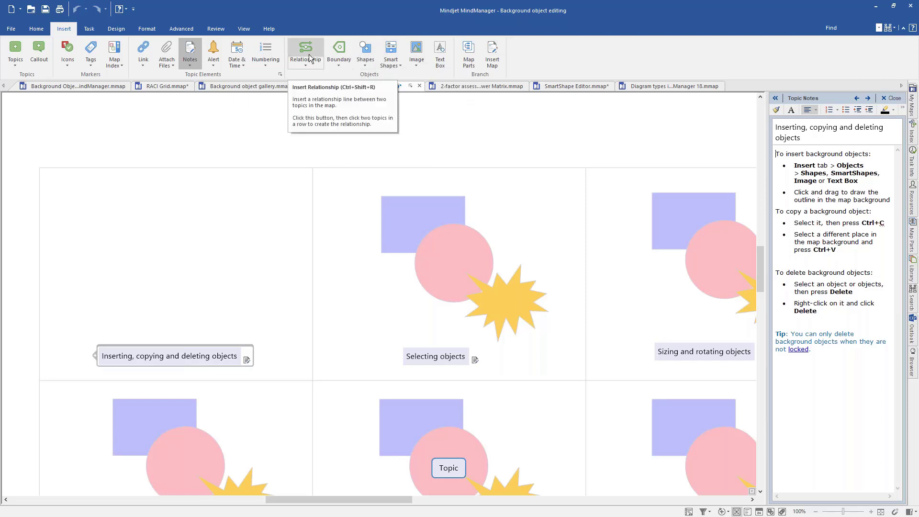
Step: Draw a rectangle background shape in the empty "Inserting, copying and deleting objects" cell
click(364, 64)
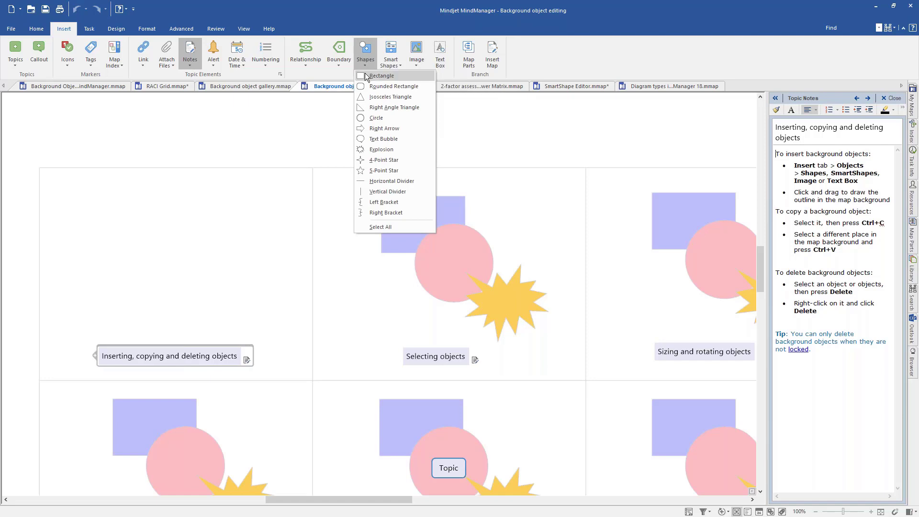
click(372, 77)
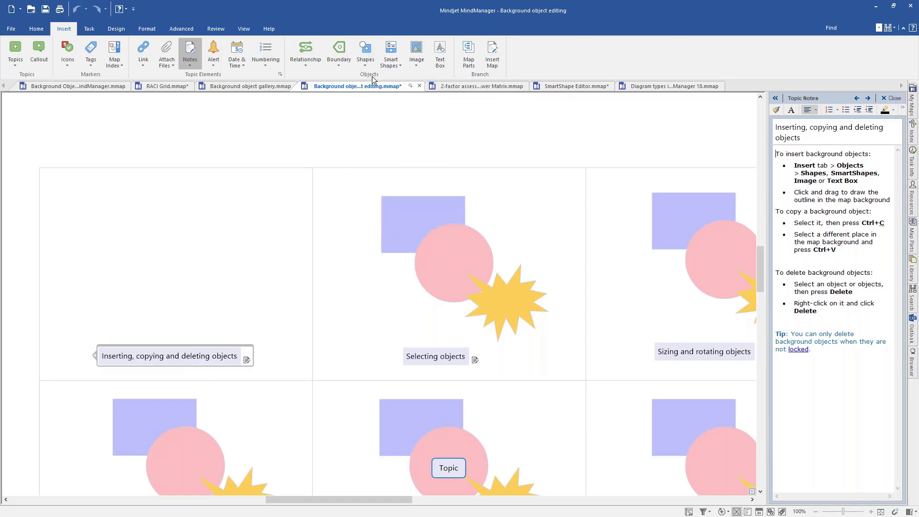
drag(71, 205, 141, 262)
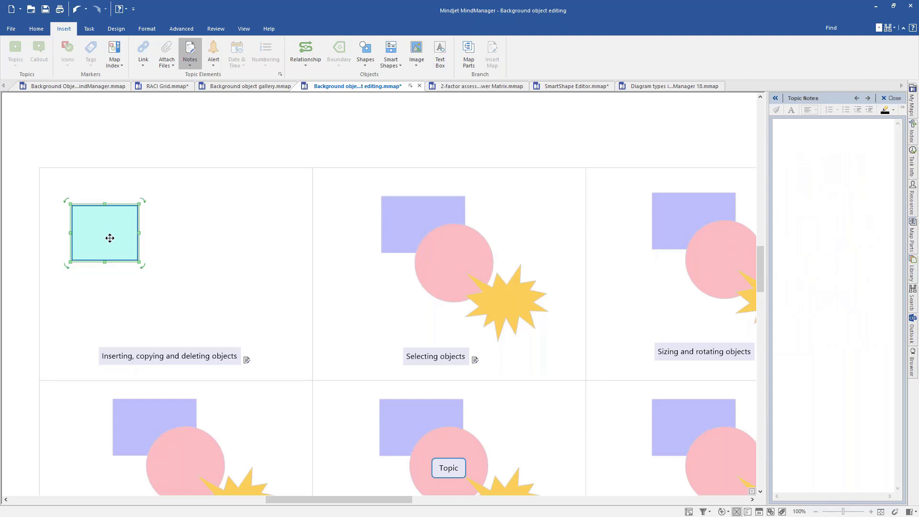
Step: Paste a copy of the rectangle to the right of the original, and select the original rectangle
click(180, 244)
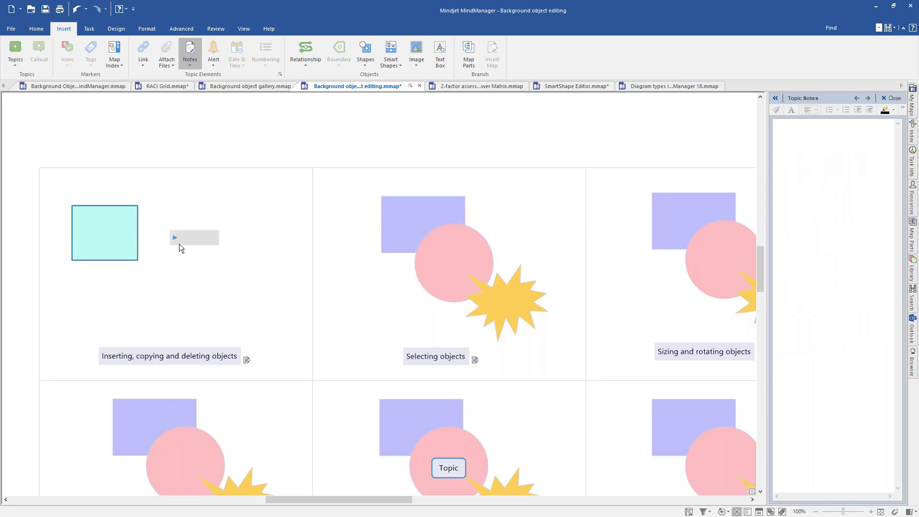
key(ctrl+v)
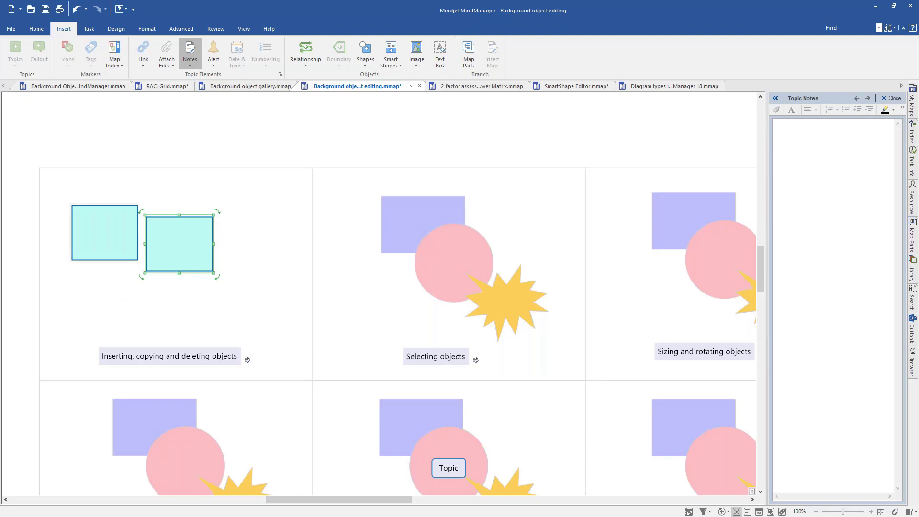
click(91, 236)
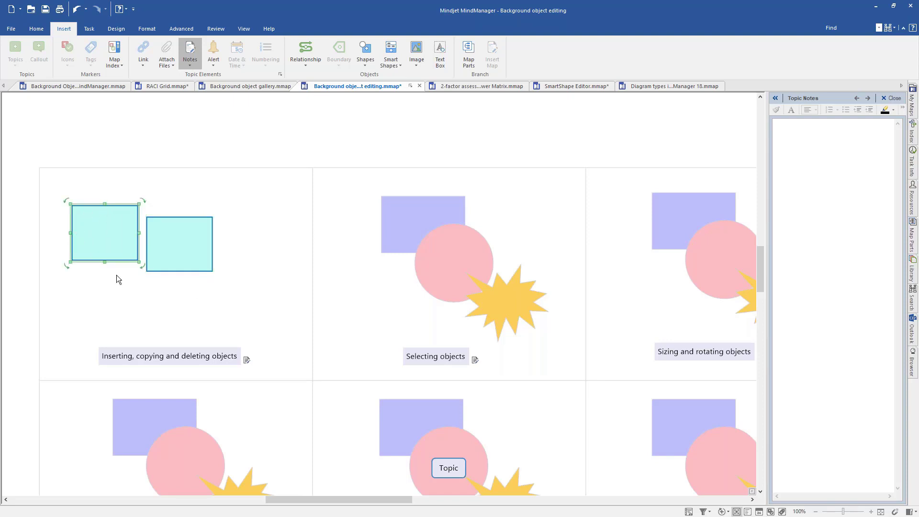
Step: Delete the original rectangle from the "Inserting, copying and deleting objects" cell, keeping the pasted copy
key(Delete)
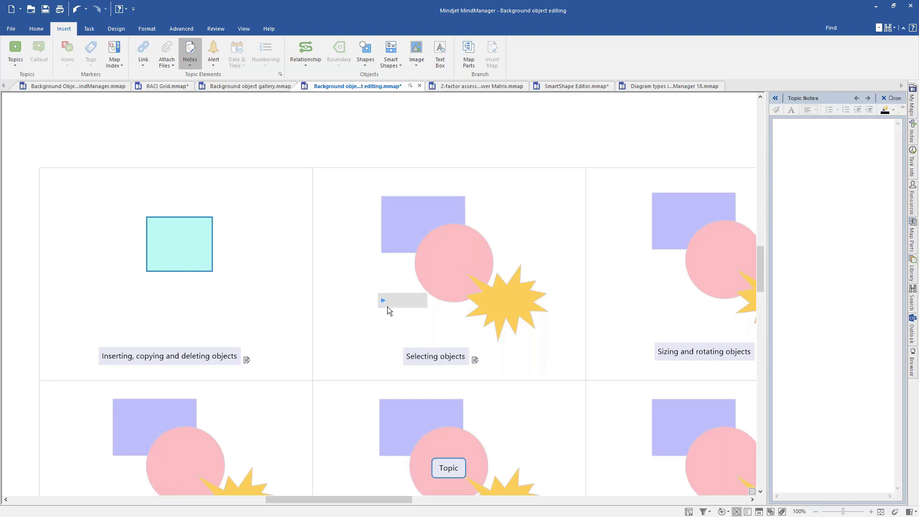
Step: In the "Selecting objects" cell, select the rectangle, circle and starburst individually, and extend the selection to include all three
click(392, 216)
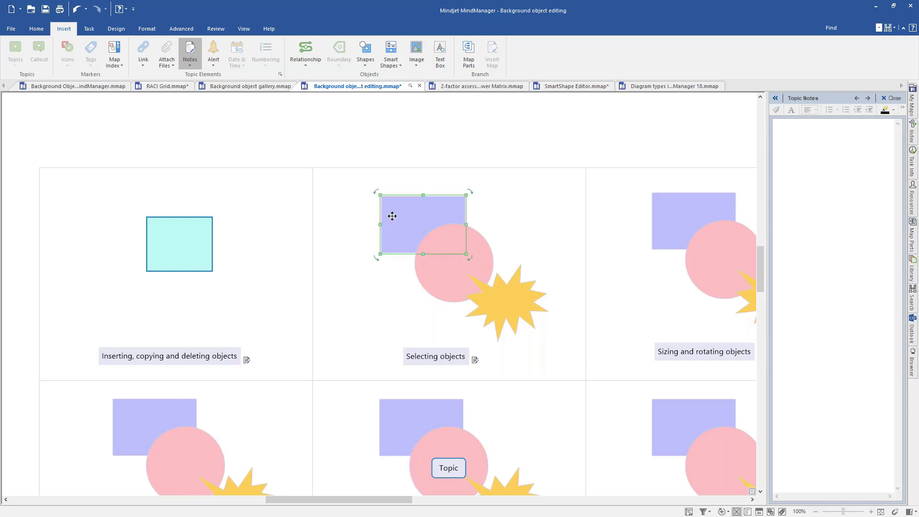
click(437, 289)
click(523, 306)
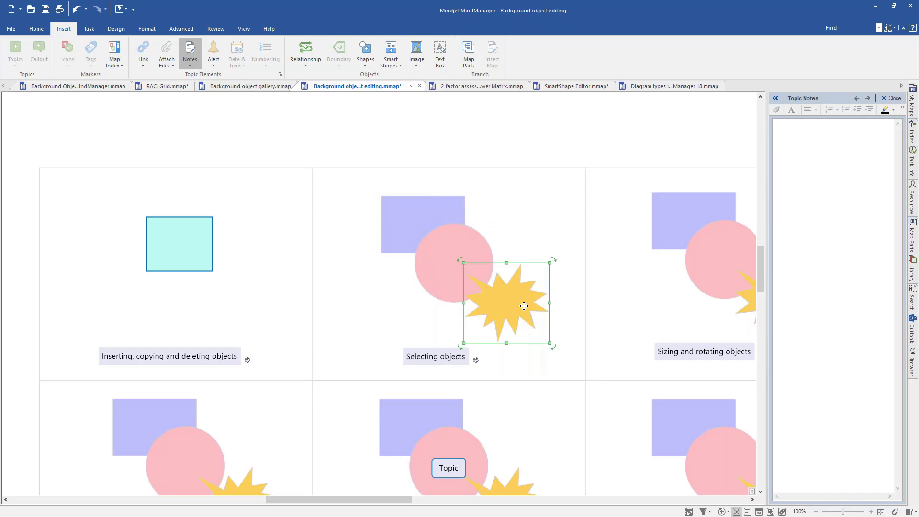
ctrl+click(441, 245)
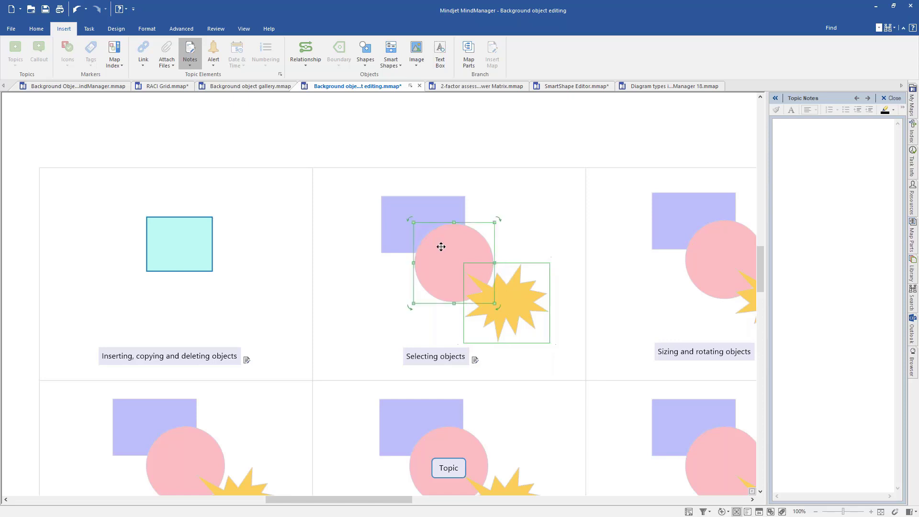
ctrl+click(394, 206)
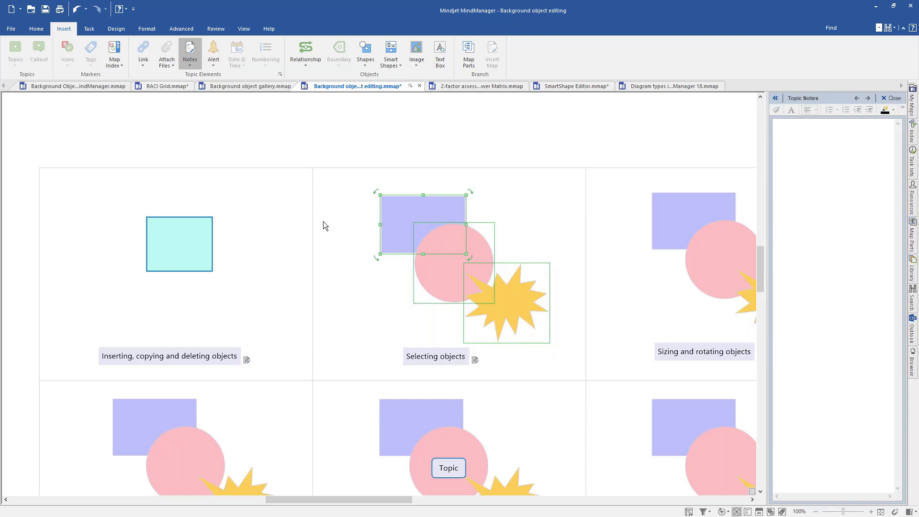
Step: Clear the selection and select all three shapes in the "Selecting objects" cell together with a selection box
click(534, 222)
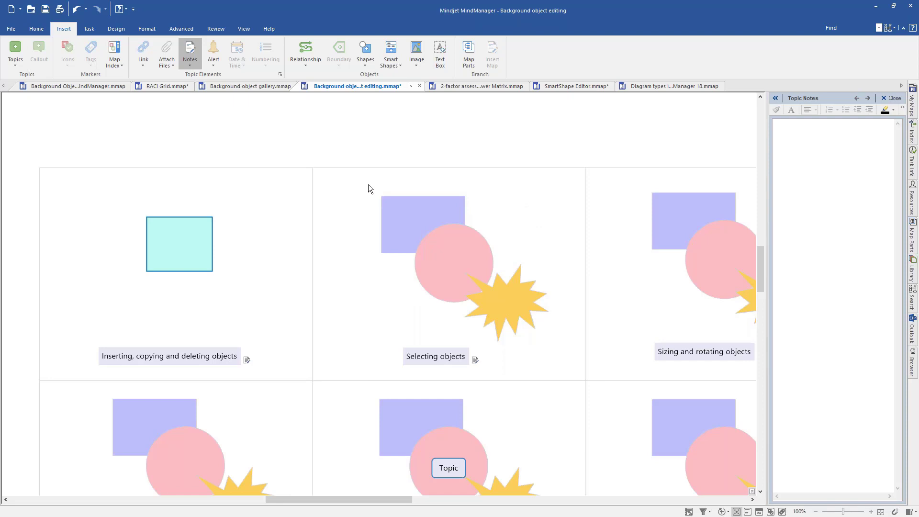
drag(370, 188, 527, 324)
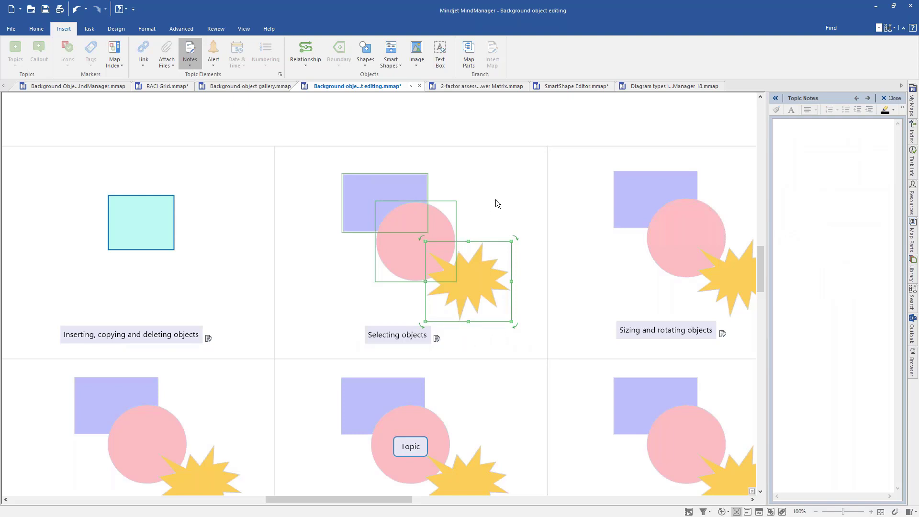
Step: Enlarge the rectangle in the "Sizing and rotating objects" cell by extending its left edge outward and its bottom edge downward
drag(498, 194, 308, 177)
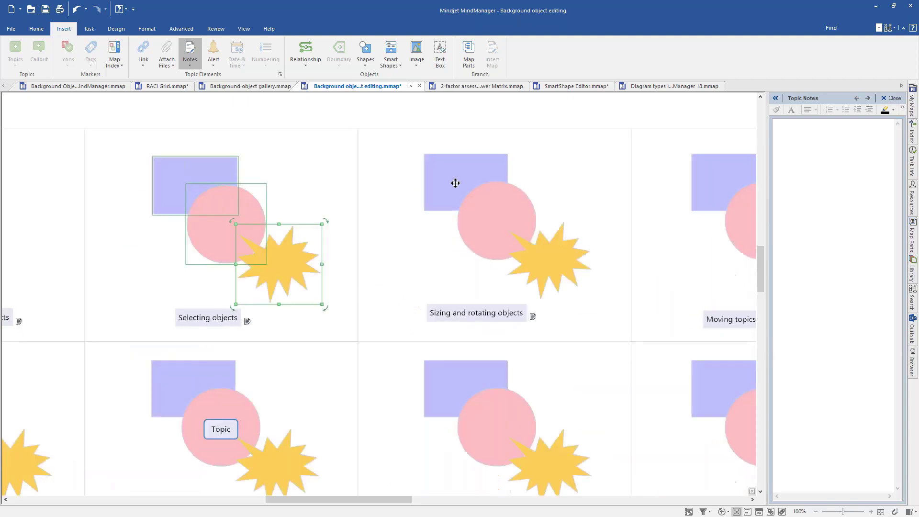
click(439, 178)
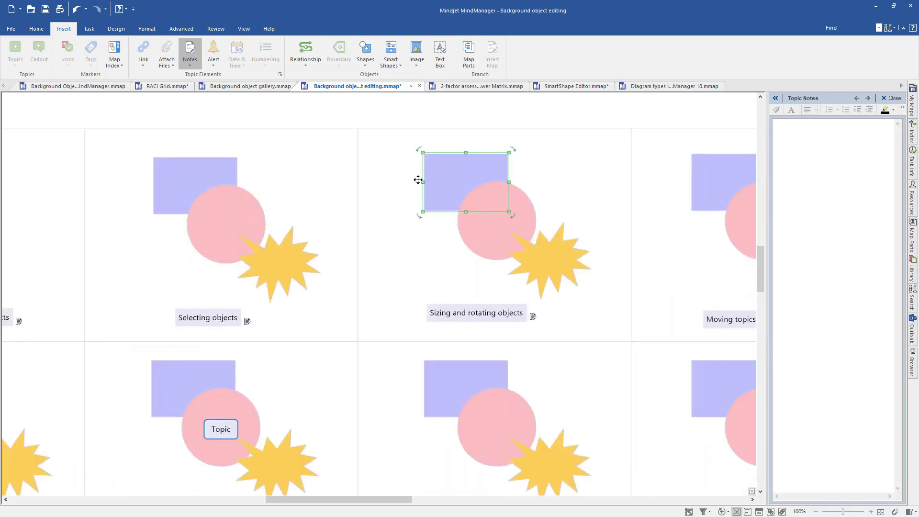
drag(422, 181, 404, 179)
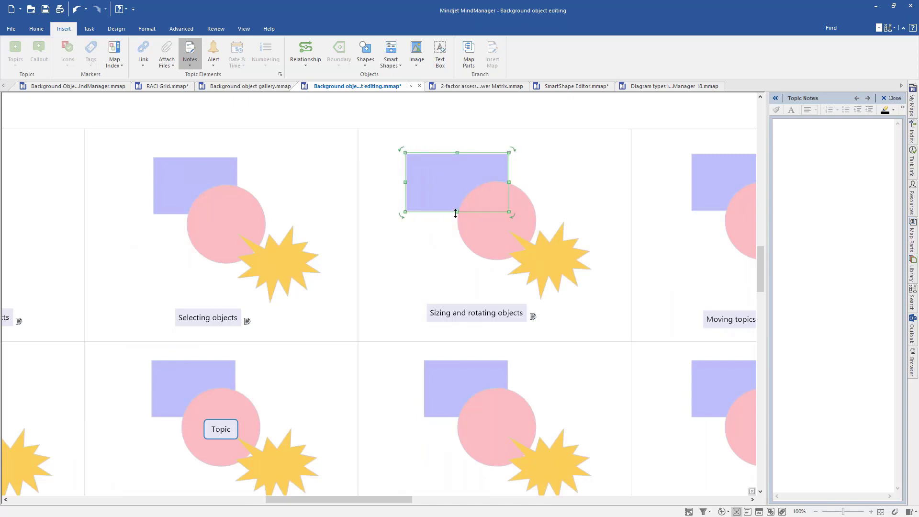
drag(457, 211, 457, 219)
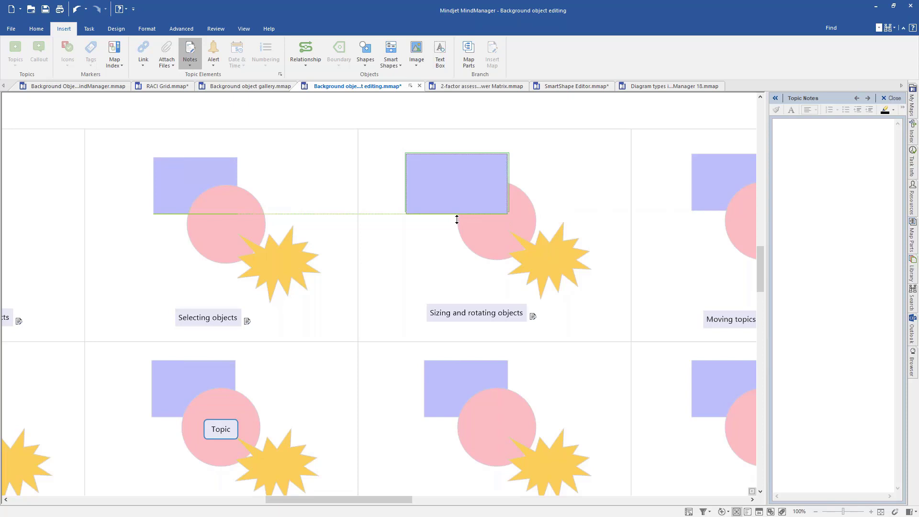
drag(456, 219, 461, 236)
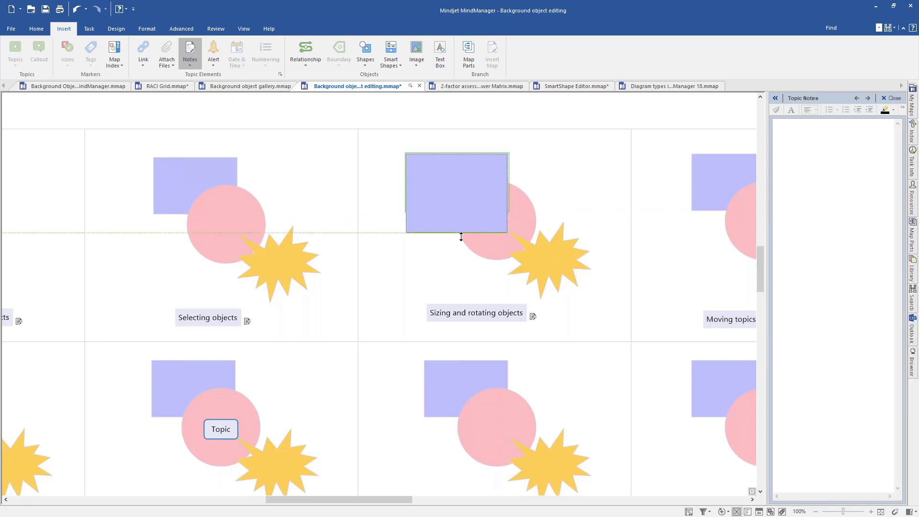
drag(461, 237, 460, 234)
drag(461, 234, 459, 233)
drag(460, 239, 458, 229)
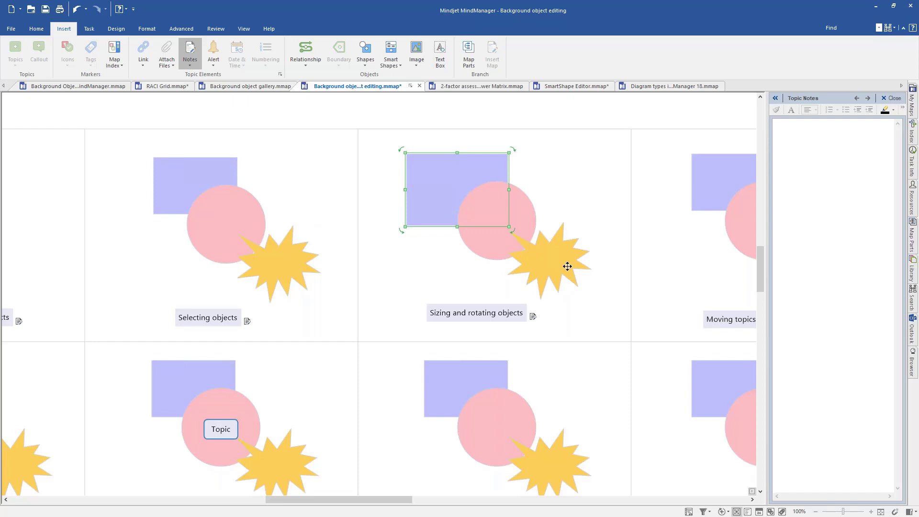
Step: Rotate the starburst in the "Sizing and rotating objects" cell slightly clockwise with its rotation handle
click(558, 252)
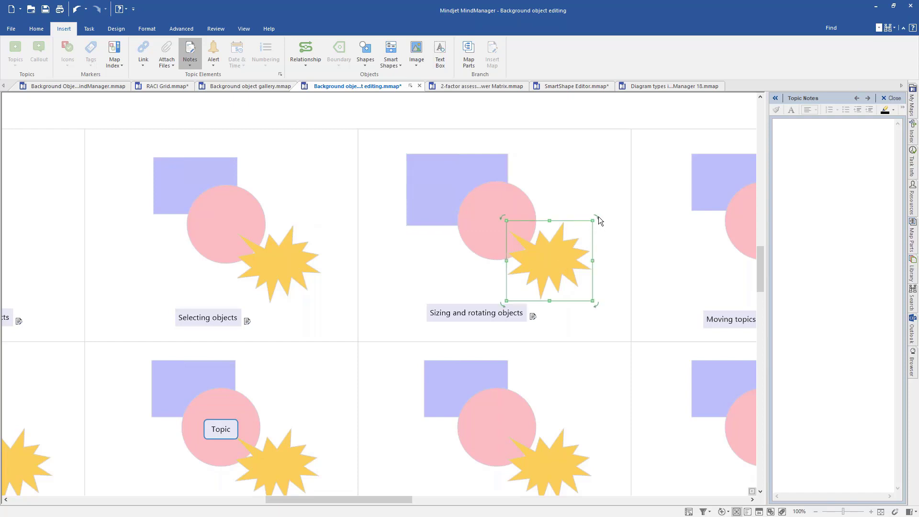
click(598, 217)
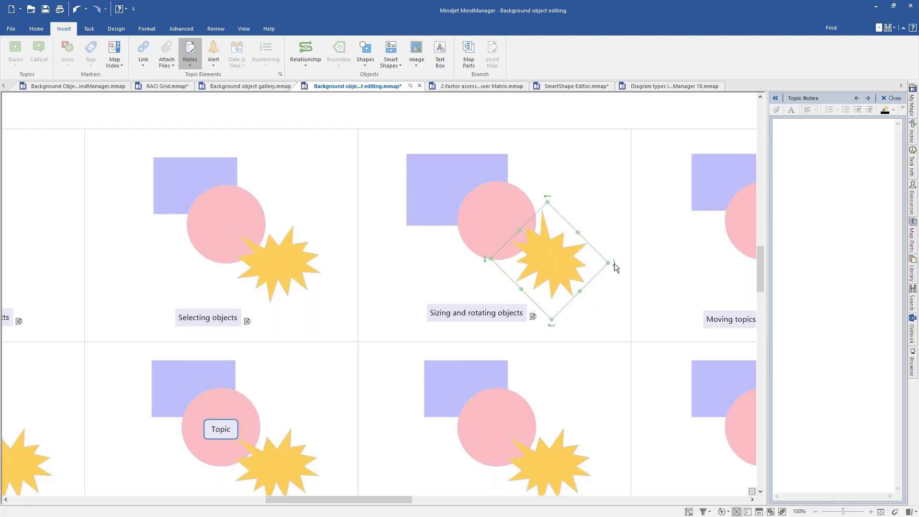
drag(614, 263, 609, 236)
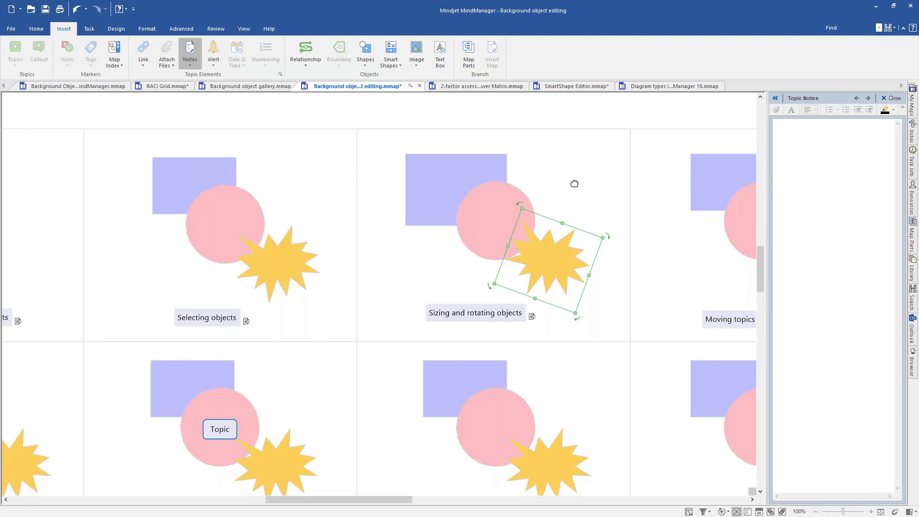
Step: Open the format settings of the circle in the "Sizing and rotating objects" cell and set width 38.2 mm and height 48.2 mm
drag(573, 182, 495, 183)
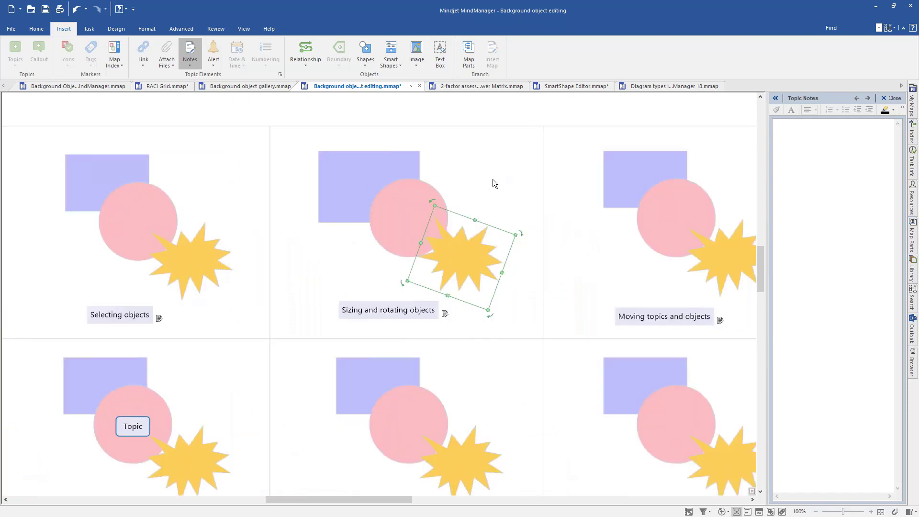
click(393, 210)
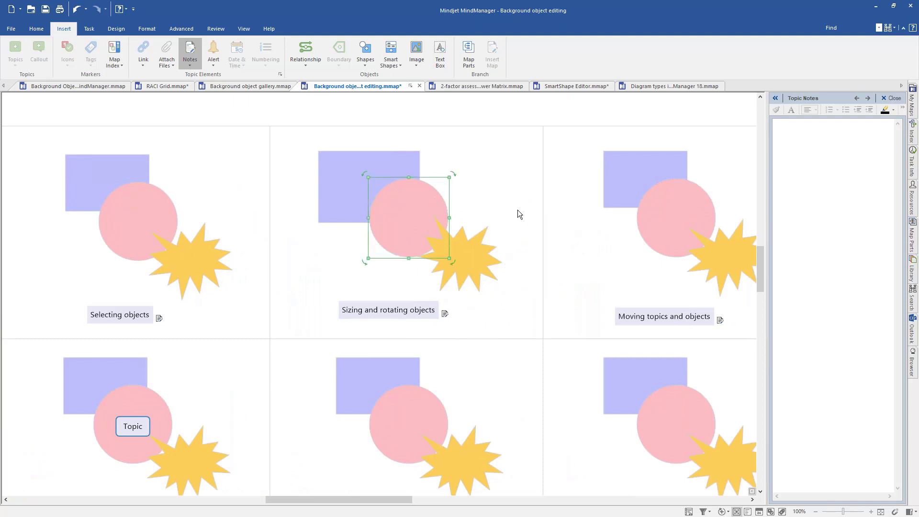
right_click(406, 211)
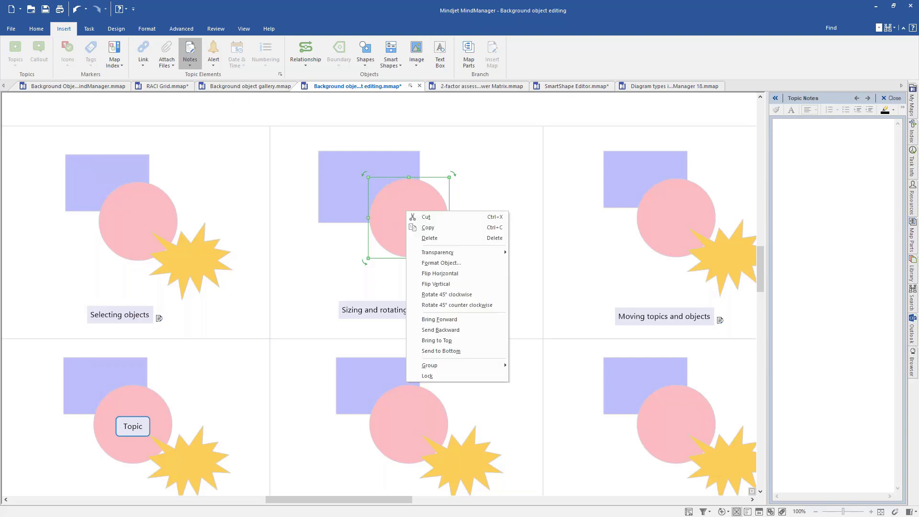
click(435, 264)
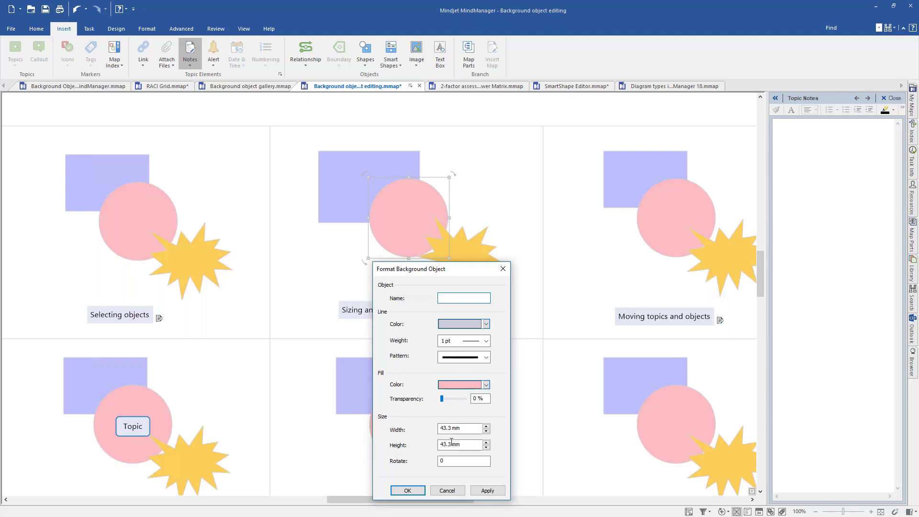
click(487, 426)
click(487, 442)
click(486, 444)
click(486, 431)
click(488, 433)
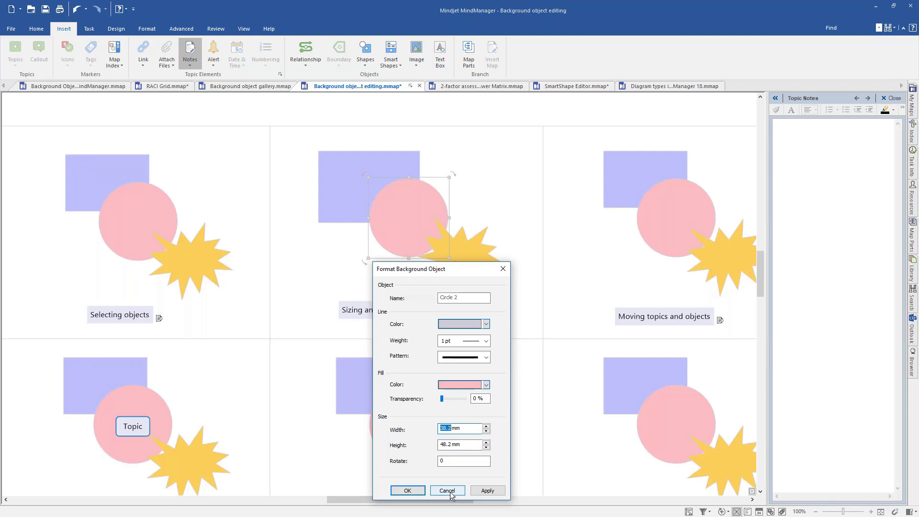
Step: Set the circle's rotation to 16 and apply the format settings
click(453, 460)
text(16)
click(406, 490)
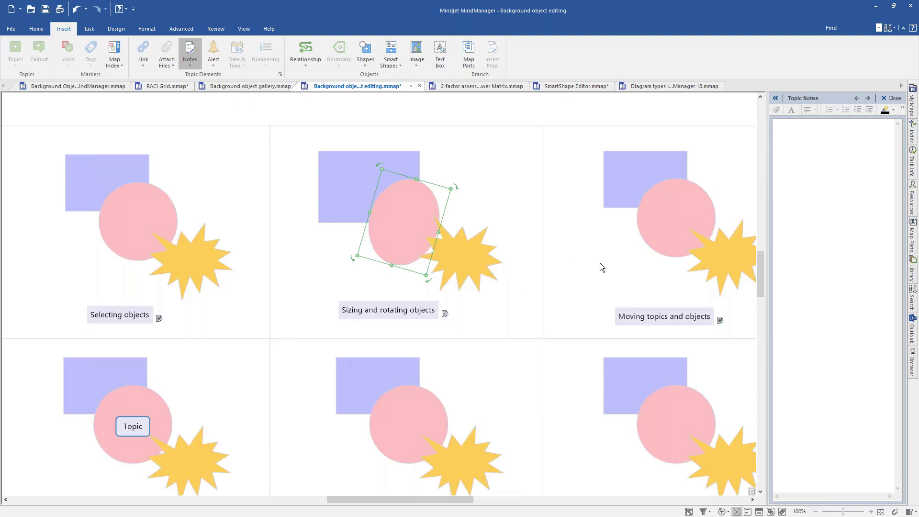
Step: Move the rectangle in the "Moving topics and objects" cell to the right of the circle, and back to overlap the circle's left side
drag(600, 262, 436, 267)
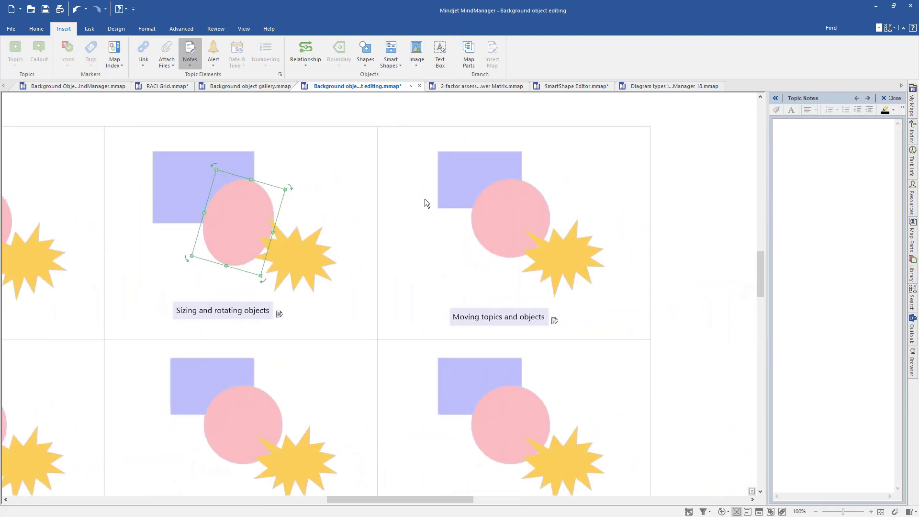
click(454, 162)
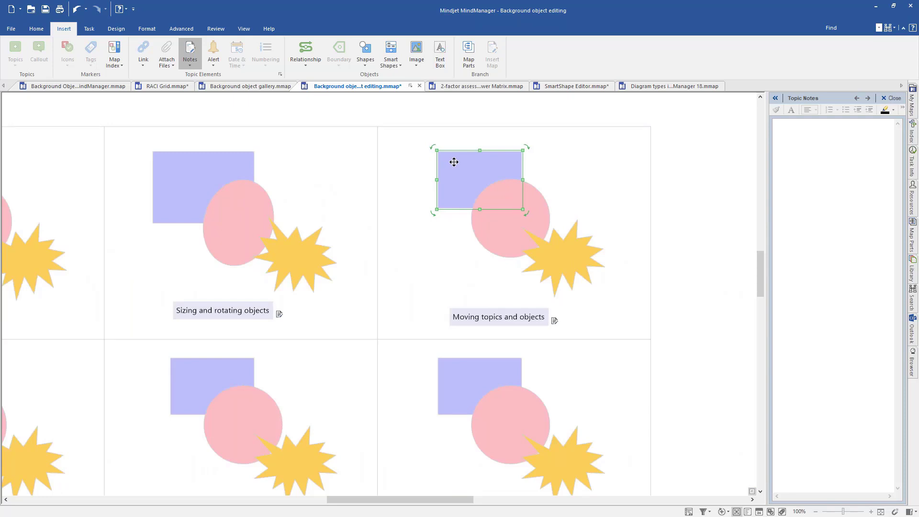
drag(455, 158, 568, 159)
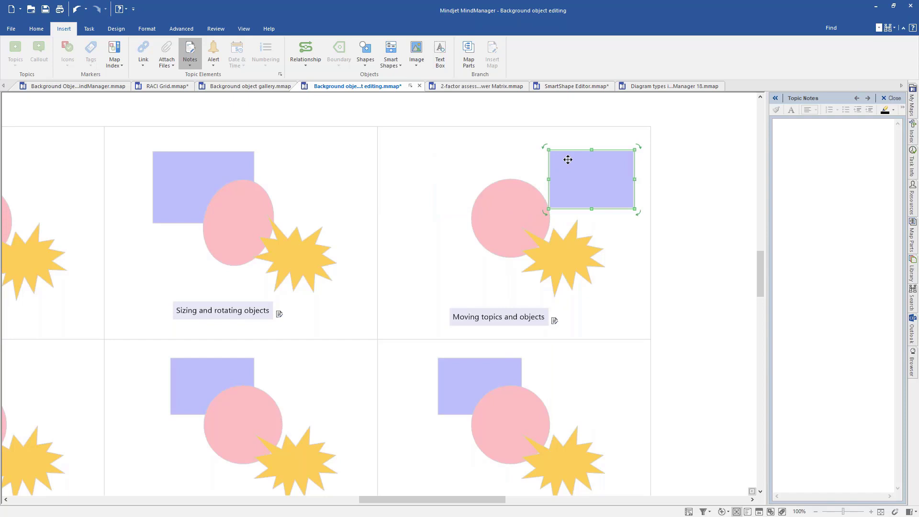
drag(568, 159, 420, 178)
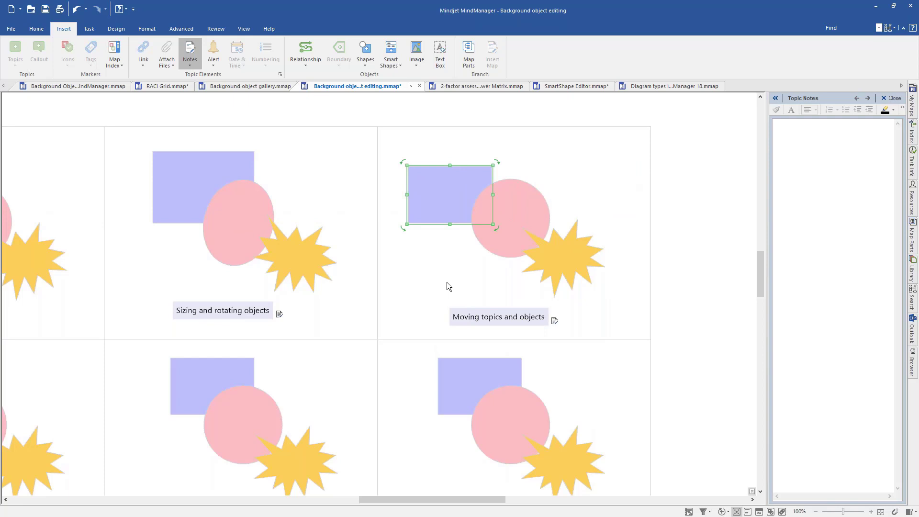
Step: Nudge the selected rectangle in small increments up, down, left and right, leaving it slightly higher beside the circle
key(Up)
key(Up)
key(Up)
key(Up)
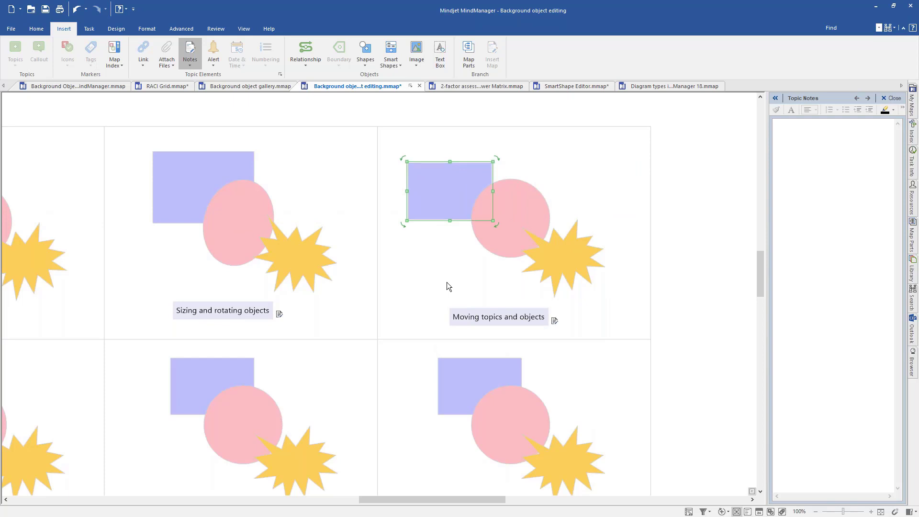
key(Up)
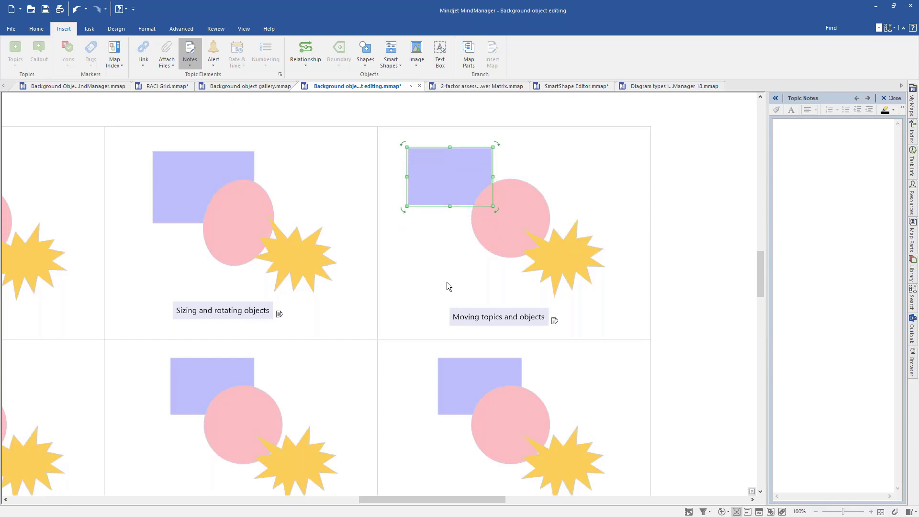
key(Down)
key(Down)
key(Down)
key(Down)
key(Down)
key(Down)
key(Down)
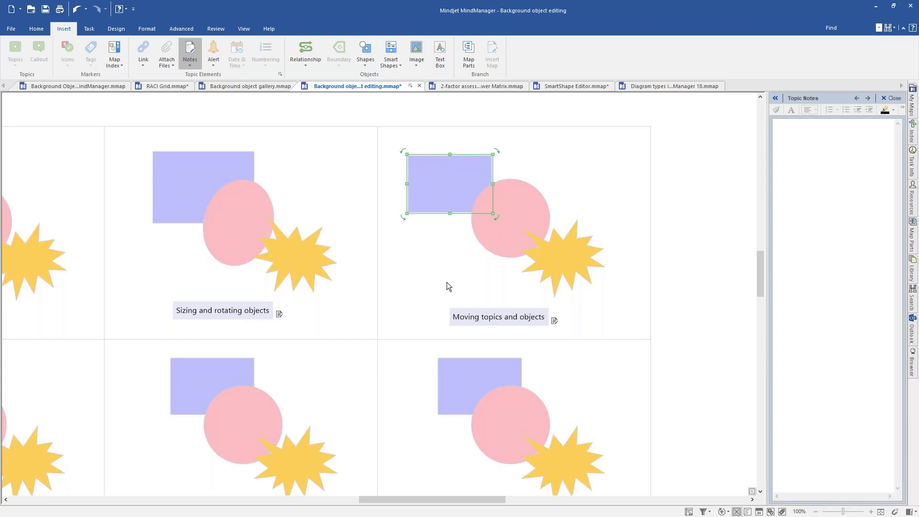
key(Down)
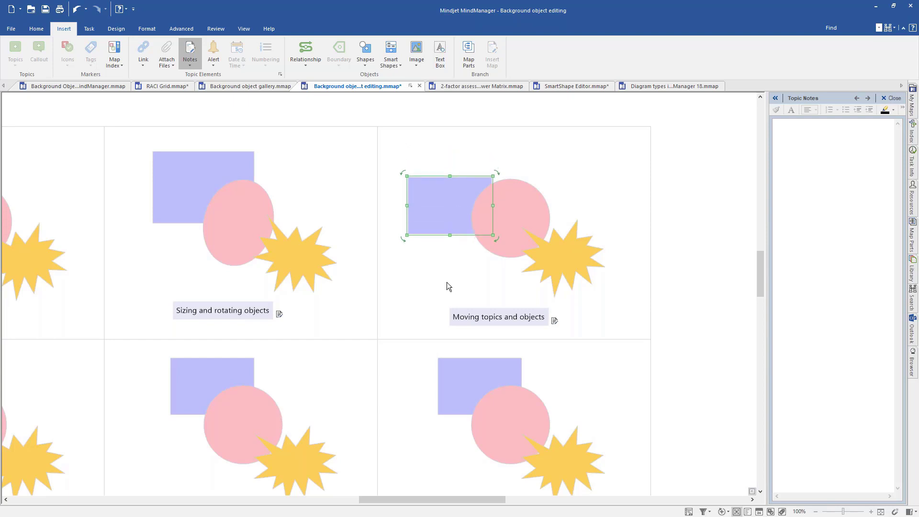
key(Right)
key(Left)
key(Left)
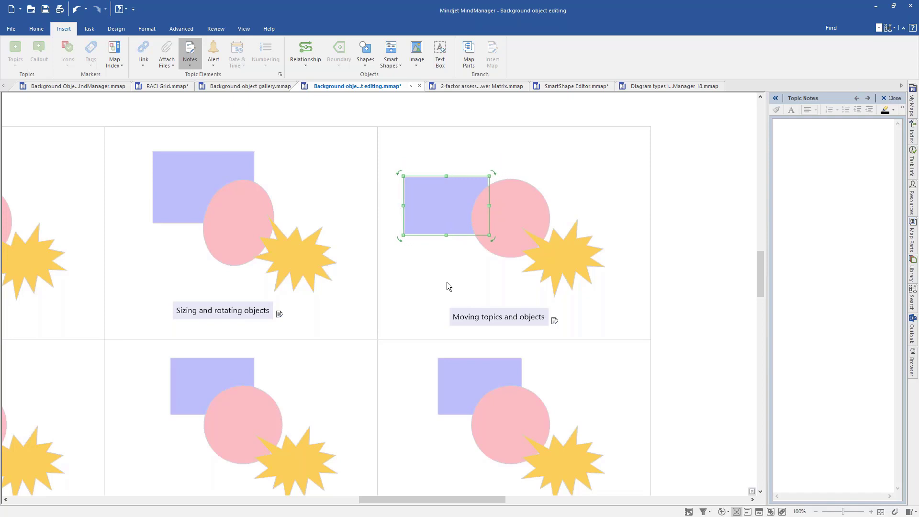
key(Down)
key(Down)
key(Down)
key(Down)
key(Down)
key(Down)
key(Down)
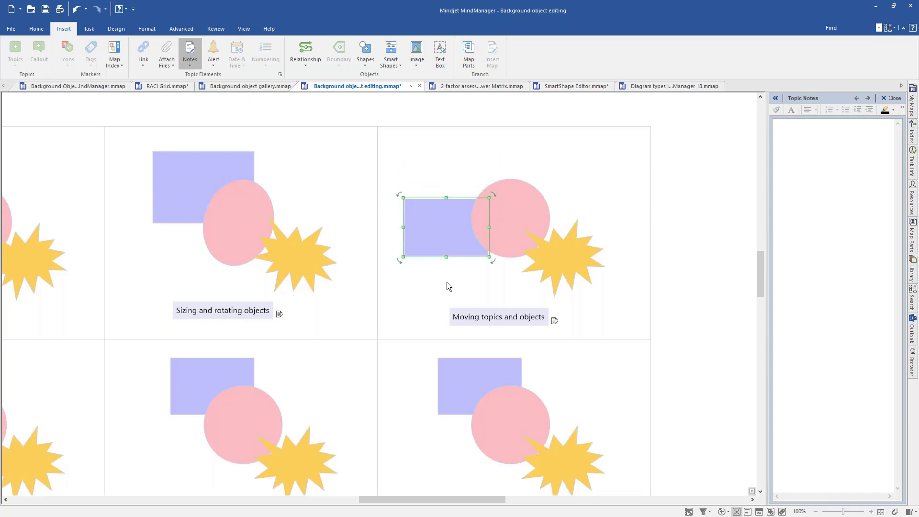
key(Up)
key(Up)
key(Up)
key(Up)
key(Up)
key(Up)
key(Up)
key(Up)
key(Up)
key(Up)
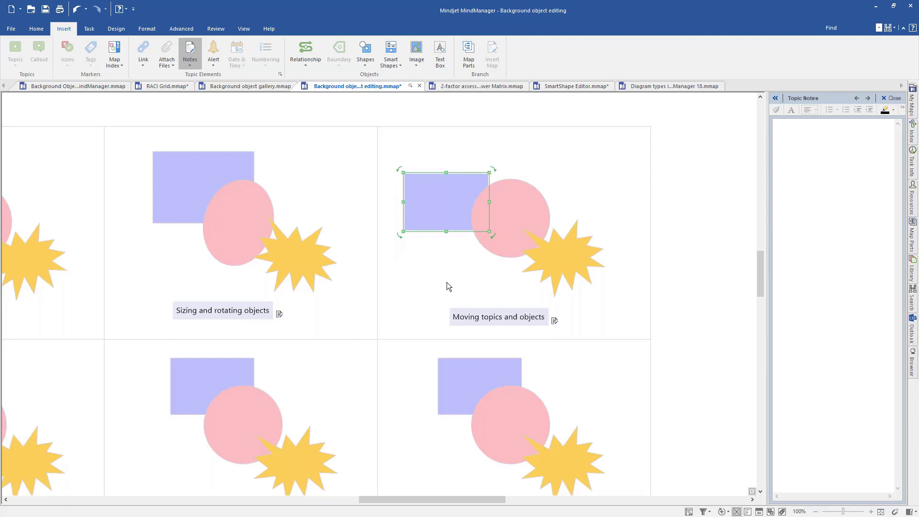
key(Up)
key(Up)
key(Up)
key(Up)
key(Up)
key(Up)
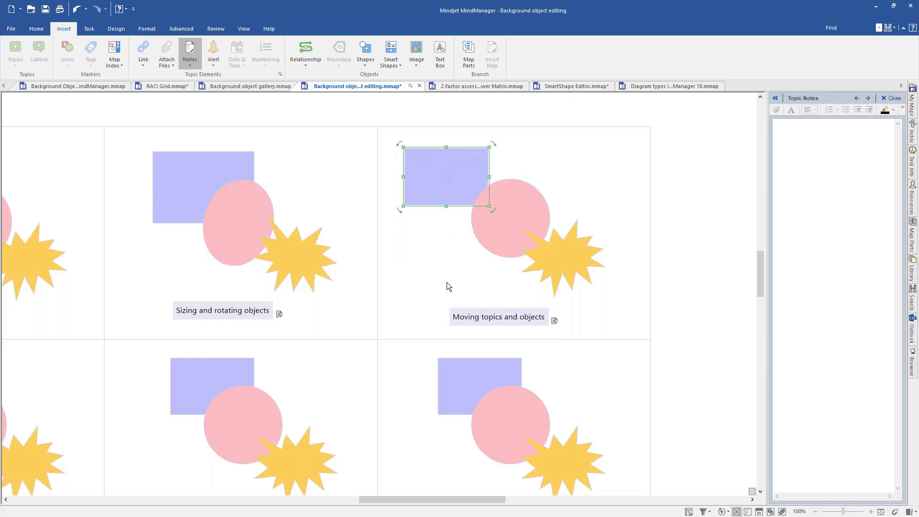
key(Down)
key(Down)
key(Right)
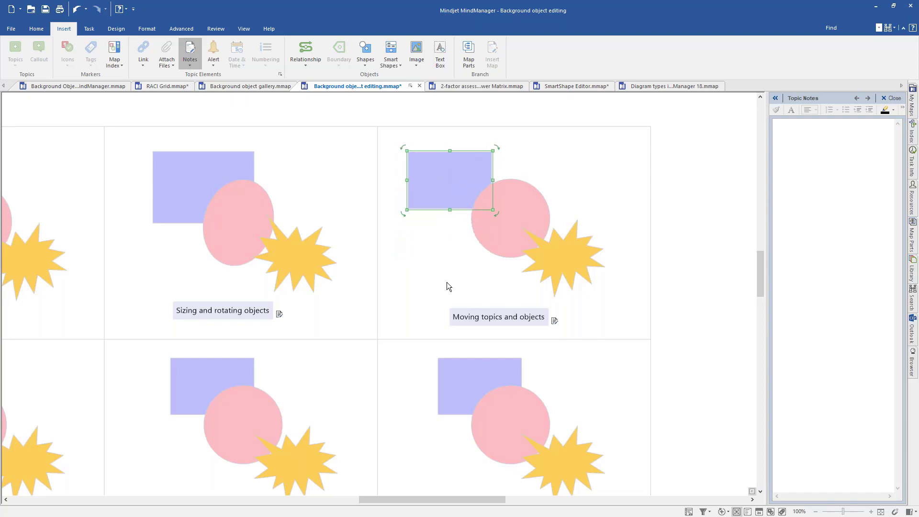
Step: Select the rectangle, circle and starburst in the "Moving topics and objects" cell together and nudge them right, then slightly back left
click(613, 195)
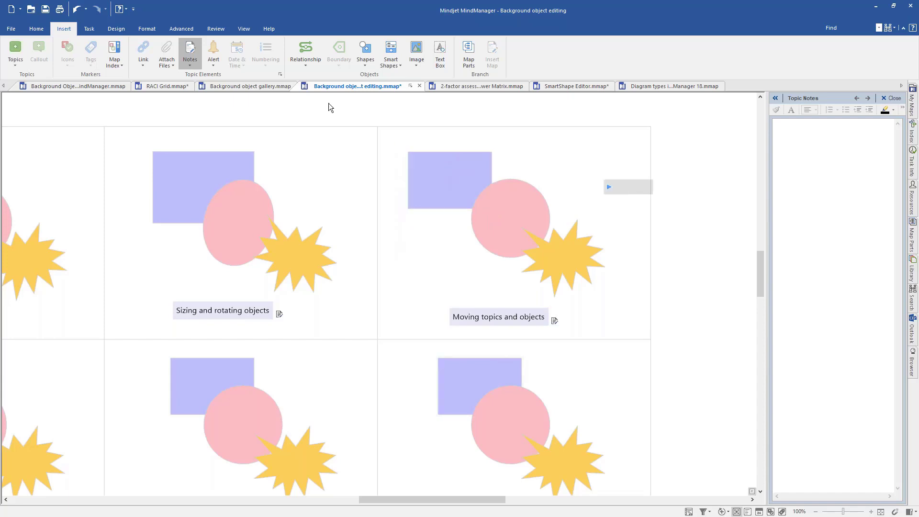
drag(394, 134, 620, 301)
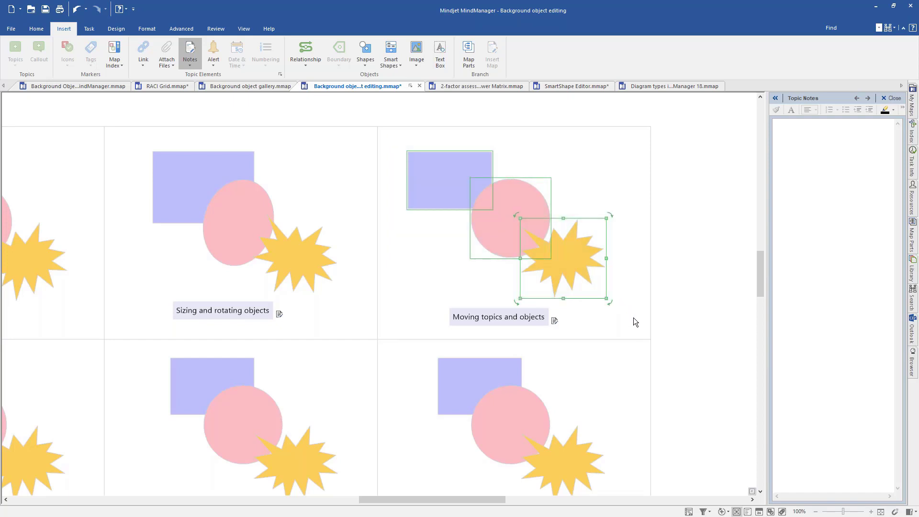
key(Right)
key(Right)
key(Right)
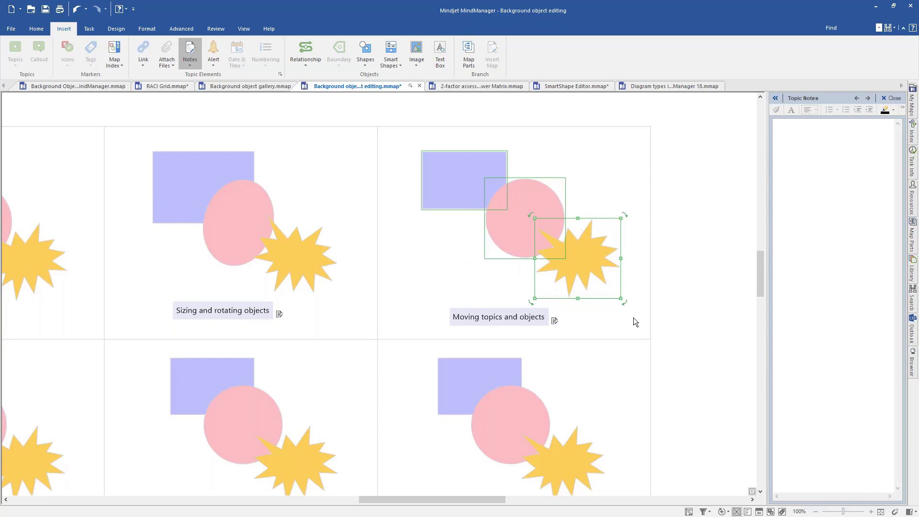
key(Right)
key(Right)
key(Left)
key(Left)
key(Left)
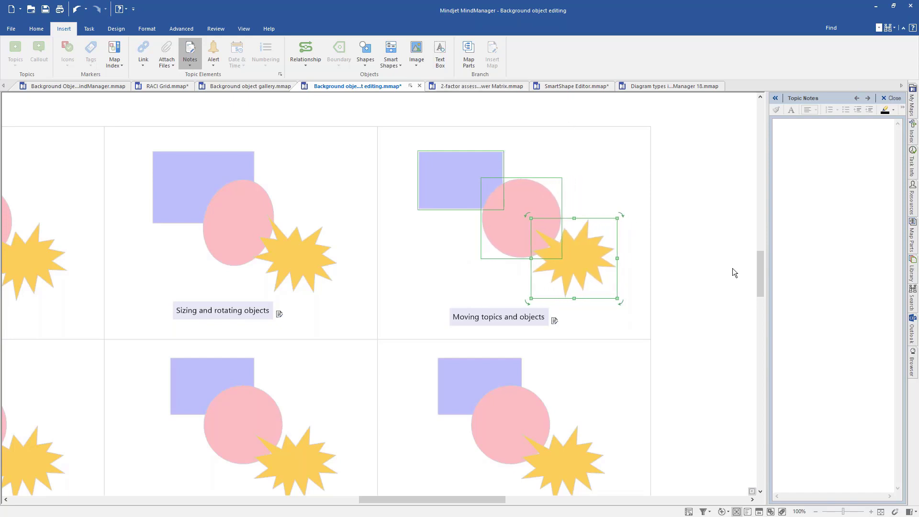
click(611, 191)
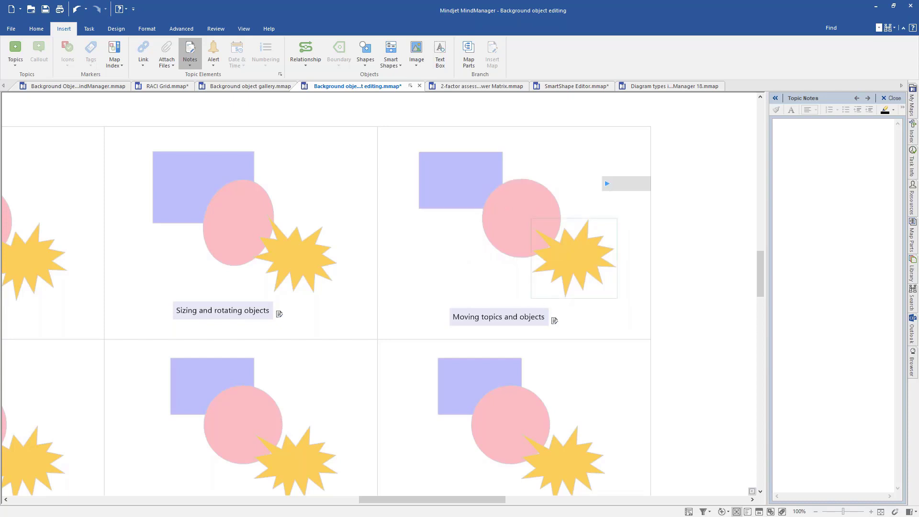
Step: Nudge the "Moving topics and objects" topic upward and slightly left, closer to the shapes above it
click(510, 322)
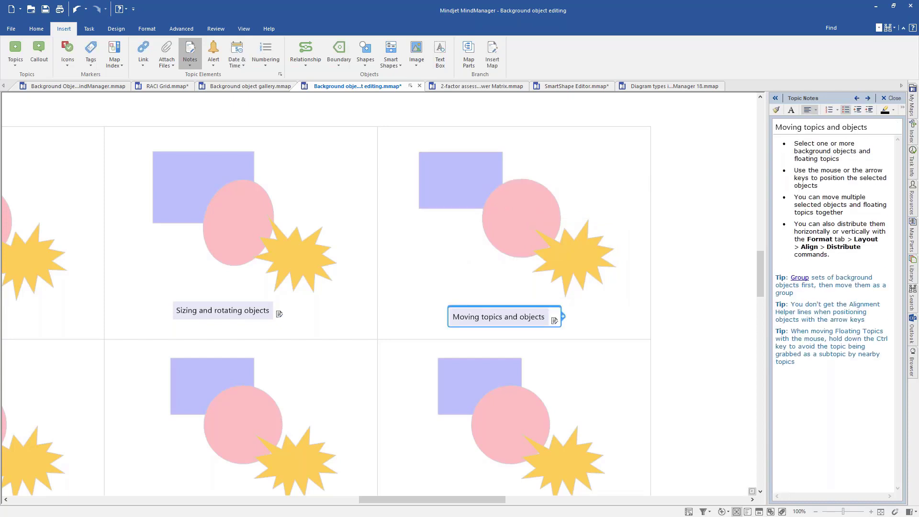
key(Up)
key(Up)
key(Up)
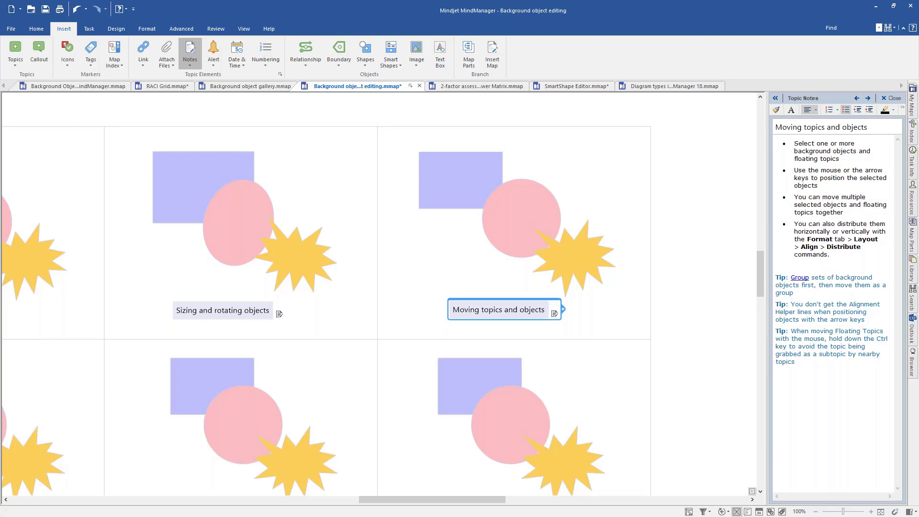
key(Left)
key(Left)
key(Left)
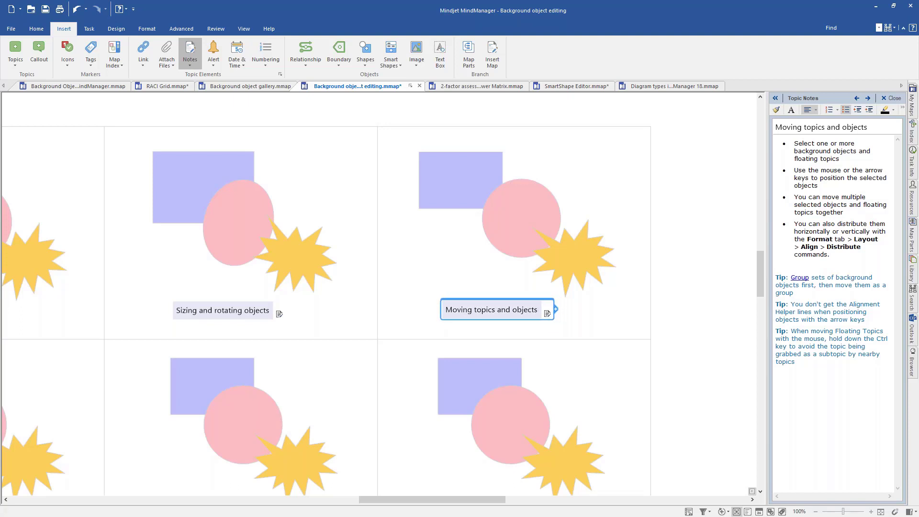
key(Up)
key(Up)
key(Up)
key(Up)
key(Up)
key(Up)
key(Up)
key(Up)
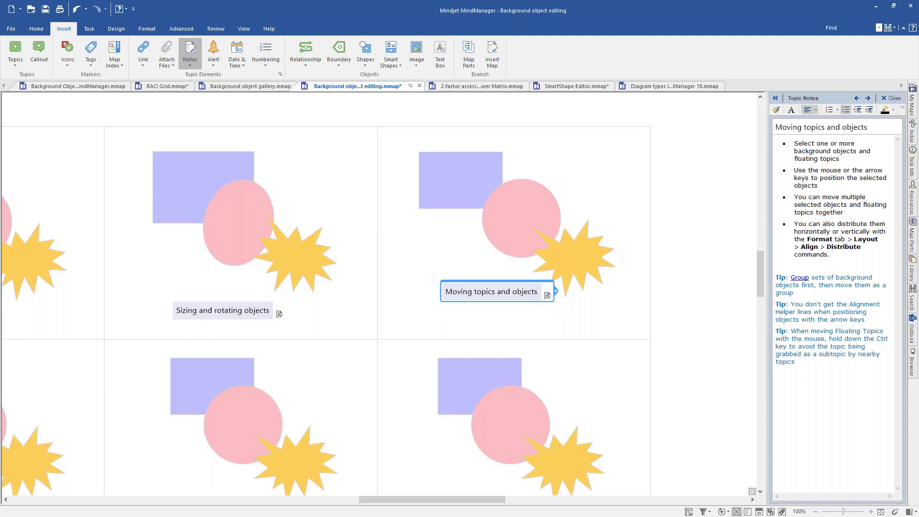
click(638, 311)
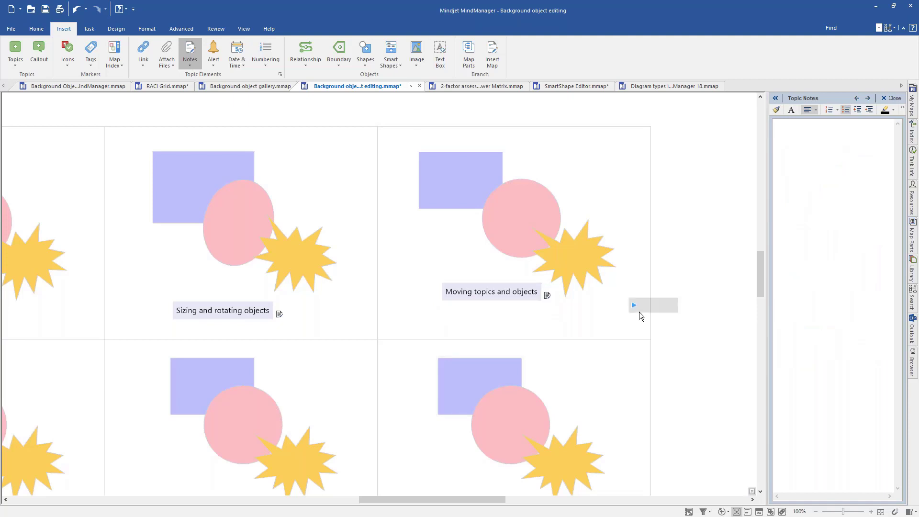
Step: Select the "Moving topics and objects" topic together with its three shapes and nudge them all right, then back left past their starting position
drag(410, 141, 632, 320)
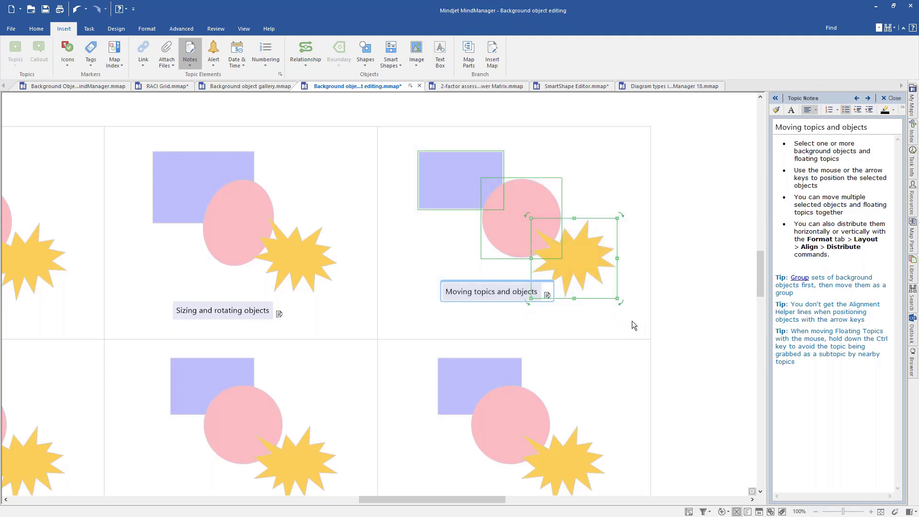
key(Right)
key(Right)
key(Right)
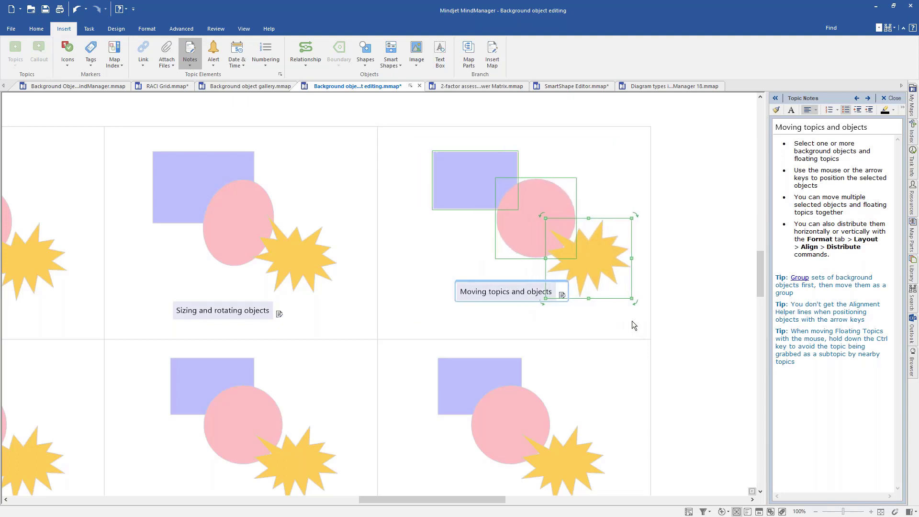
key(Left)
key(Left)
key(Left)
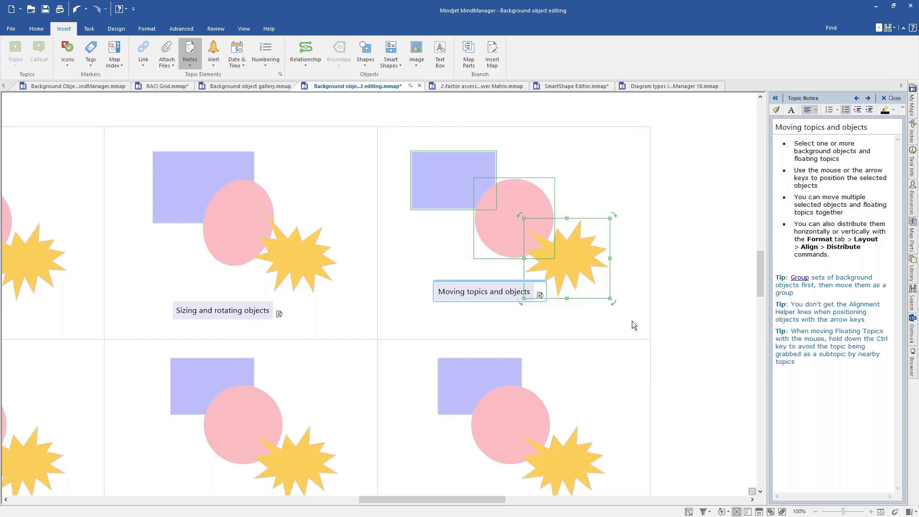
click(587, 328)
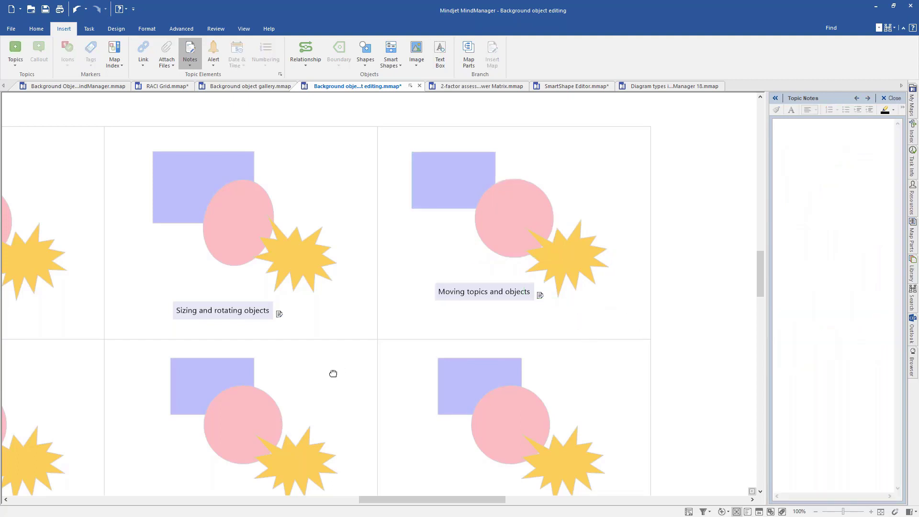
Step: Show the notes of the "Aligning objects and topics" topic
drag(333, 374, 783, 229)
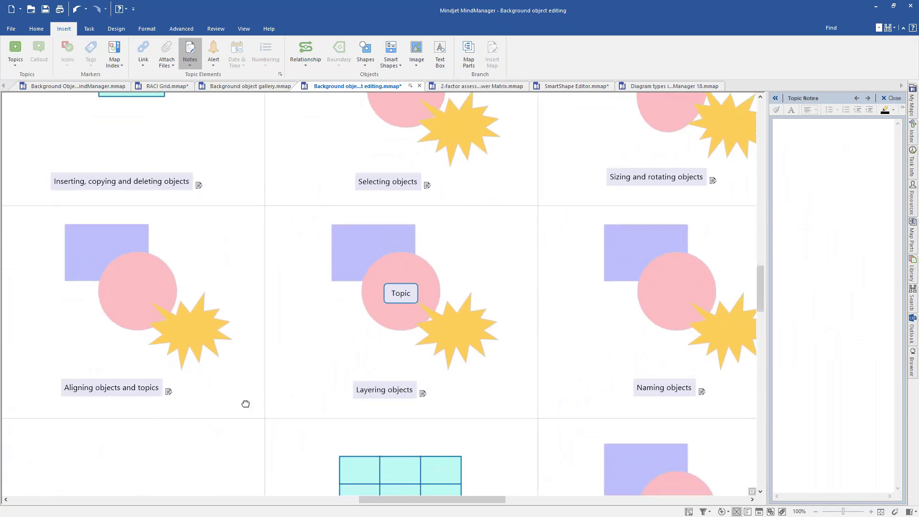
drag(245, 403, 386, 402)
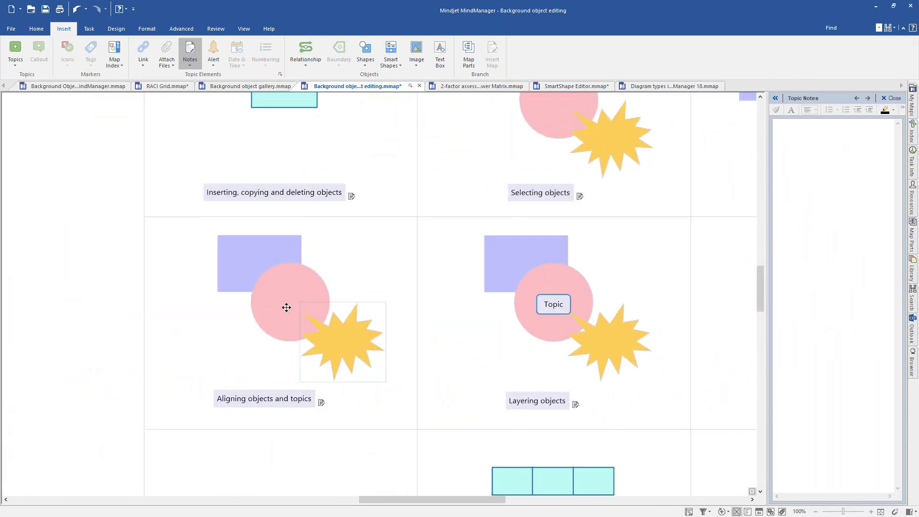
click(240, 390)
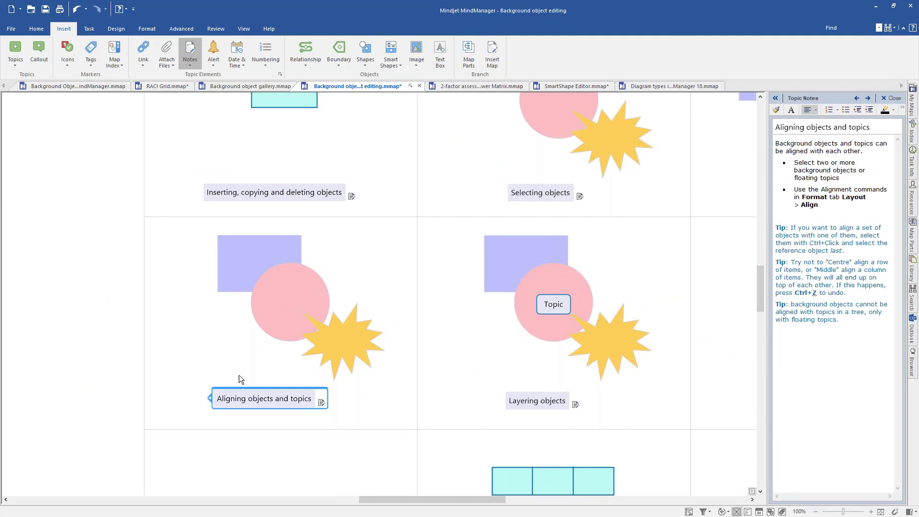
Step: Move the circle in the "Aligning objects and topics" cell flush with the rectangle's left edge, then offset it down and to the right
click(232, 258)
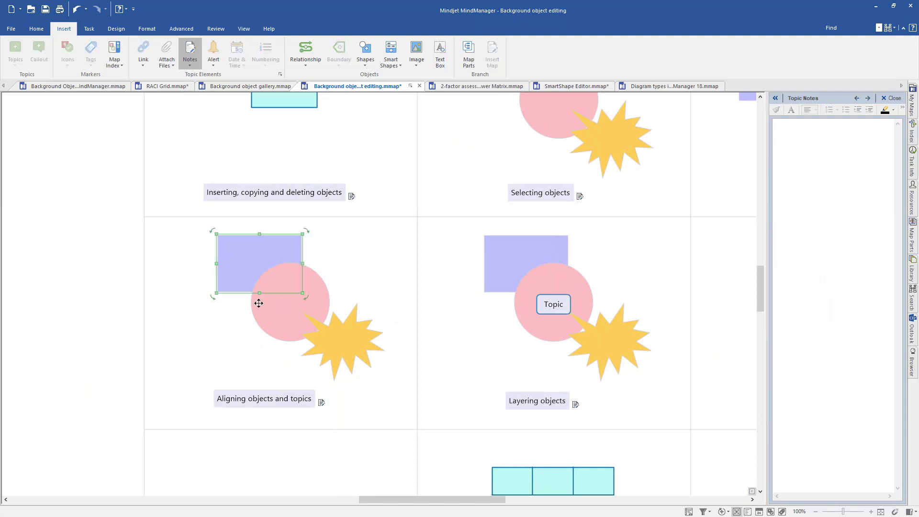
click(274, 310)
drag(273, 309, 241, 320)
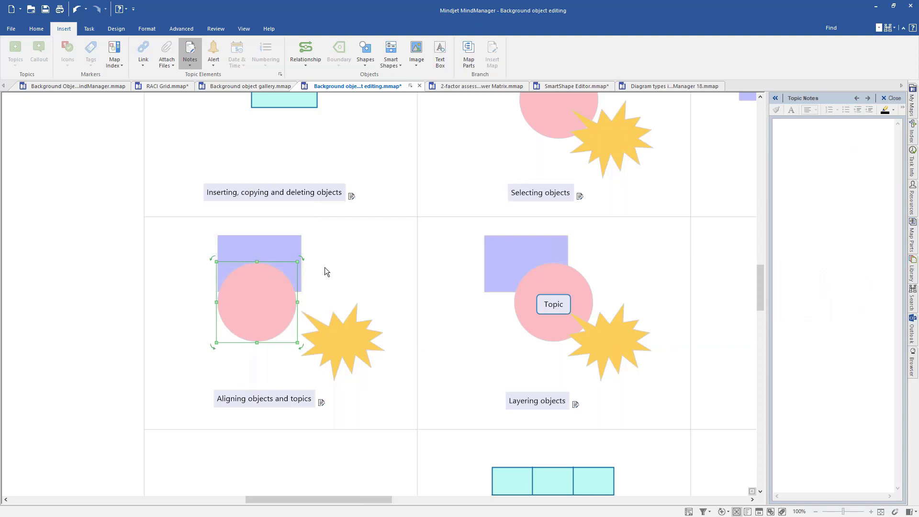
drag(265, 303, 297, 319)
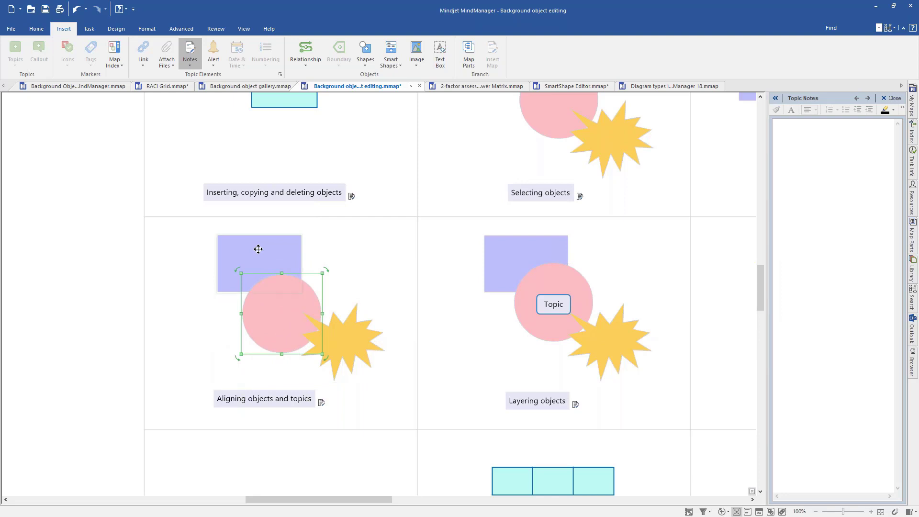
Step: Left-align the rectangle with the circle in the "Aligning objects and topics" cell, selecting the circle last as the reference
click(259, 249)
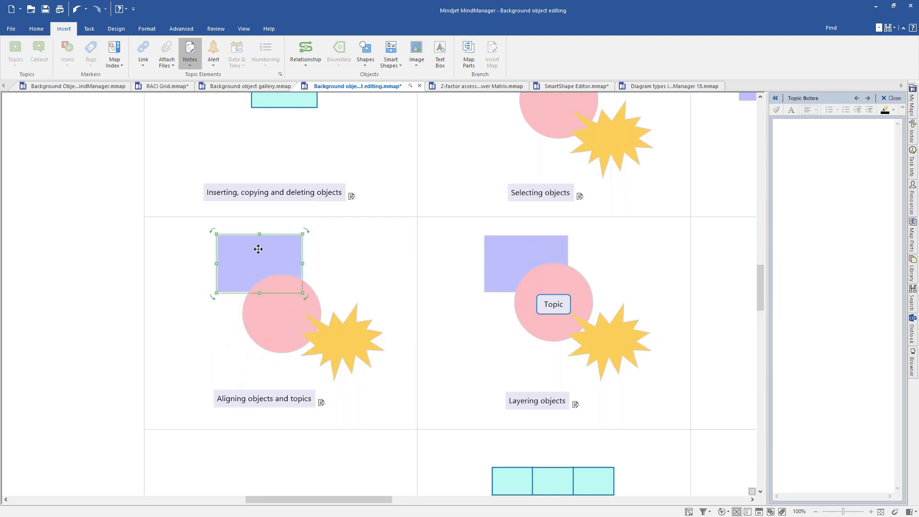
click(266, 313)
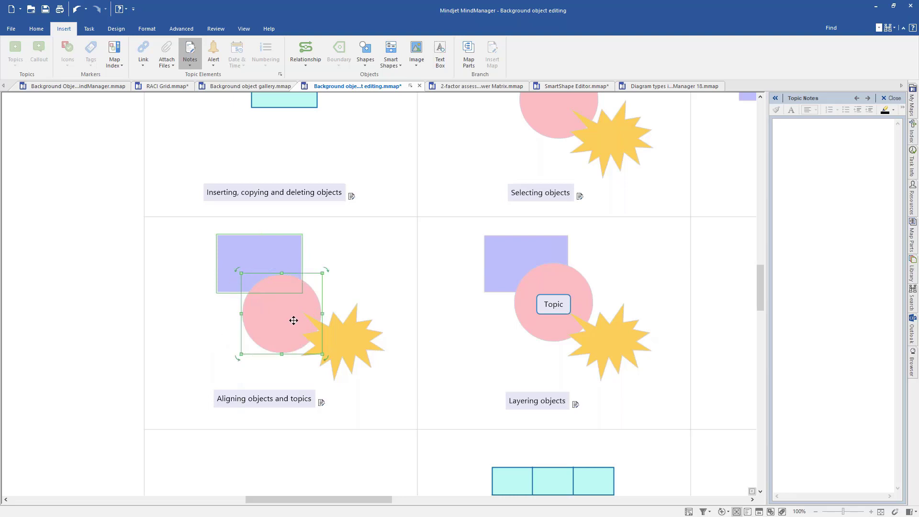
click(148, 30)
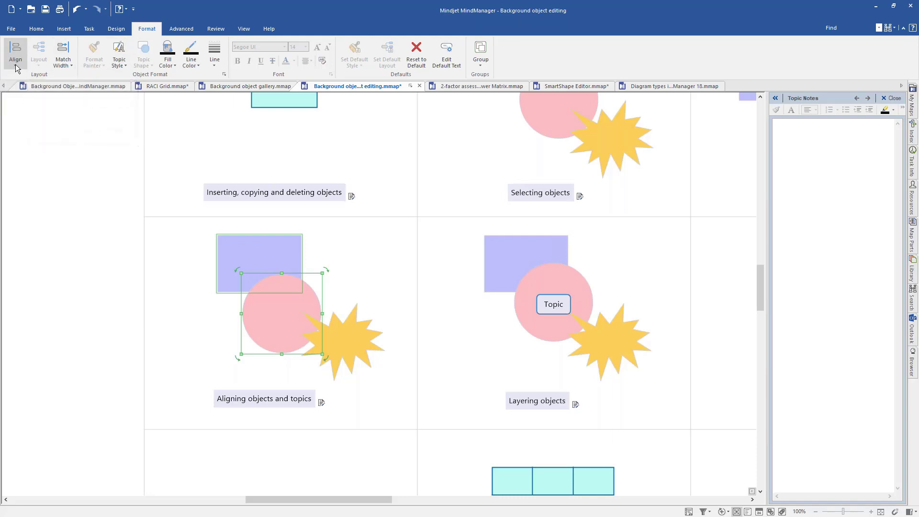
click(16, 64)
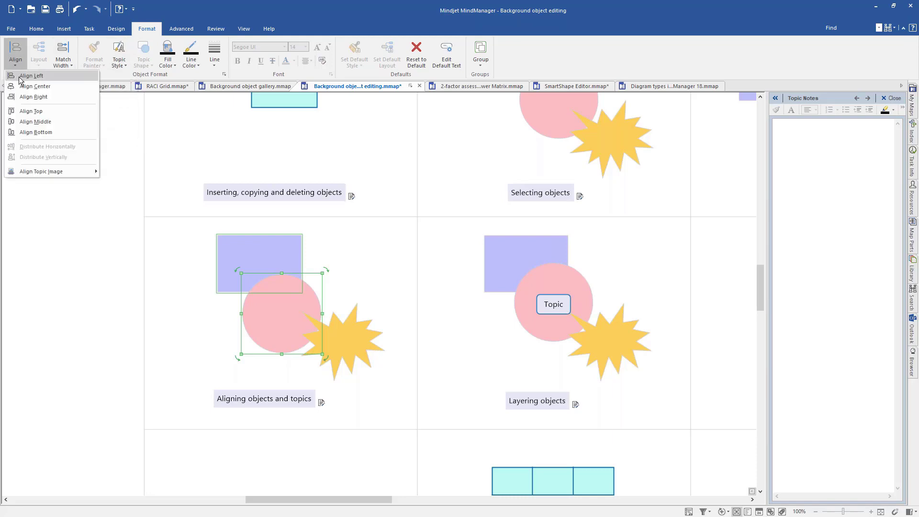
click(20, 76)
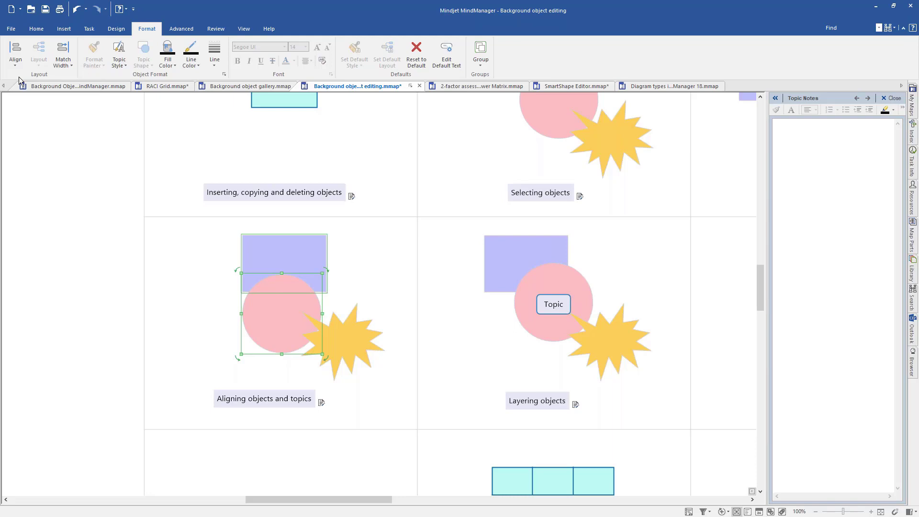
click(368, 278)
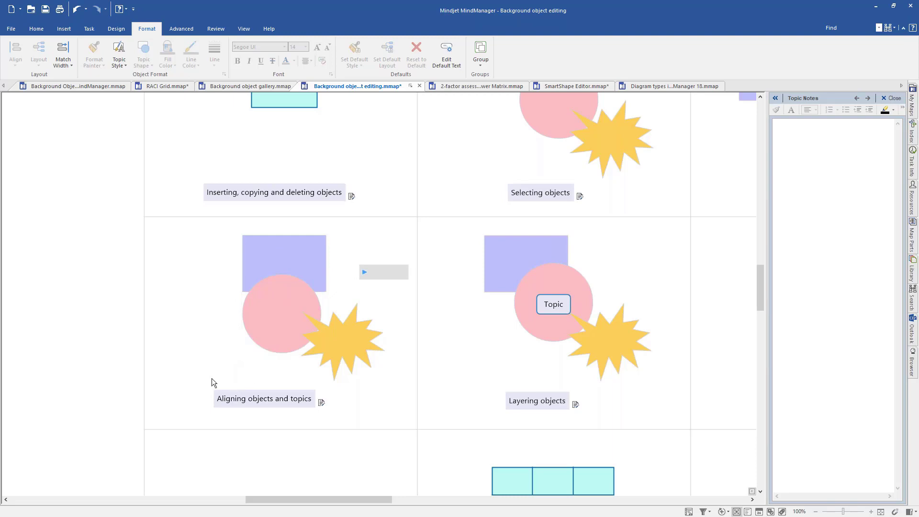
Step: Select the rectangle, circle and "Aligning objects and topics" topic together and align them left
drag(192, 230, 342, 413)
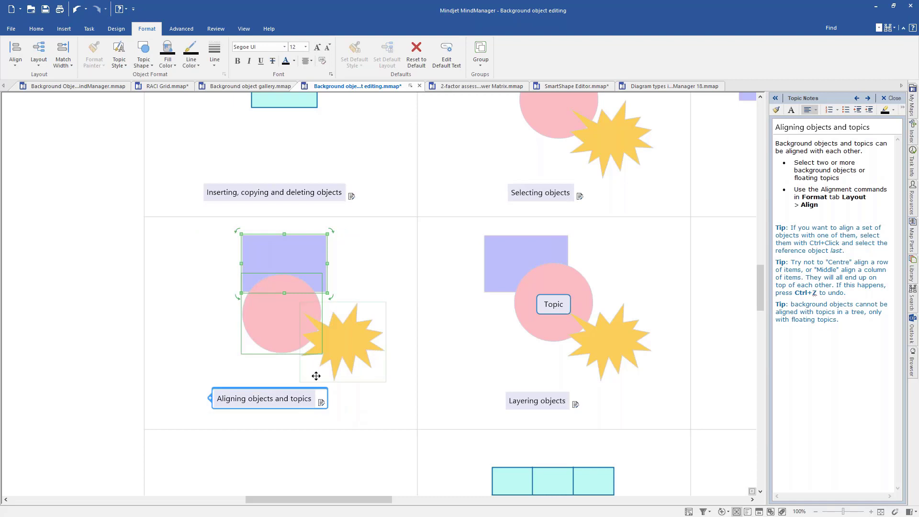
click(15, 70)
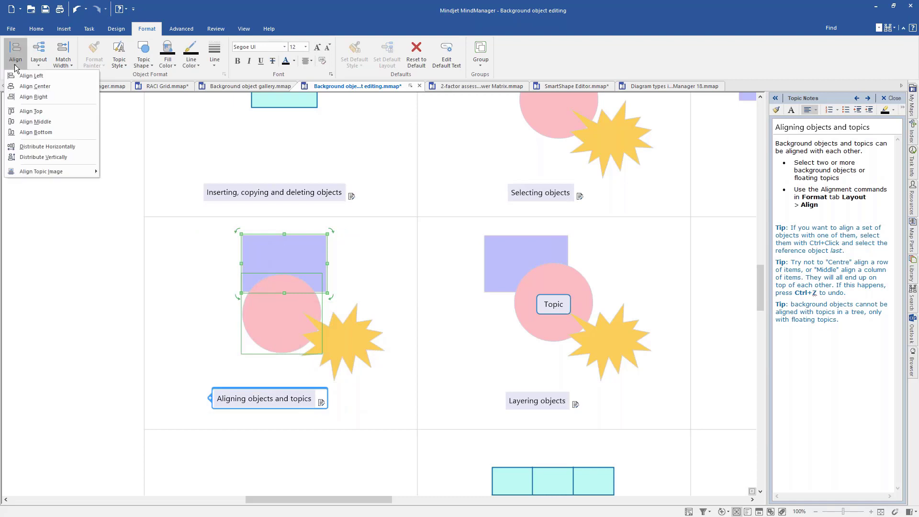
click(20, 79)
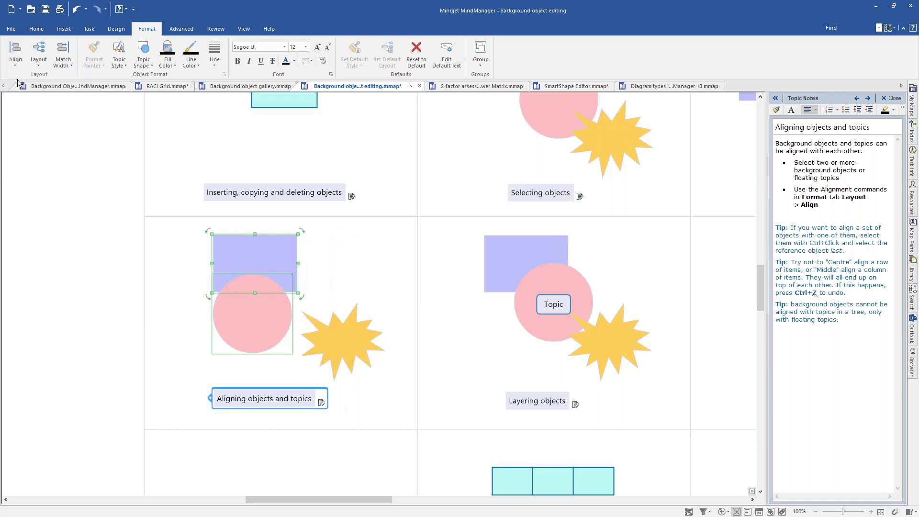
click(361, 271)
Step: Nudge the circle in the "Aligning objects and topics" cell right and down until it overlaps the starburst
click(257, 308)
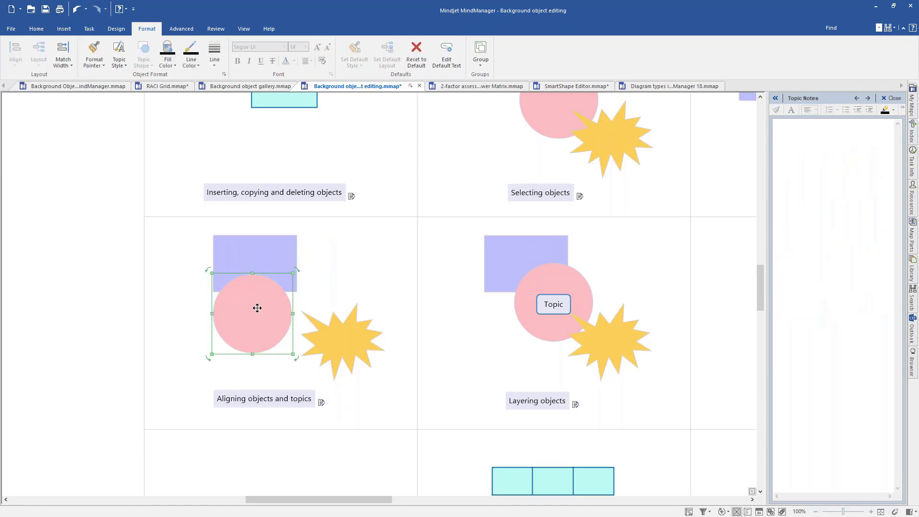
key(Right)
key(Right)
key(Right)
key(Right)
key(Right)
key(Right)
key(Right)
key(Right)
key(Right)
key(Right)
key(Right)
key(Right)
key(Right)
key(Right)
key(Right)
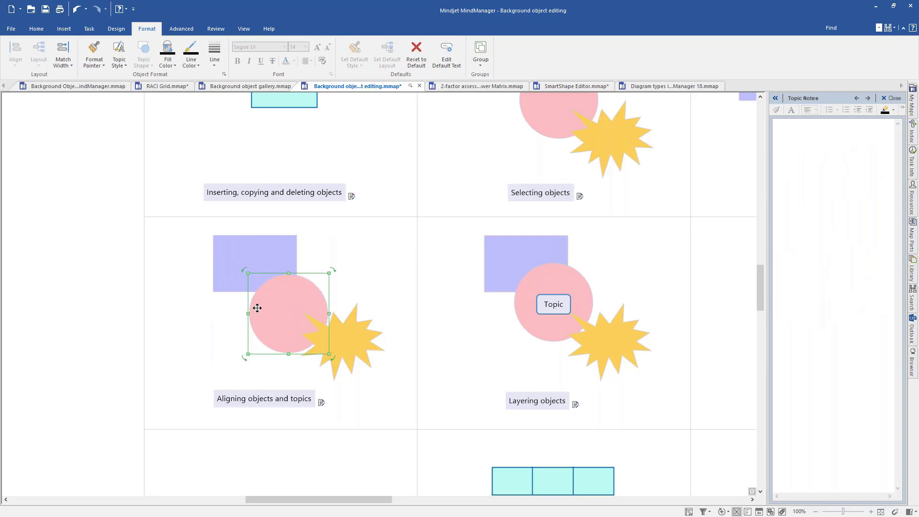
key(Down)
key(Down)
key(Down)
key(Down)
key(Down)
key(Down)
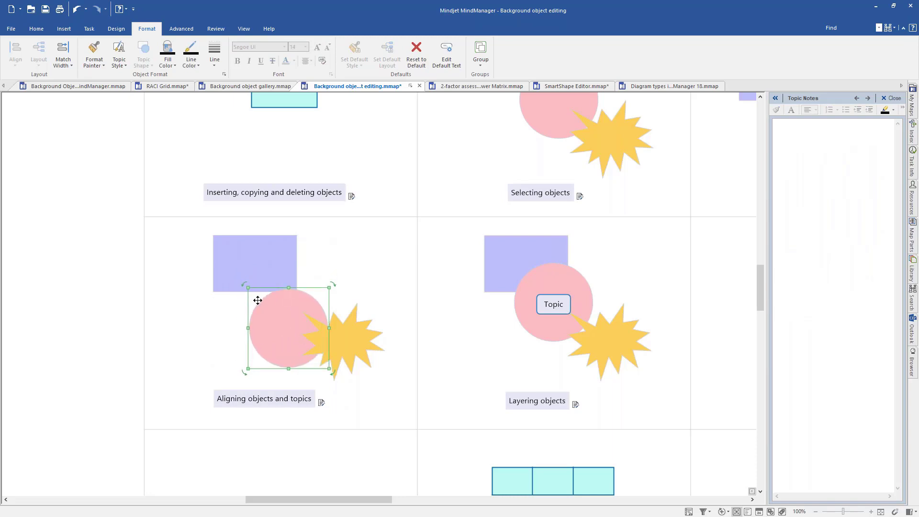
Step: Left-align the circle with the rectangle in the "Aligning objects and topics" cell, selecting the rectangle last as the reference
click(274, 263)
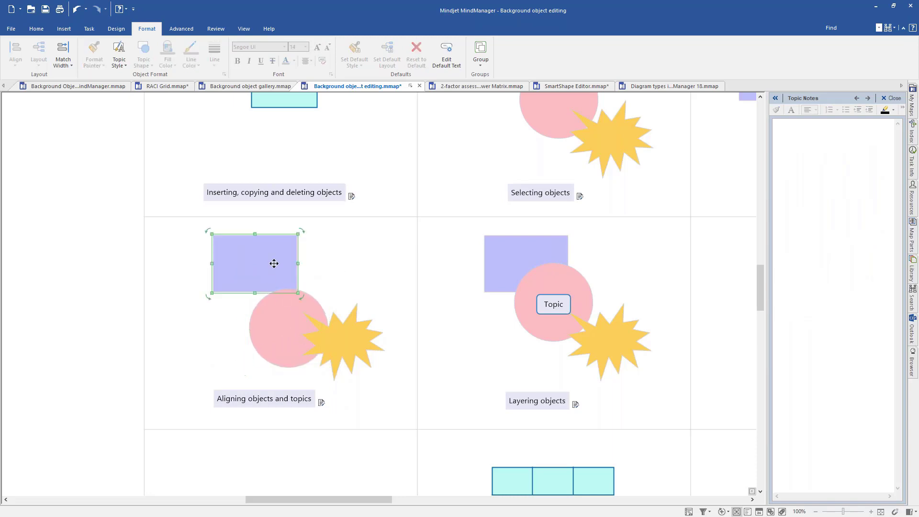
click(286, 336)
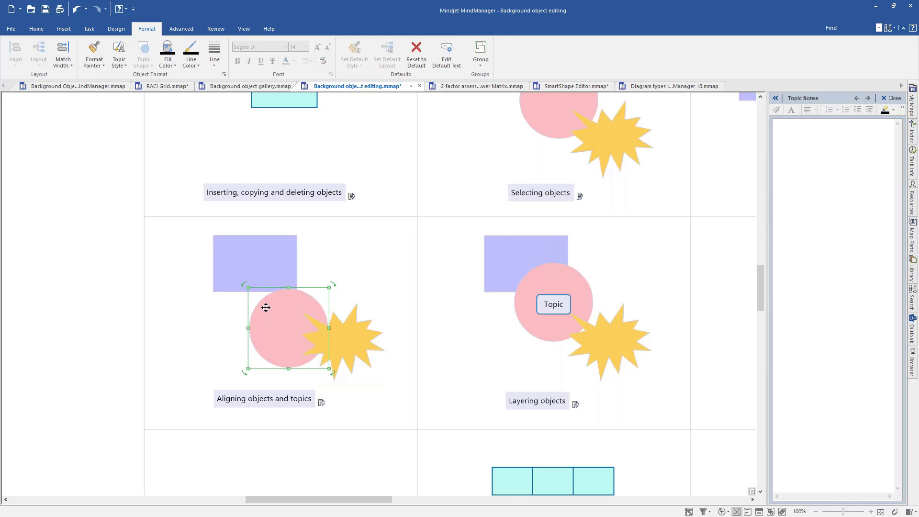
ctrl+click(246, 266)
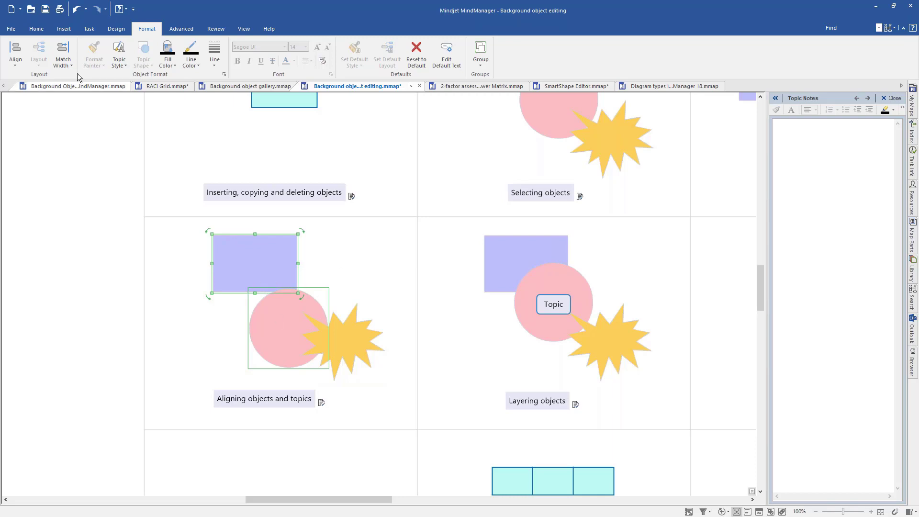
click(14, 69)
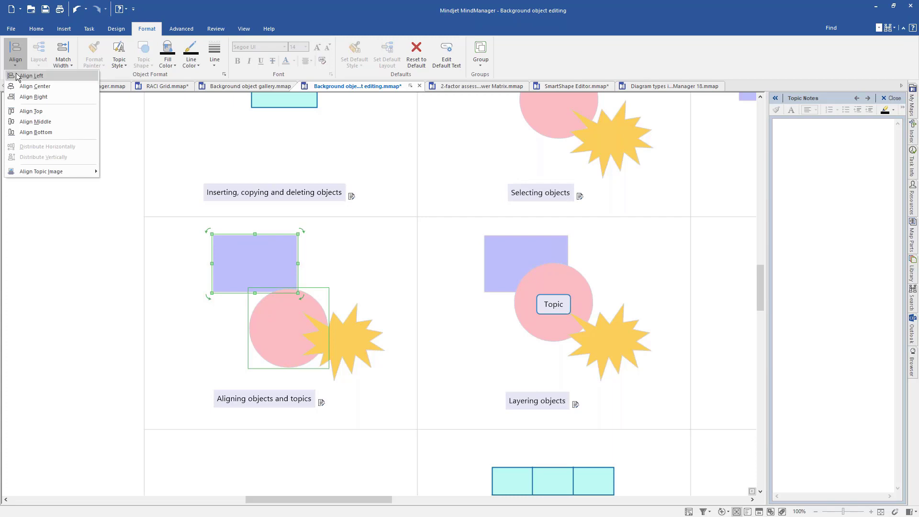
click(16, 74)
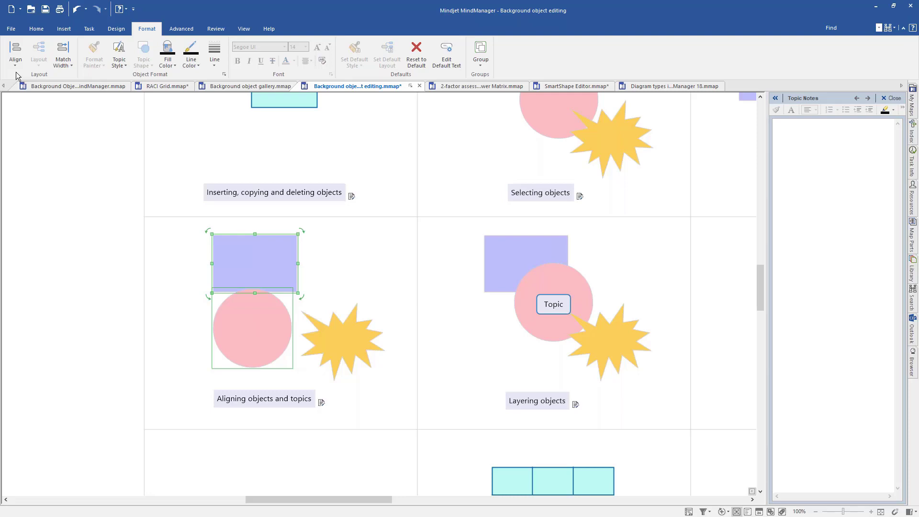
click(366, 284)
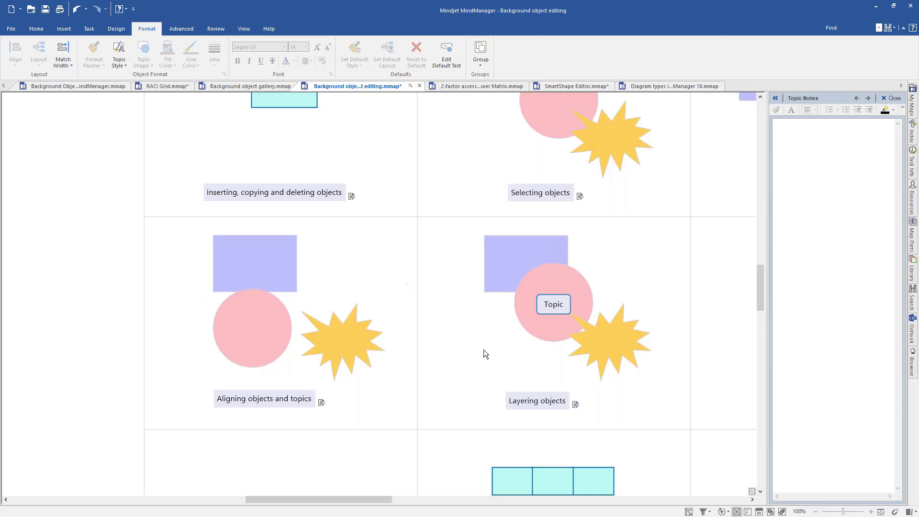
Step: Bring the rectangle in the "Layering objects" cell to the top of the object stack
drag(483, 352, 292, 340)
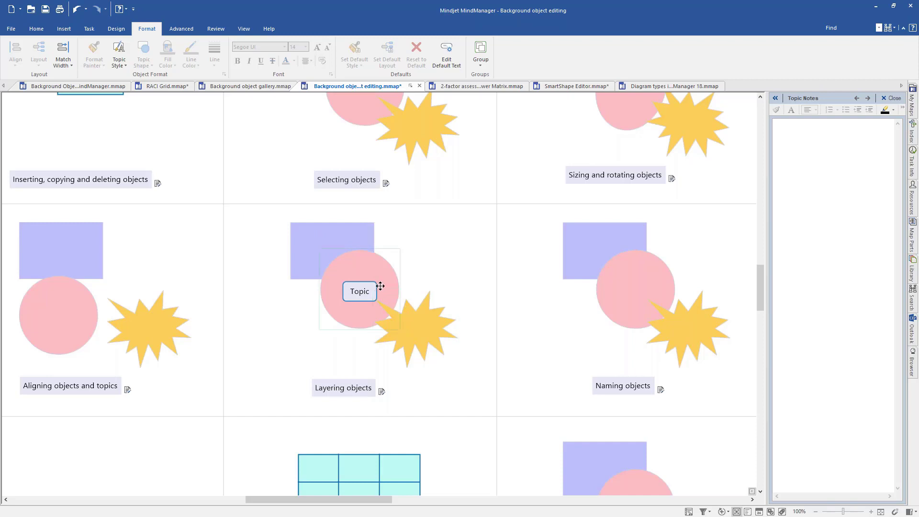
click(331, 237)
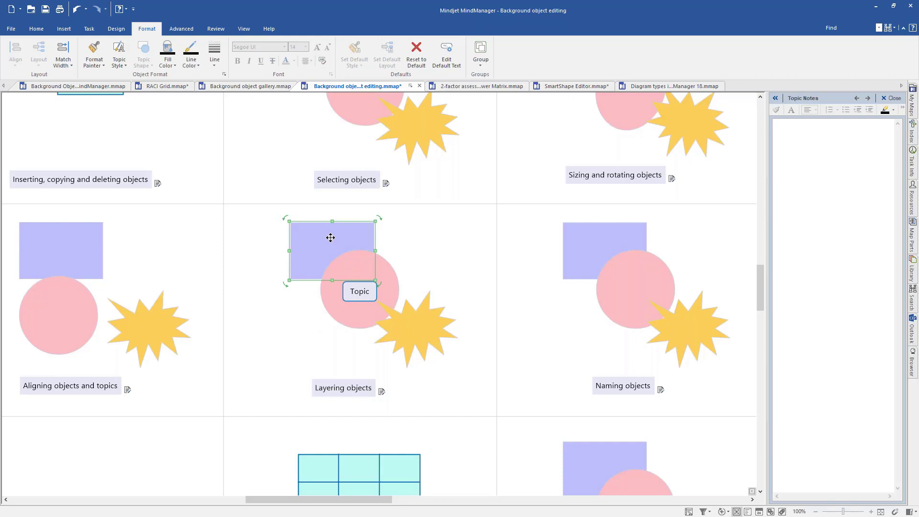
right_click(330, 237)
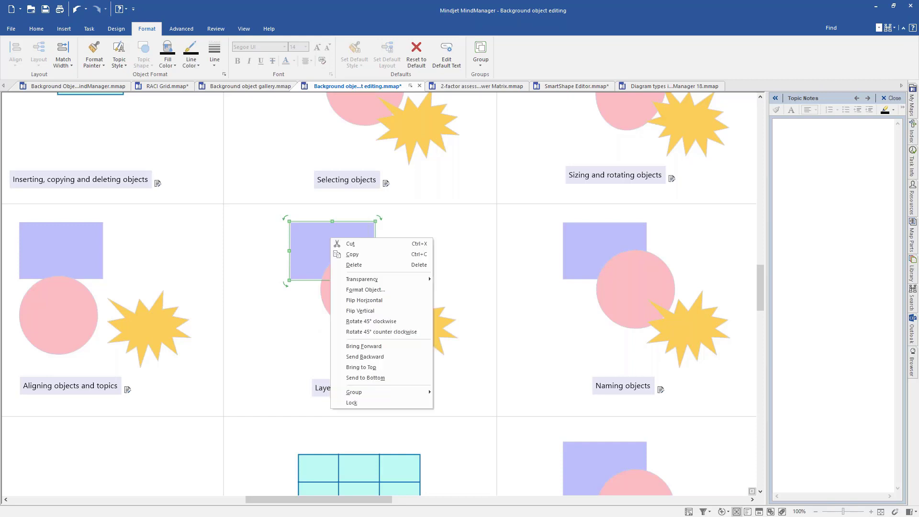
click(382, 367)
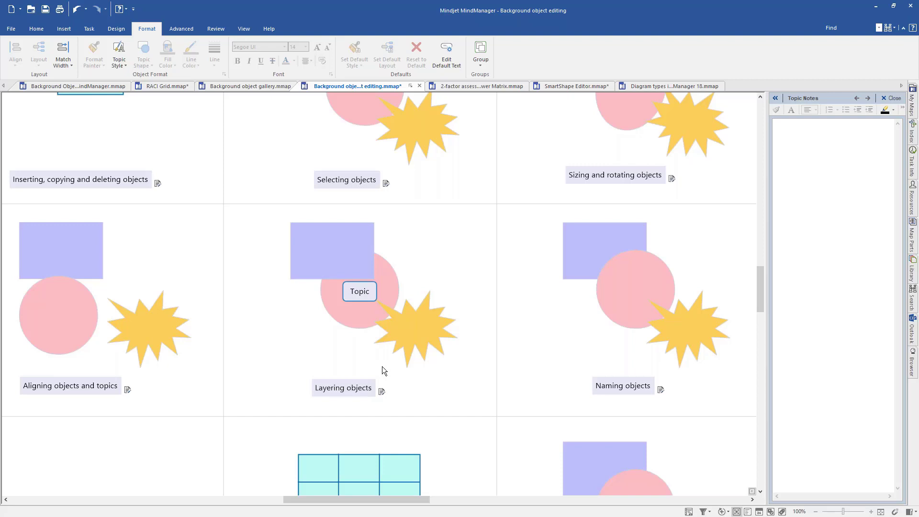
Step: Set the transparency of the circle in the "Layering objects" cell to 60
click(383, 272)
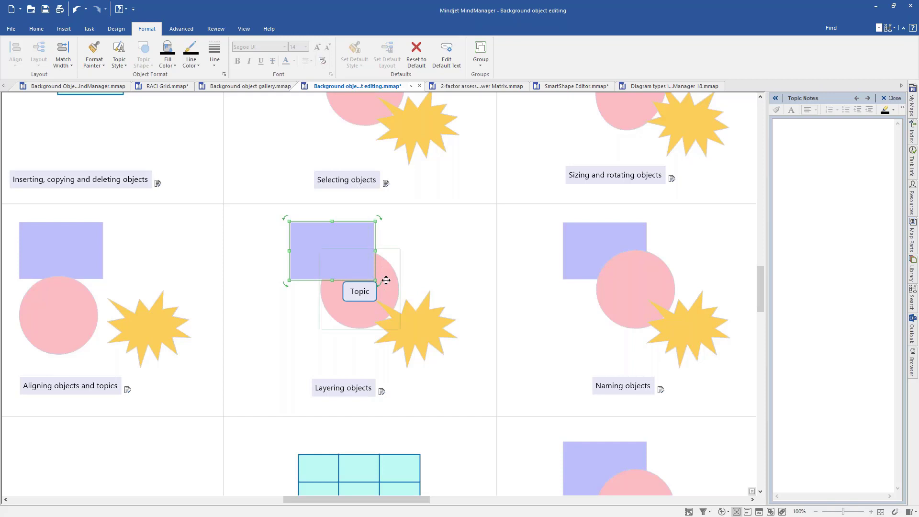
click(384, 280)
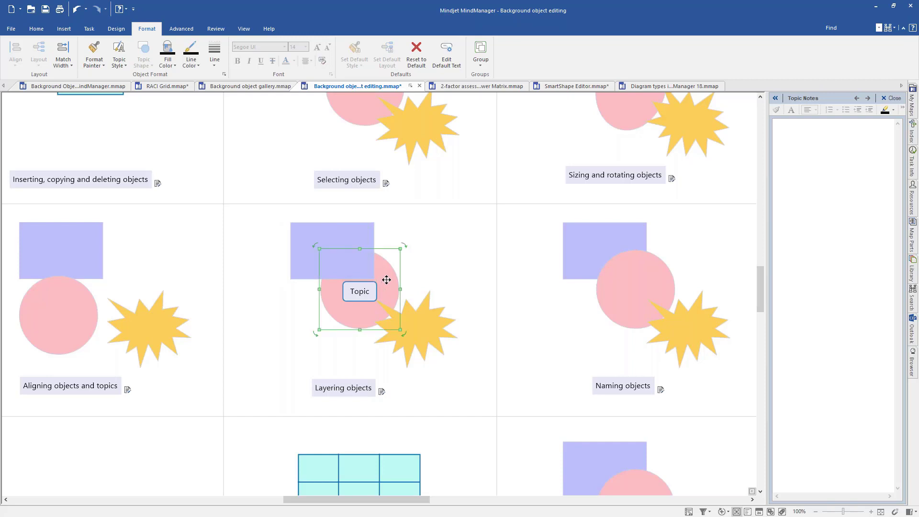
right_click(386, 280)
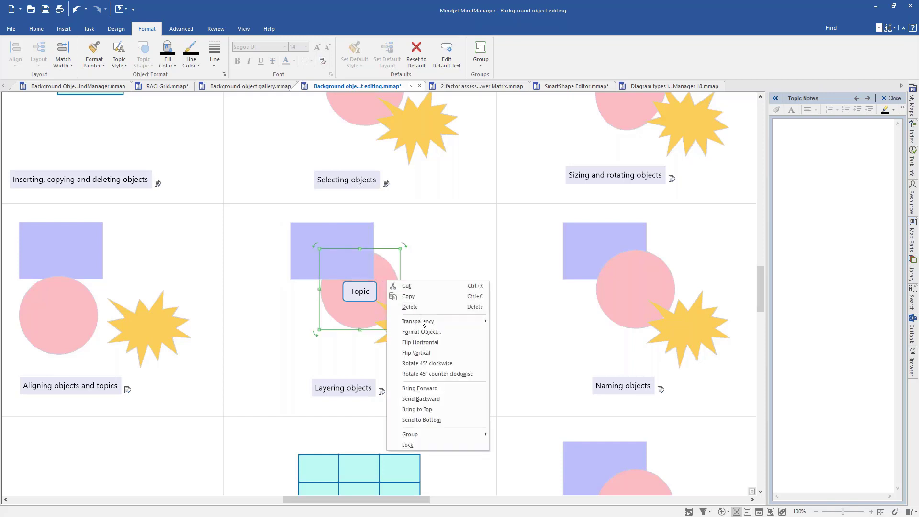
mouse_move(459, 319)
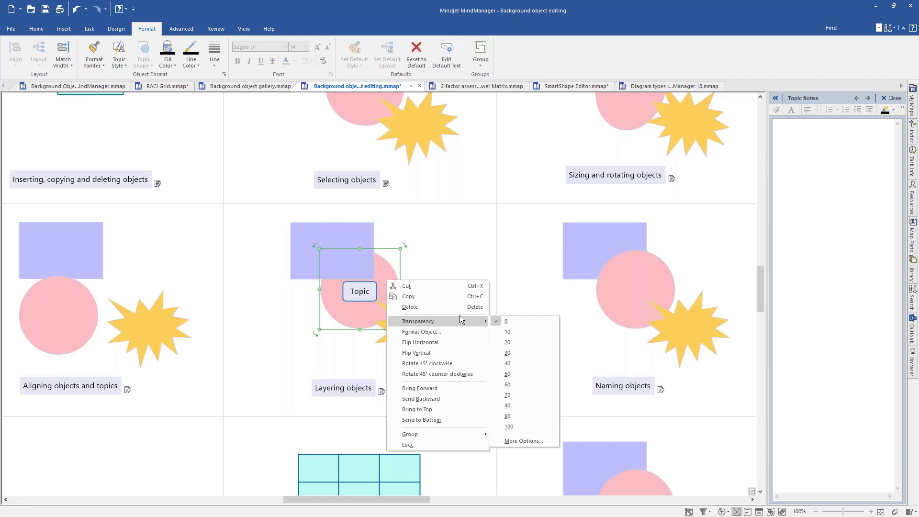
click(516, 382)
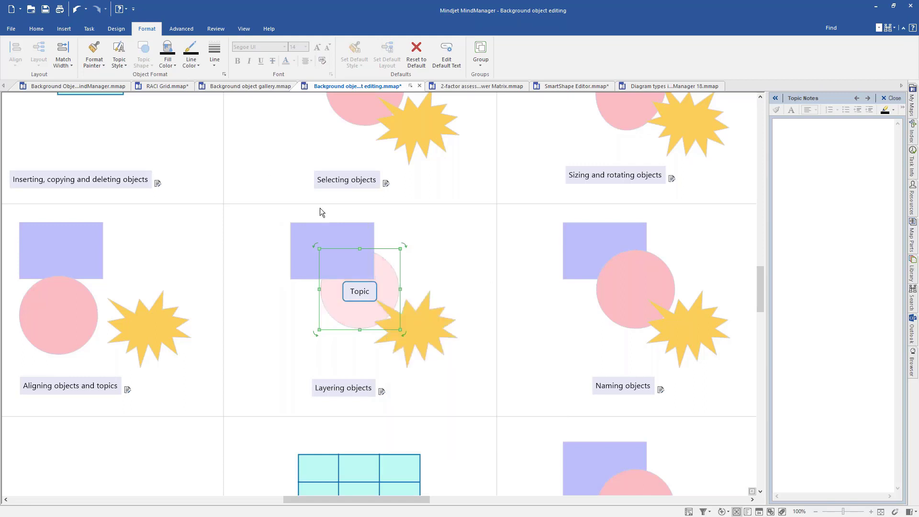
Step: Set the transparency of the rectangle in the "Layering objects" cell to 50, then select the topic on the circle
click(332, 230)
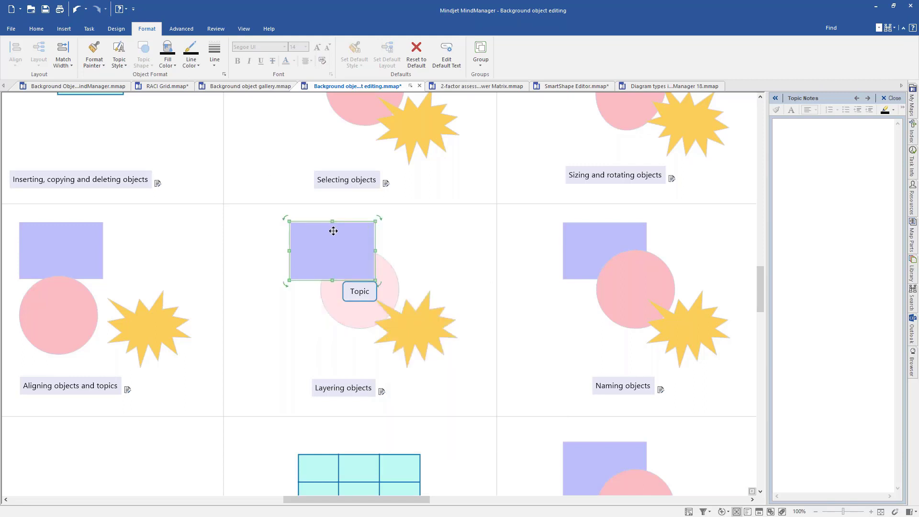
right_click(333, 231)
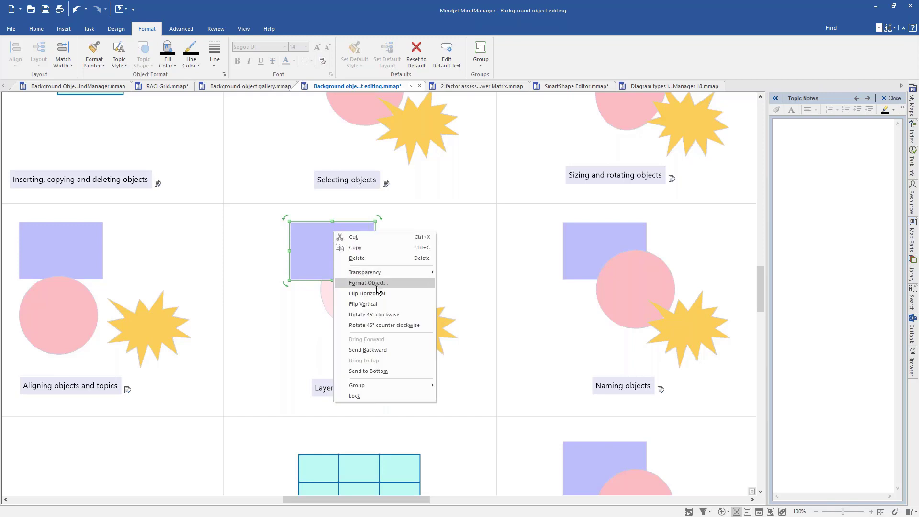
mouse_move(378, 272)
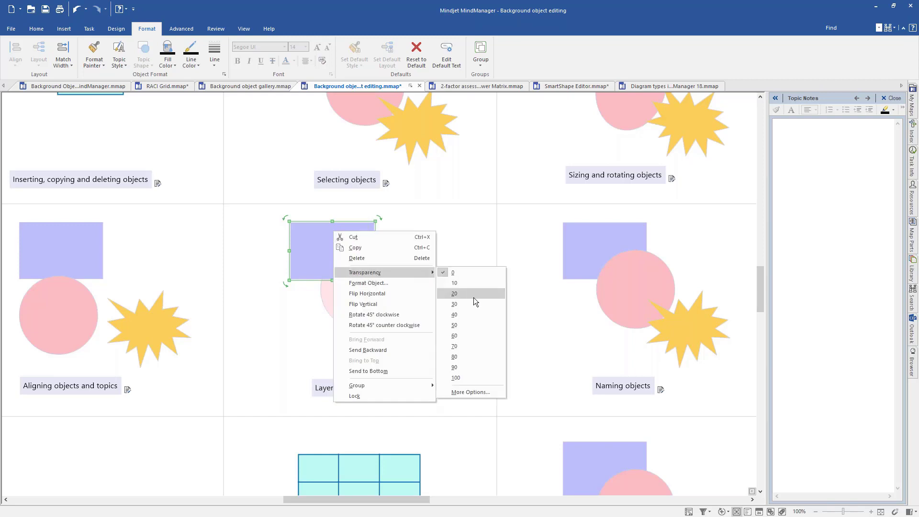
click(471, 325)
click(457, 266)
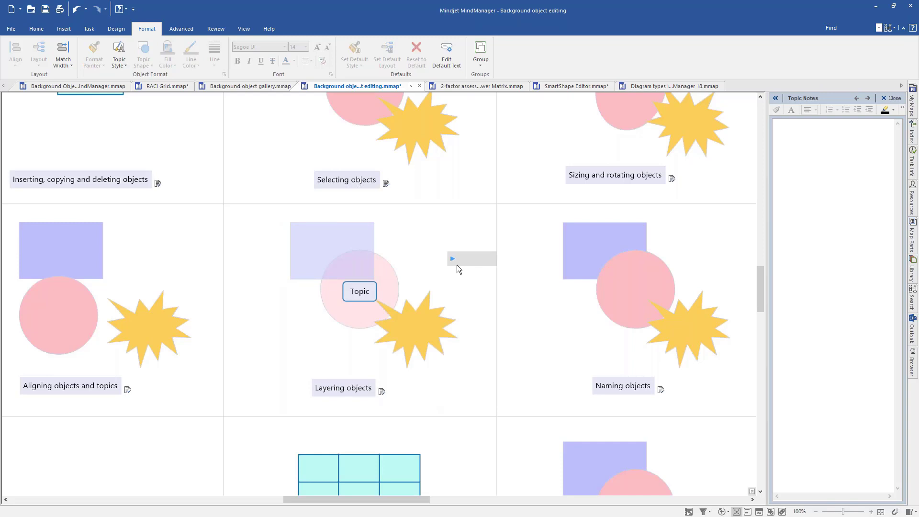
click(359, 295)
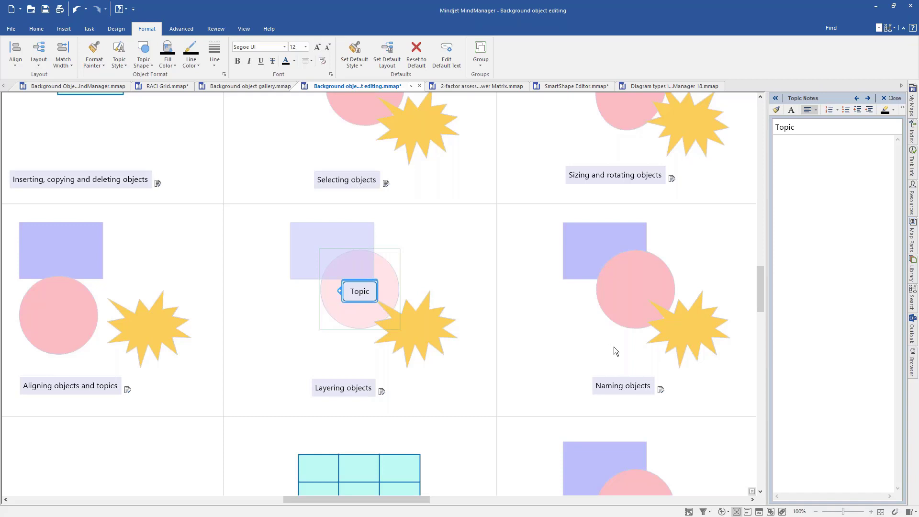
Step: Name the circle in the "Naming objects" cell "Pink circle" through its object format settings
drag(586, 345, 269, 334)
click(296, 277)
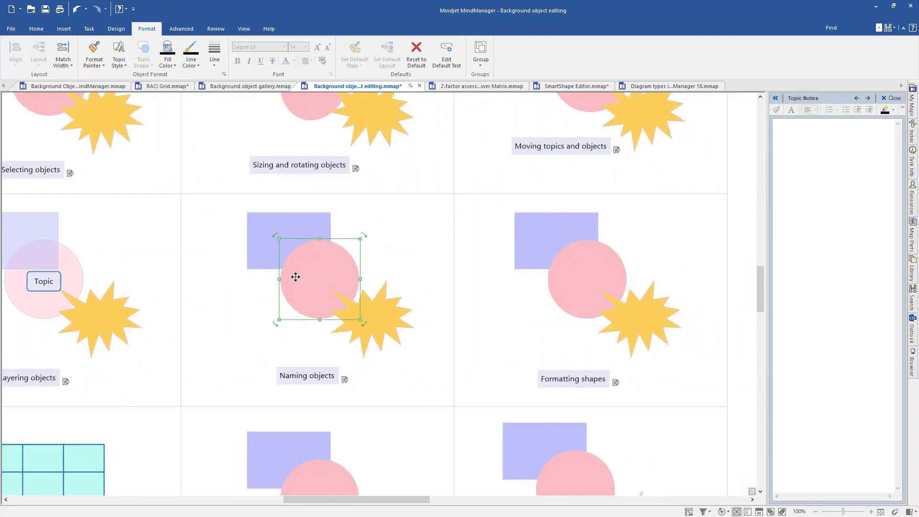
right_click(320, 268)
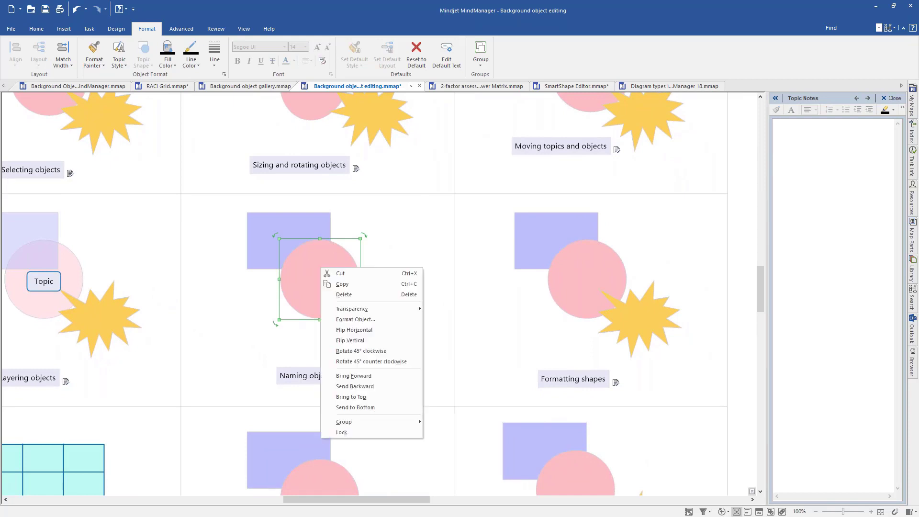
click(356, 319)
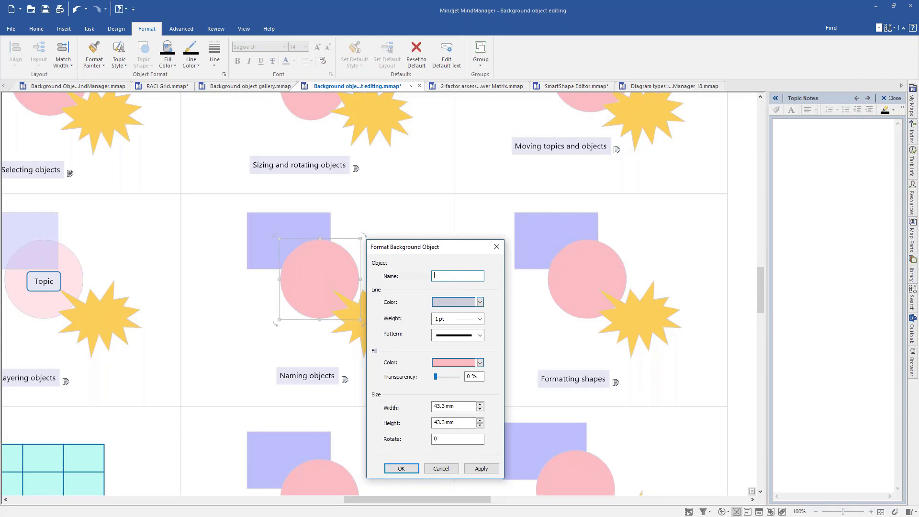
text(Pink circle)
click(405, 469)
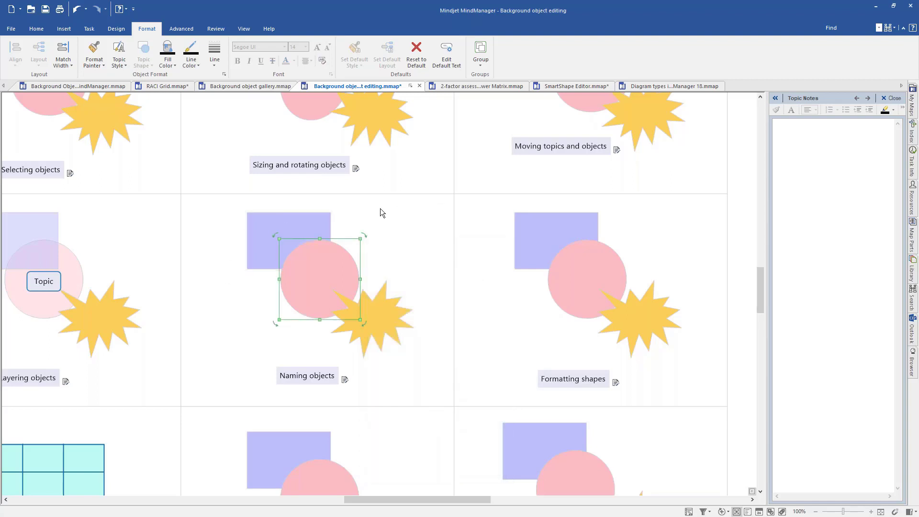
Step: List the map's objects in the Map Index and locate "Pink circle" from there
click(915, 137)
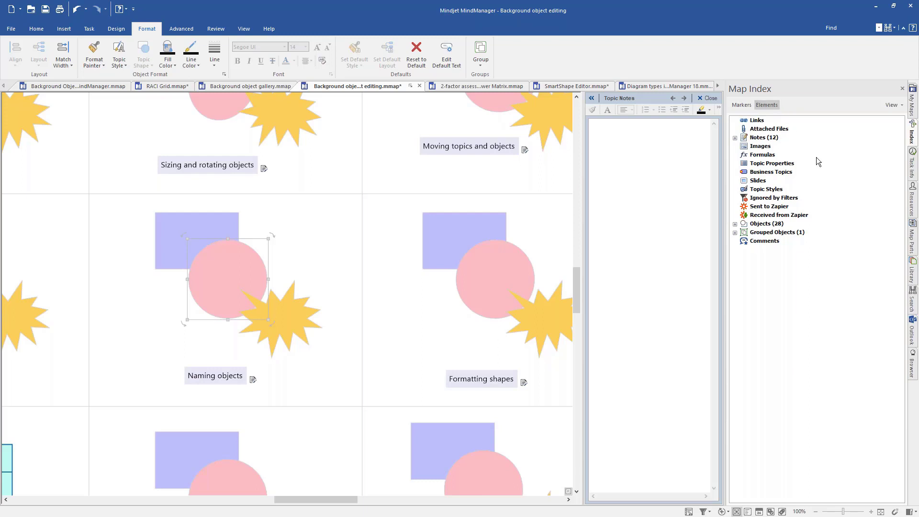
click(735, 223)
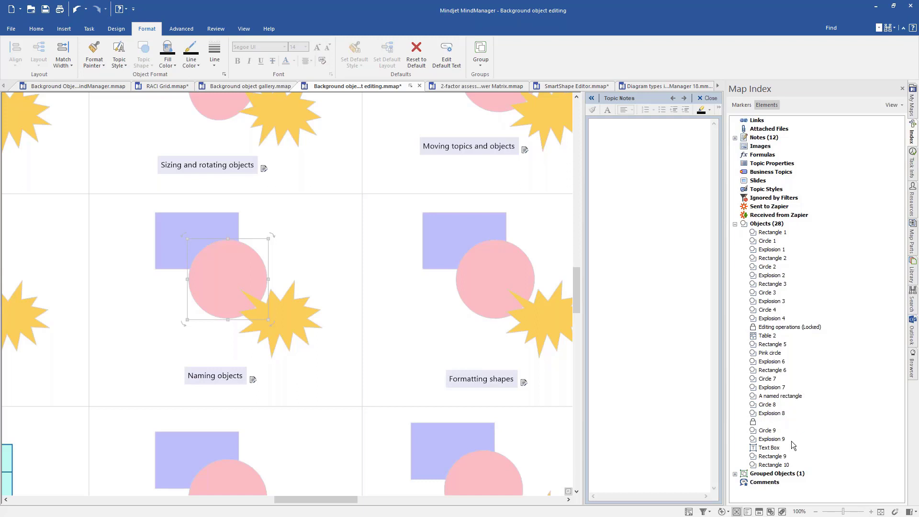
click(777, 354)
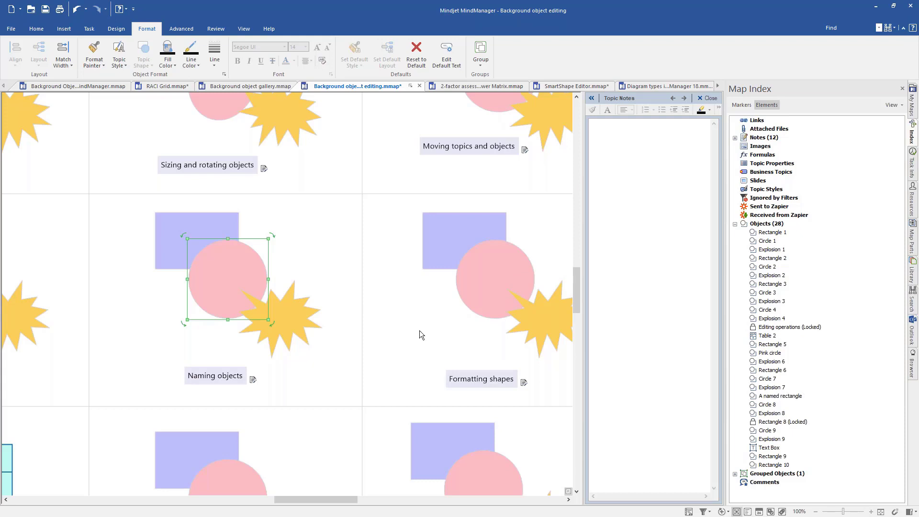
Step: Show the notes of the "Formatting shapes" topic
drag(433, 327, 330, 307)
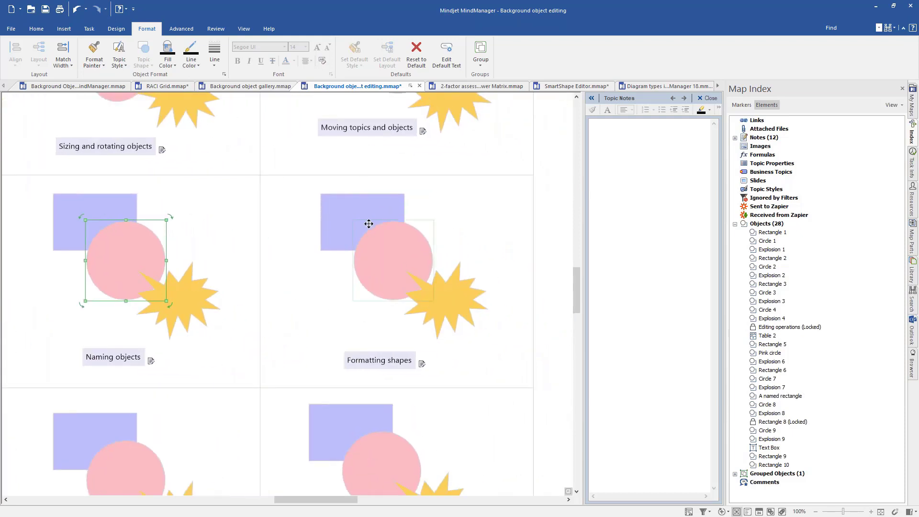
click(338, 219)
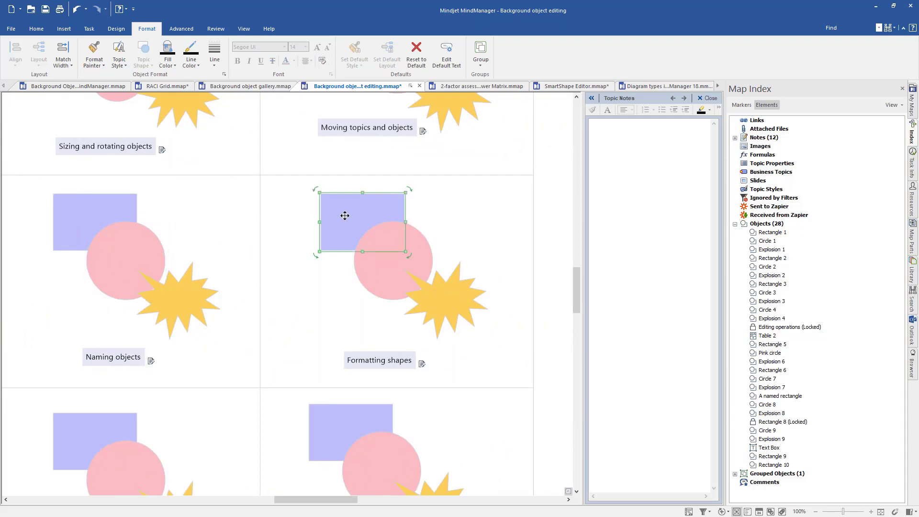
click(422, 364)
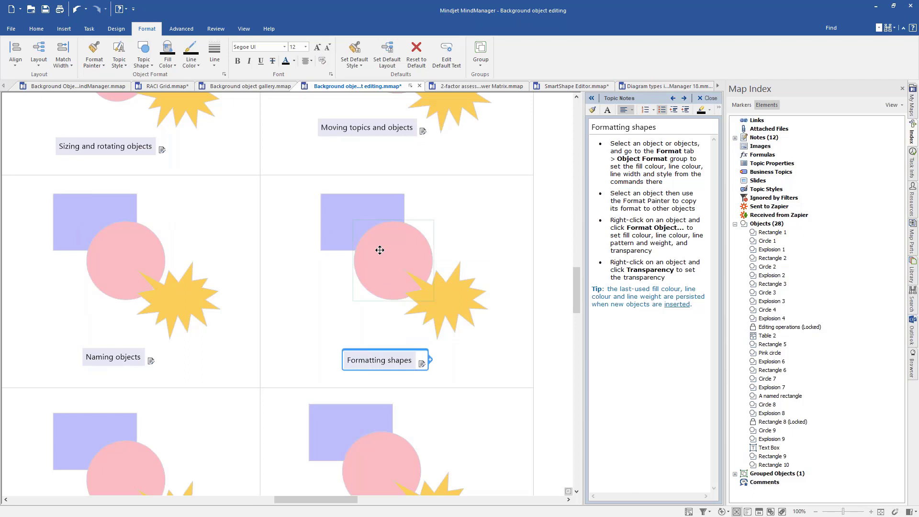
Step: Review the format settings of the rectangle in the "Formatting shapes" cell and close them without changes
click(349, 218)
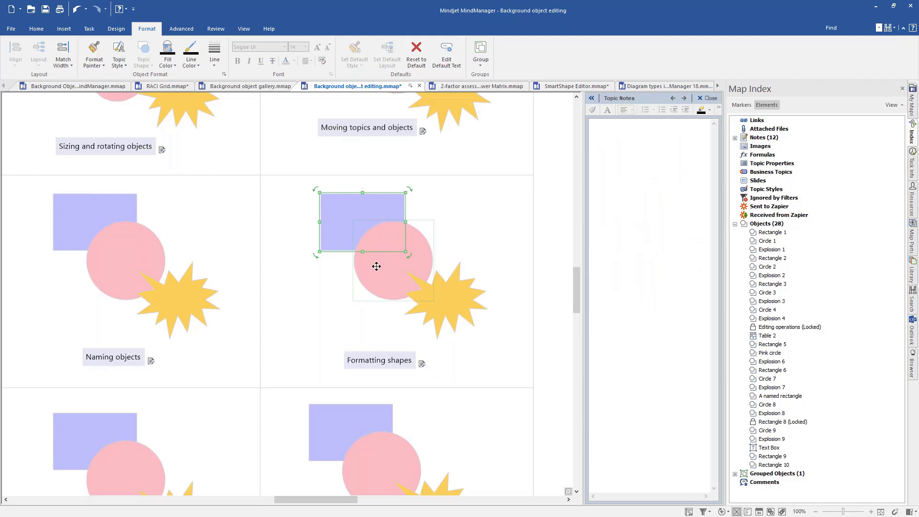
right_click(351, 215)
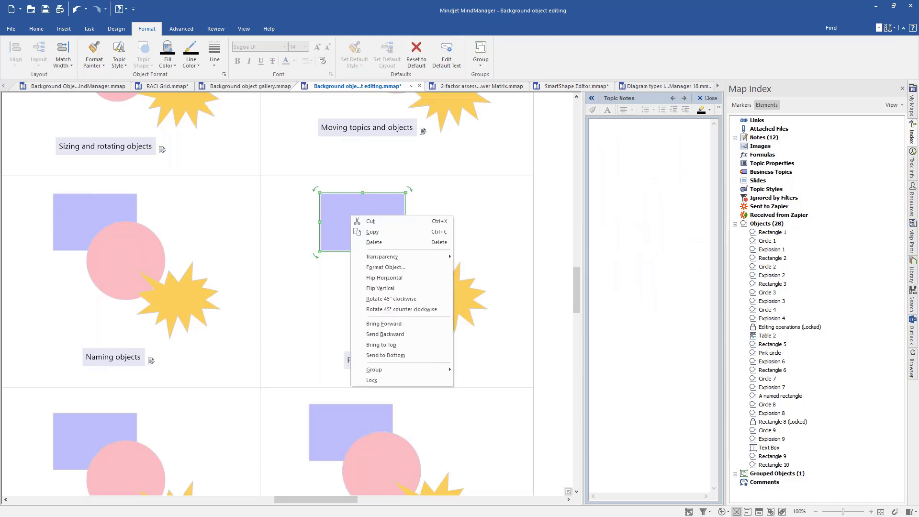
click(374, 268)
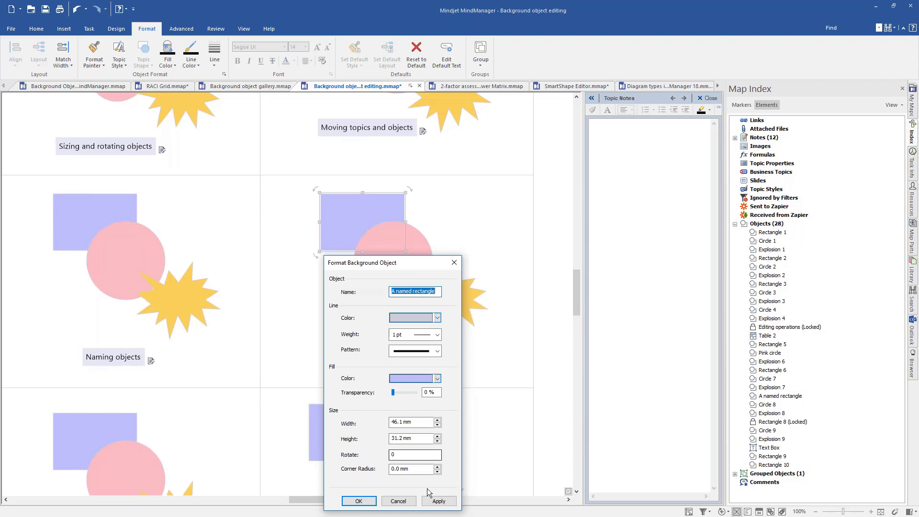
click(399, 501)
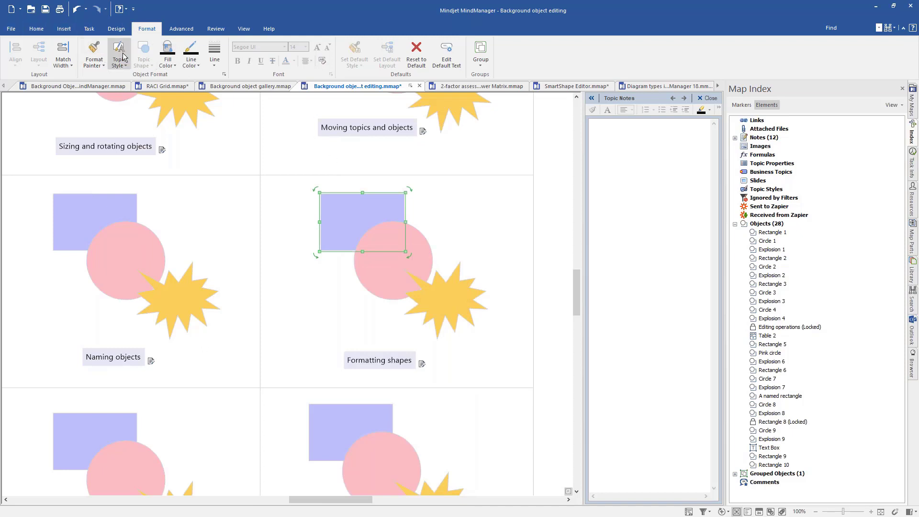
Step: Give the rectangle in the "Formatting shapes" cell a darker blue fill and an 8 pt outline
click(174, 67)
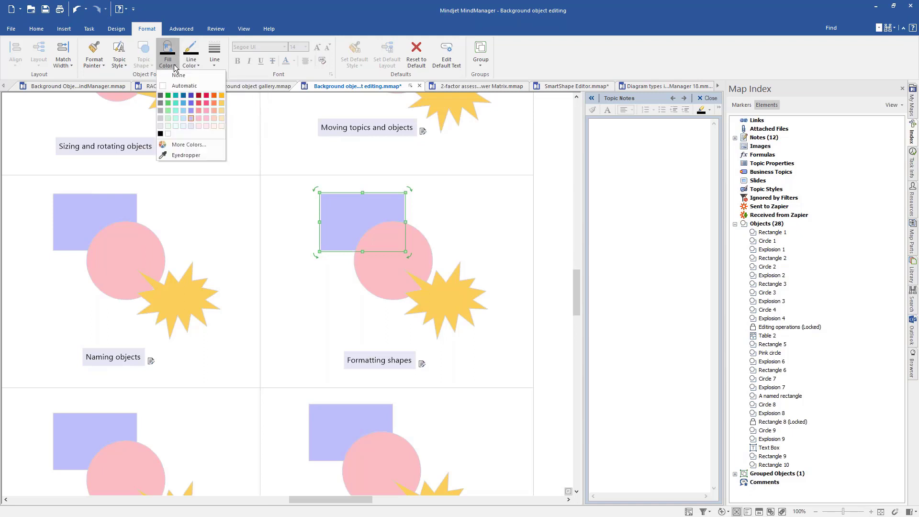
click(192, 102)
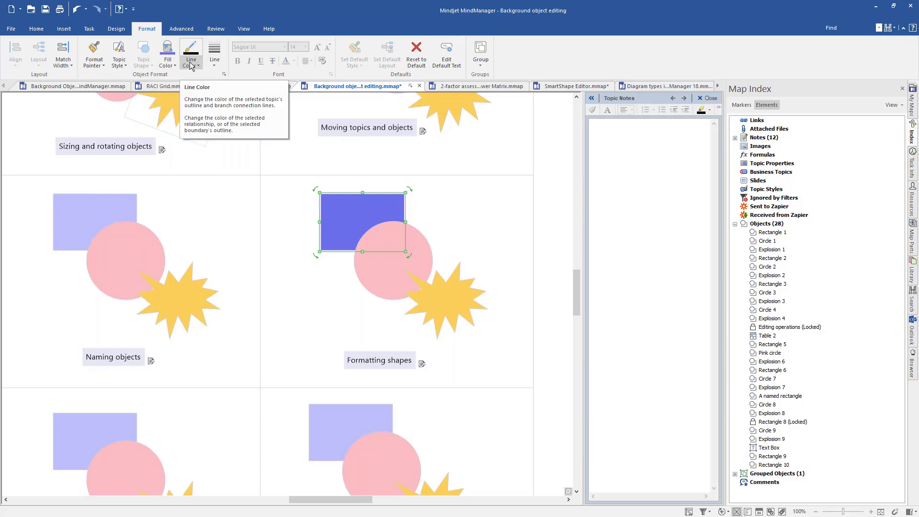
click(214, 65)
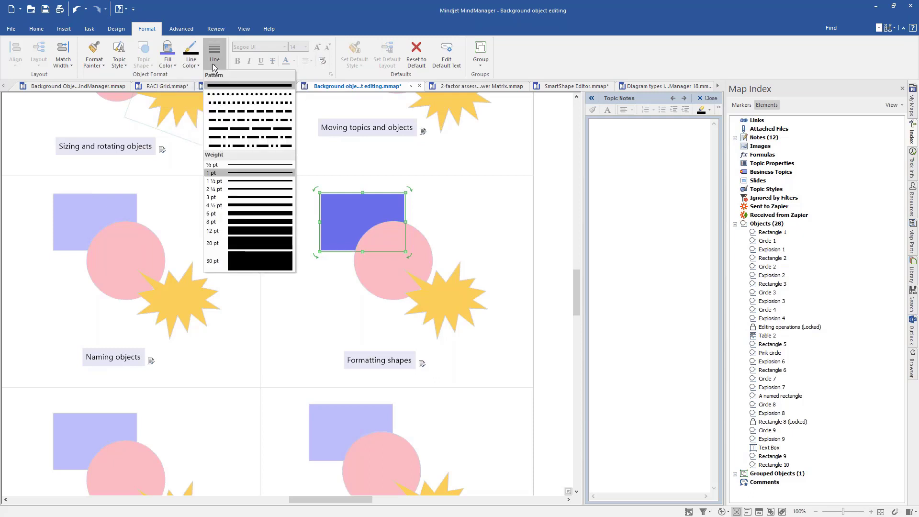
click(272, 221)
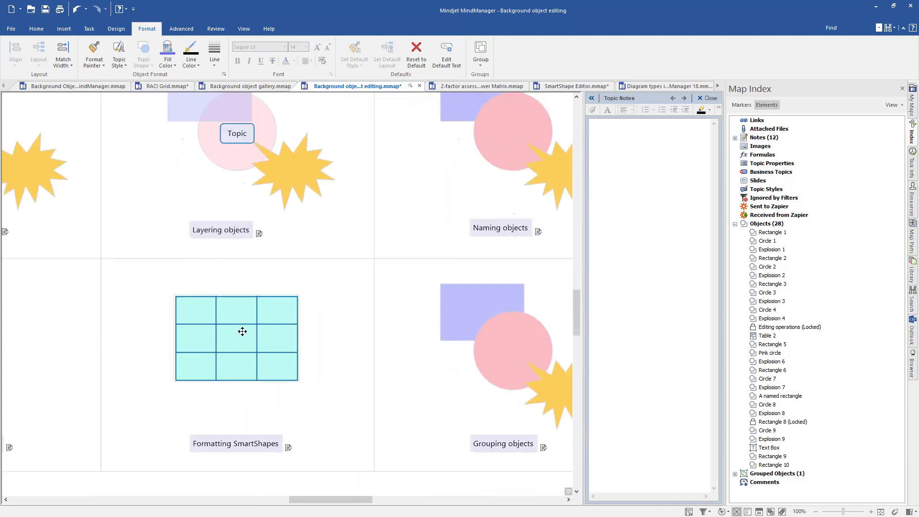
Step: Review the font settings of the text box in the "Formatting Text Boxes" cell and close them without changes
drag(49, 312, 261, 330)
click(204, 334)
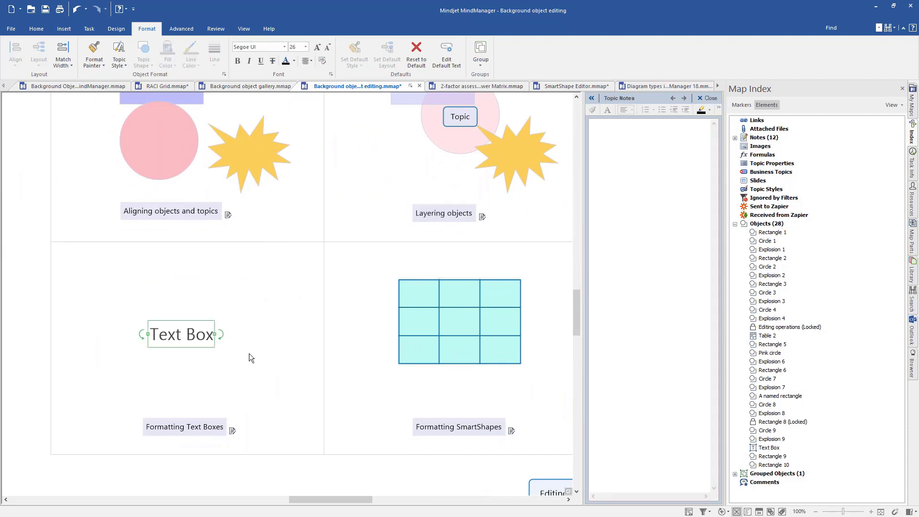
click(66, 29)
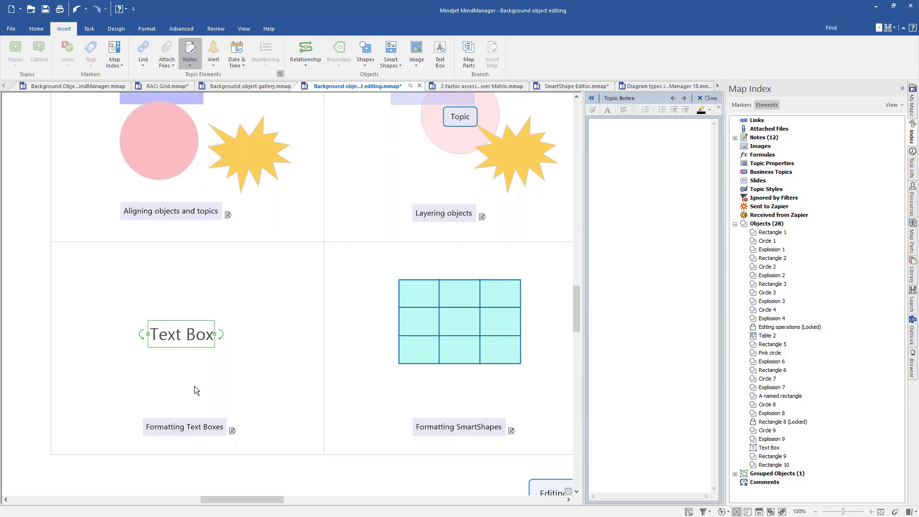
click(147, 29)
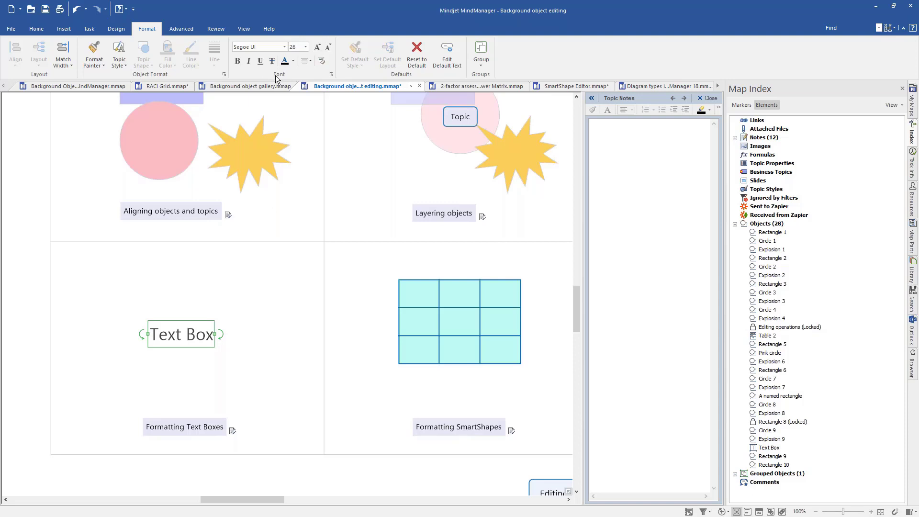
right_click(192, 334)
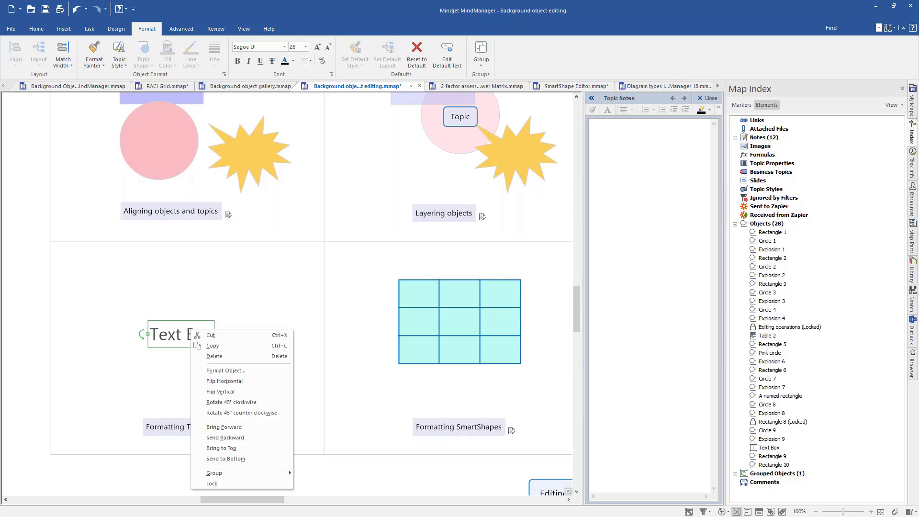
click(217, 370)
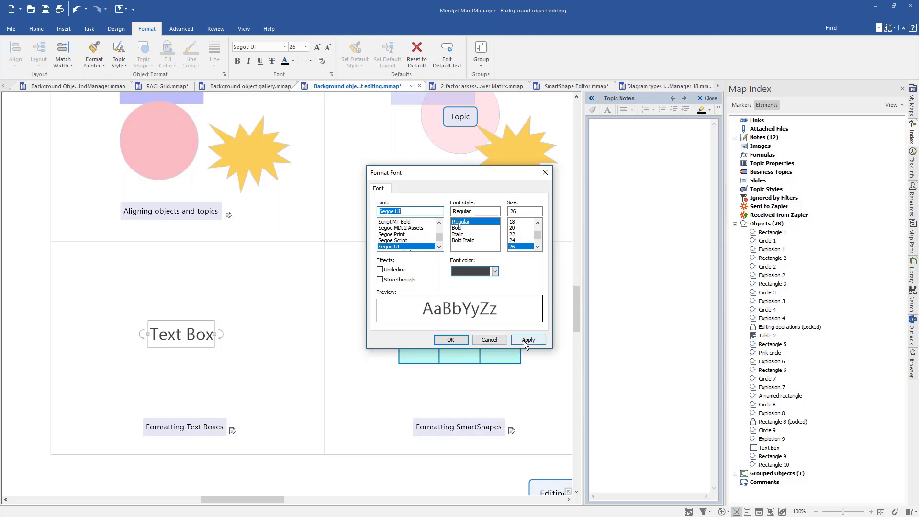
click(503, 343)
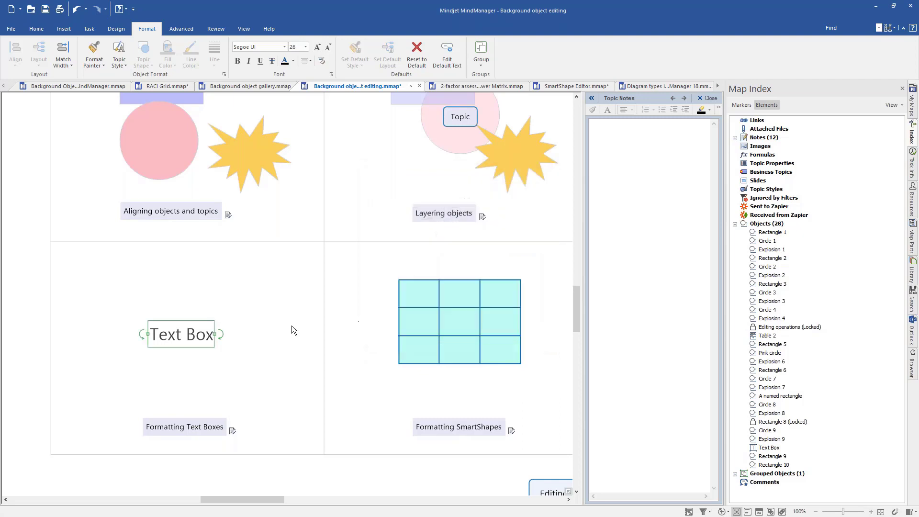
Step: Increase the font size of the text box in the "Formatting Text Boxes" cell to 36
click(318, 48)
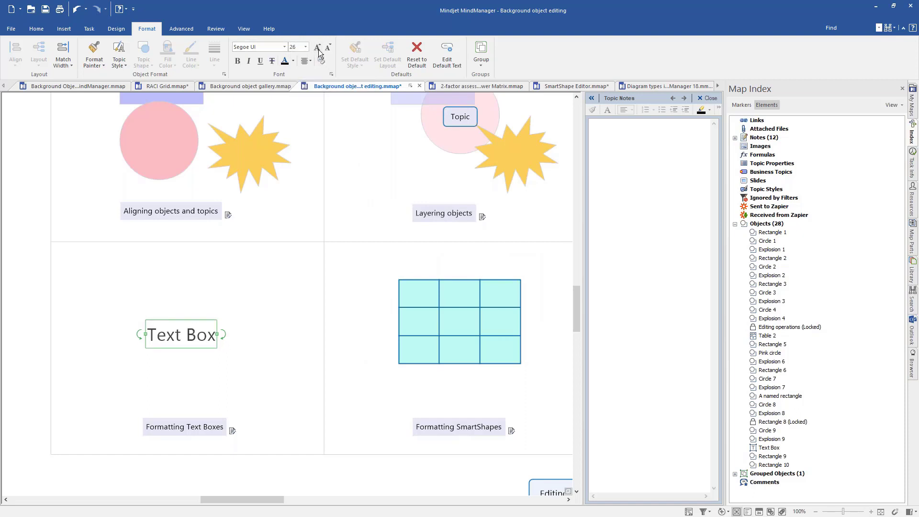
click(317, 48)
click(318, 49)
click(318, 49)
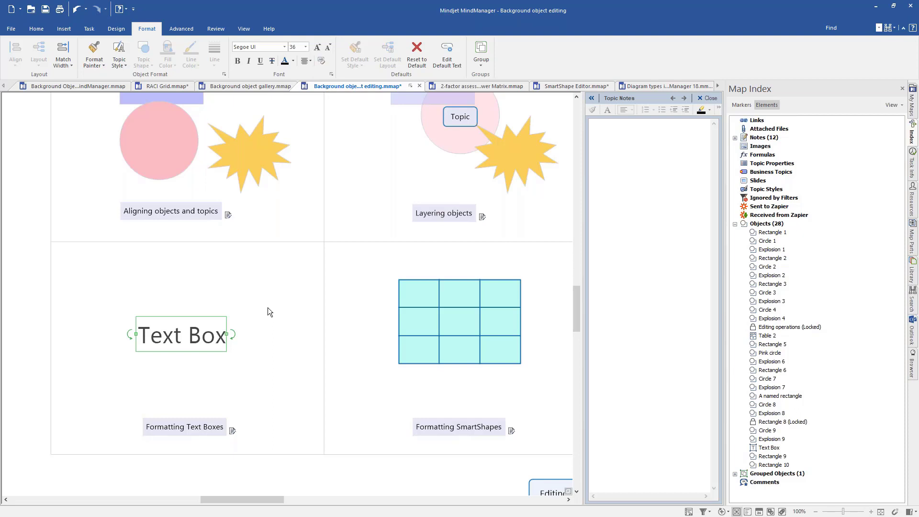
Step: Set the table in the "Formatting SmartShapes" cell to 5 columns and 5 rows through its object format settings
drag(268, 308, 232, 303)
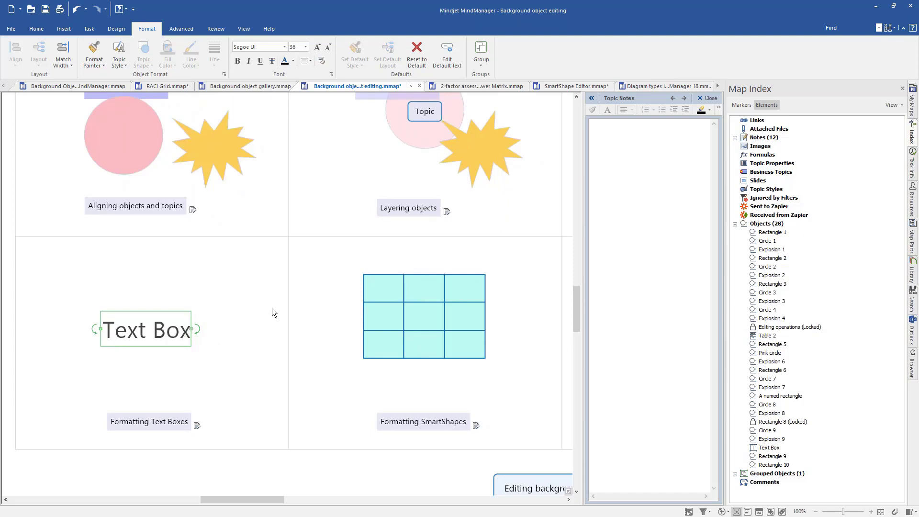
drag(266, 307, 200, 295)
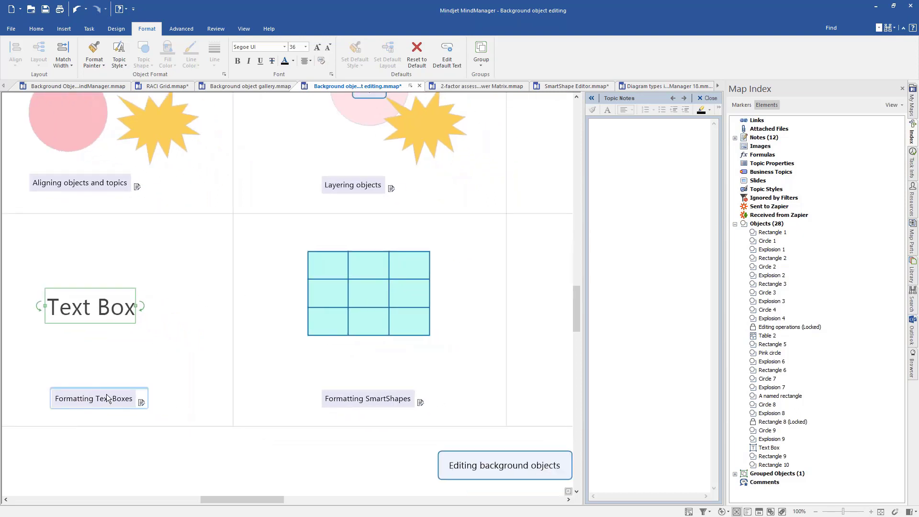
drag(464, 352, 388, 357)
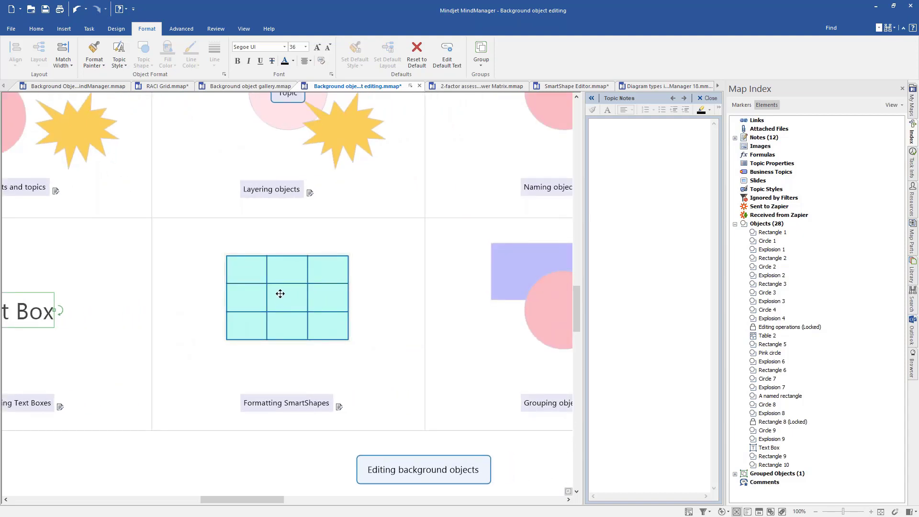
right_click(280, 294)
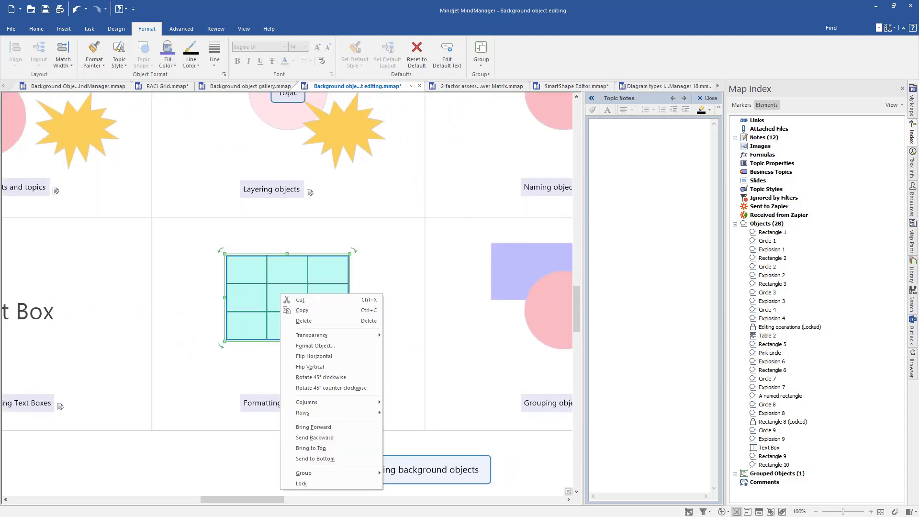
click(324, 346)
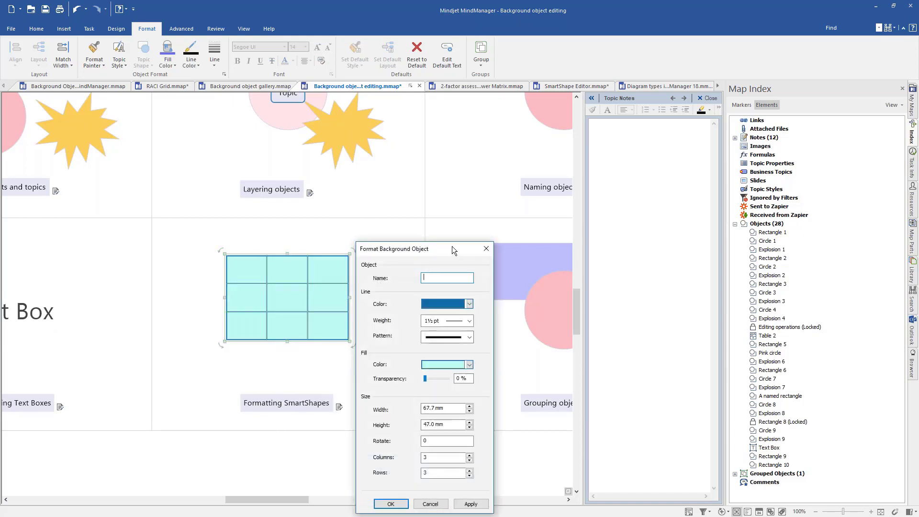
drag(452, 246, 444, 183)
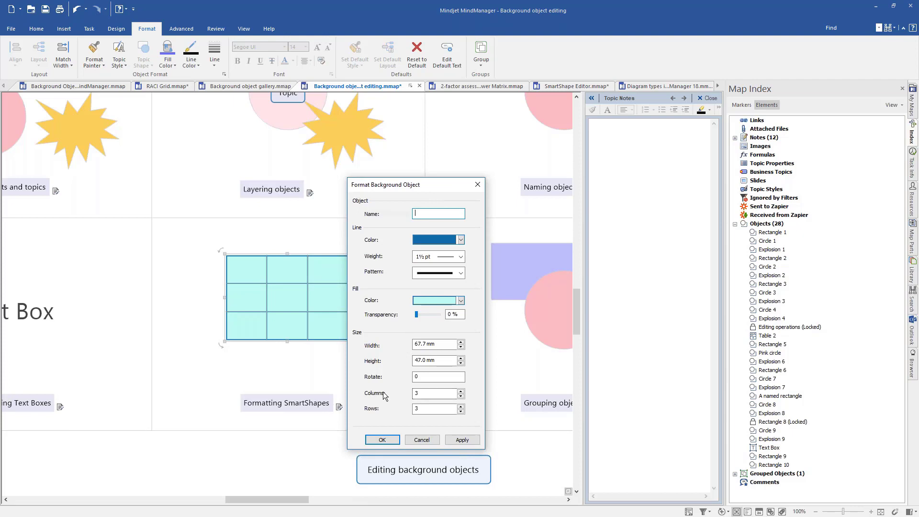
click(461, 391)
click(461, 406)
click(461, 406)
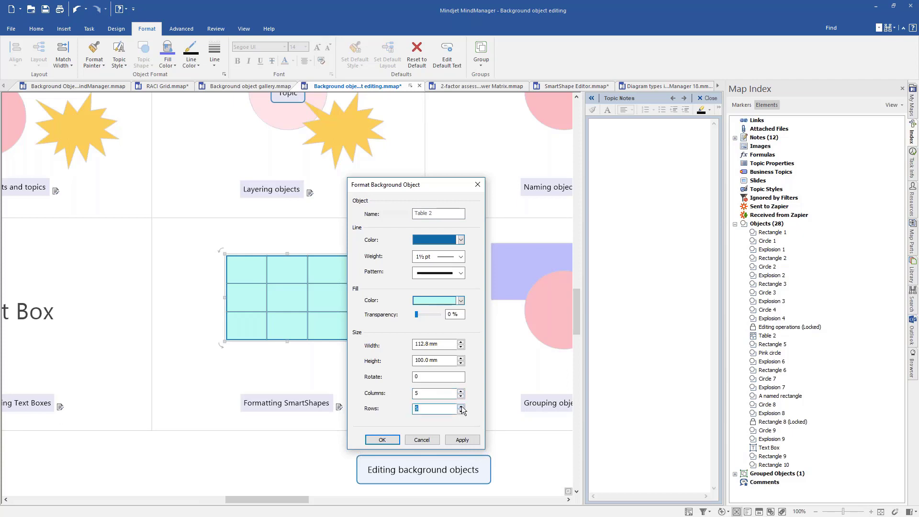
click(383, 441)
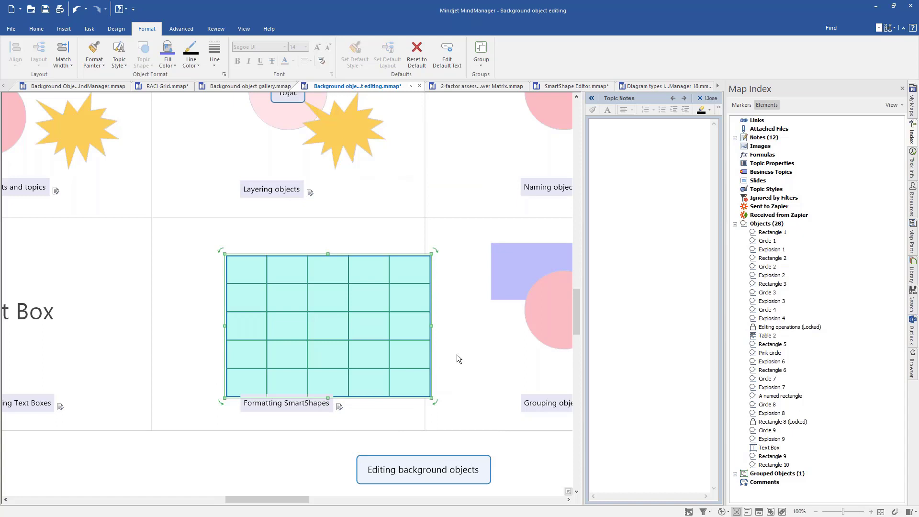
Step: Ungroup the rectangle, circle and explosion in the "Grouping objects" cell and clear the selection
drag(457, 358, 179, 332)
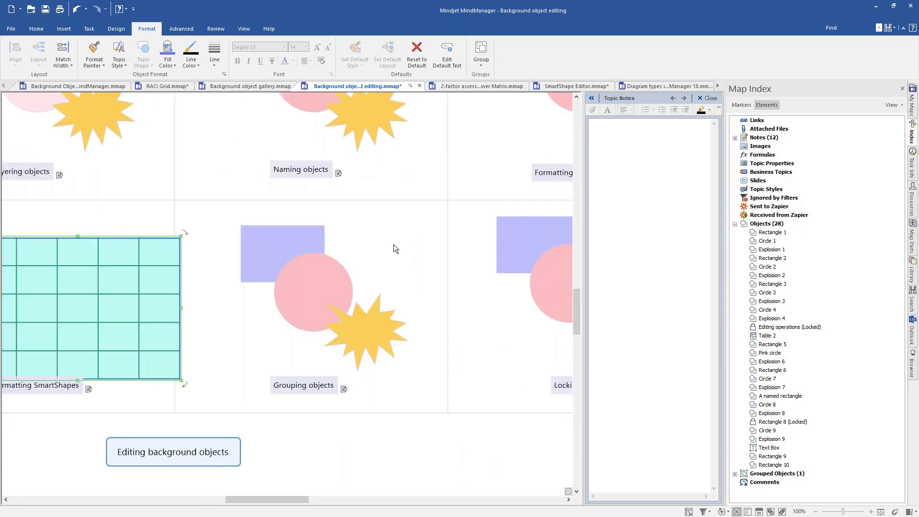
click(267, 237)
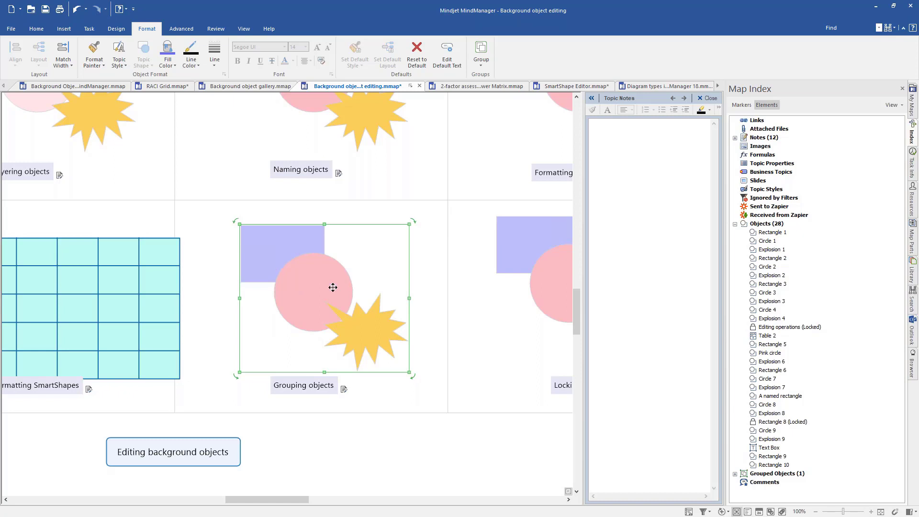
right_click(376, 372)
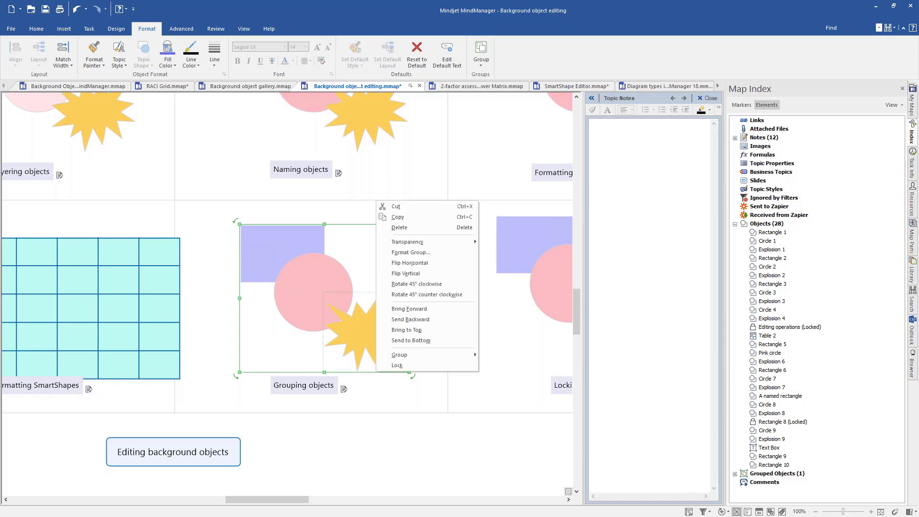
mouse_move(432, 354)
click(508, 367)
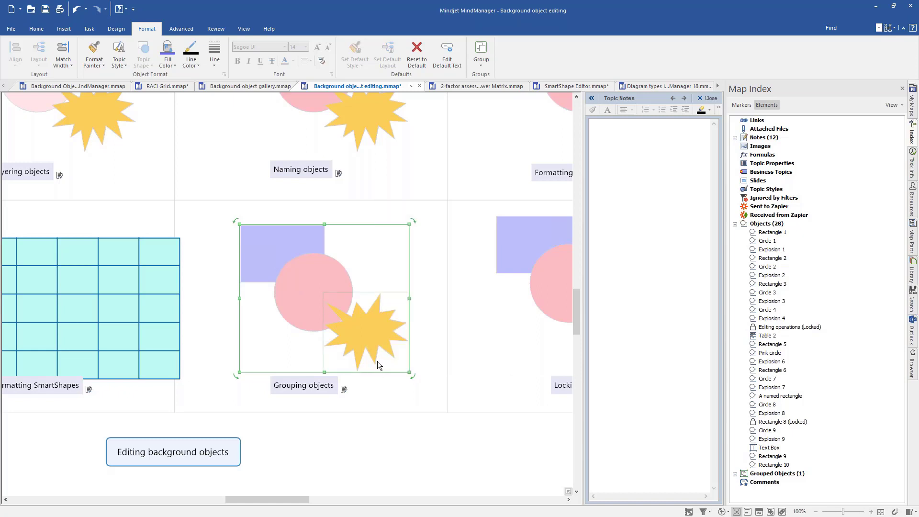
click(410, 390)
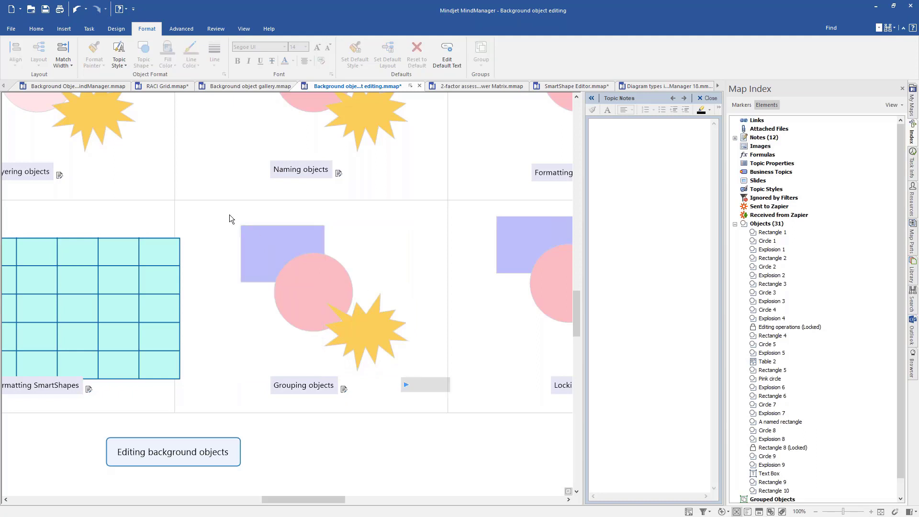
Step: Select the rectangle, circle and explosion in the "Grouping objects" cell together and group them
drag(228, 210, 422, 375)
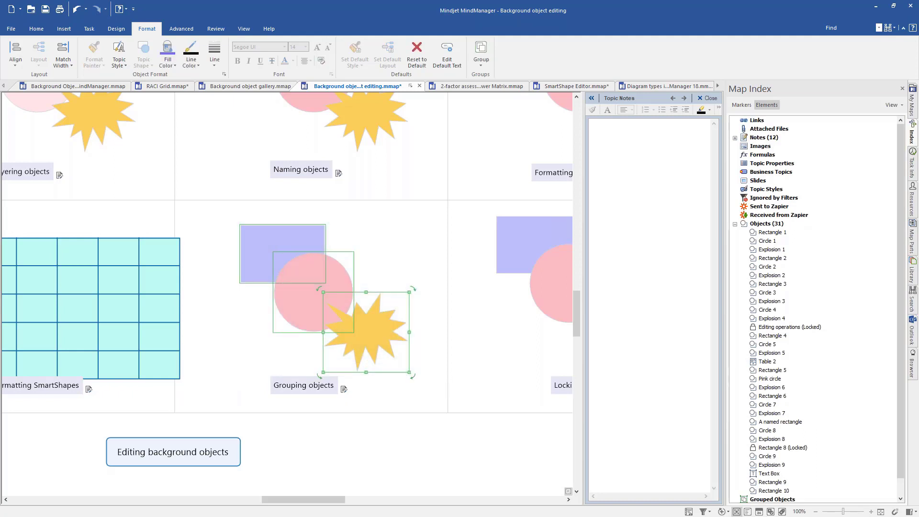
right_click(374, 341)
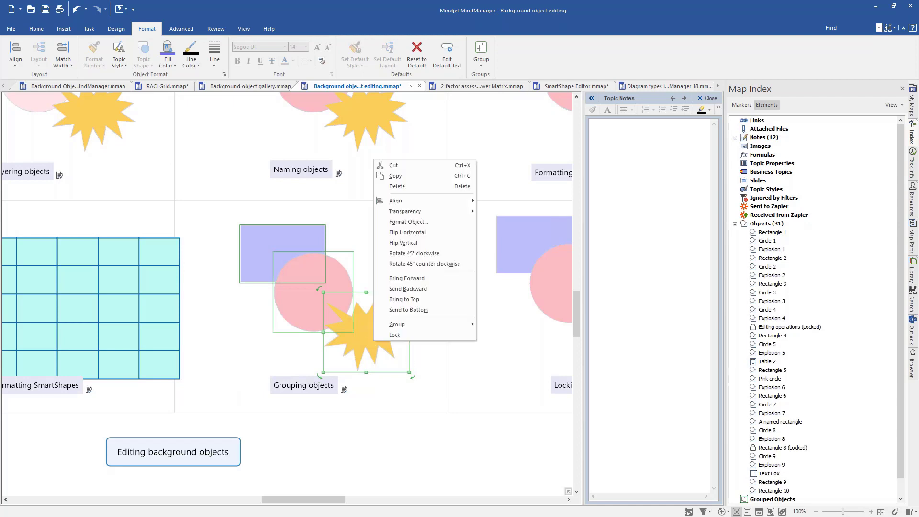
mouse_move(400, 327)
click(501, 325)
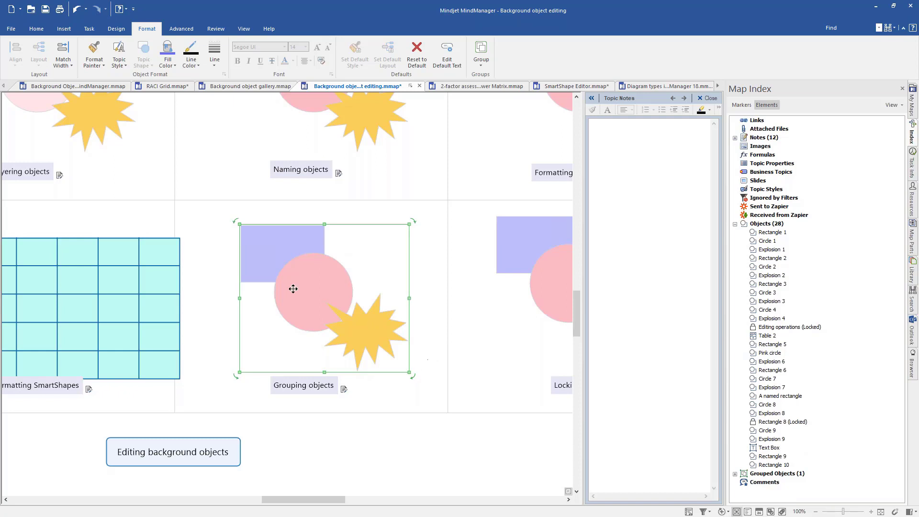
Step: Review the grouping options for the grouped shapes, then expand the grouped objects list in the Map Index
right_click(378, 367)
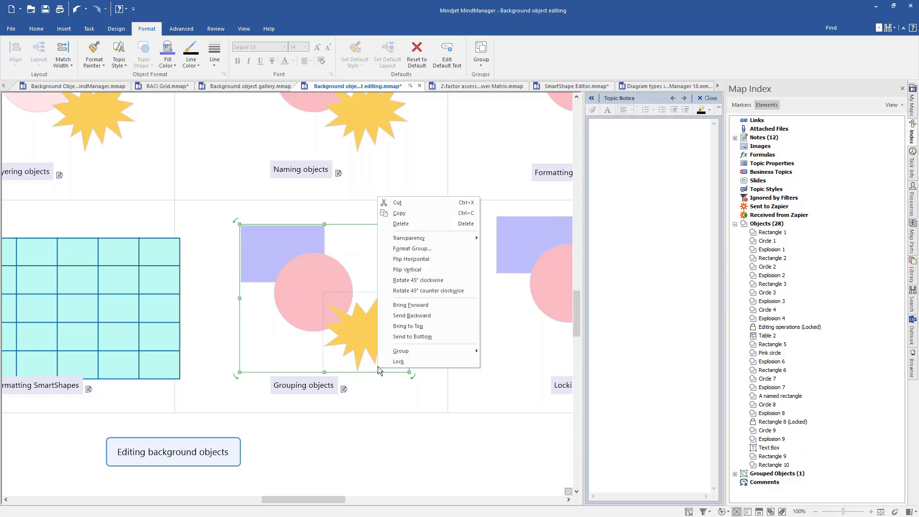
mouse_move(392, 356)
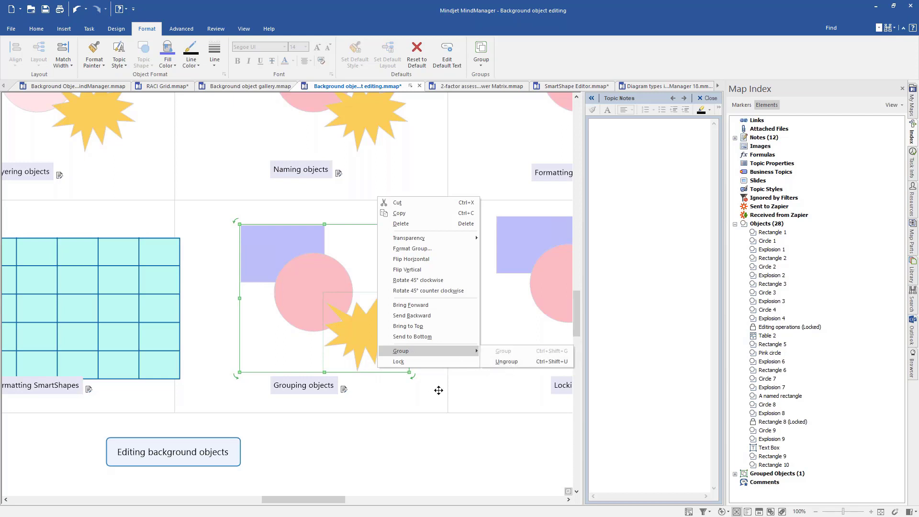
key(Escape)
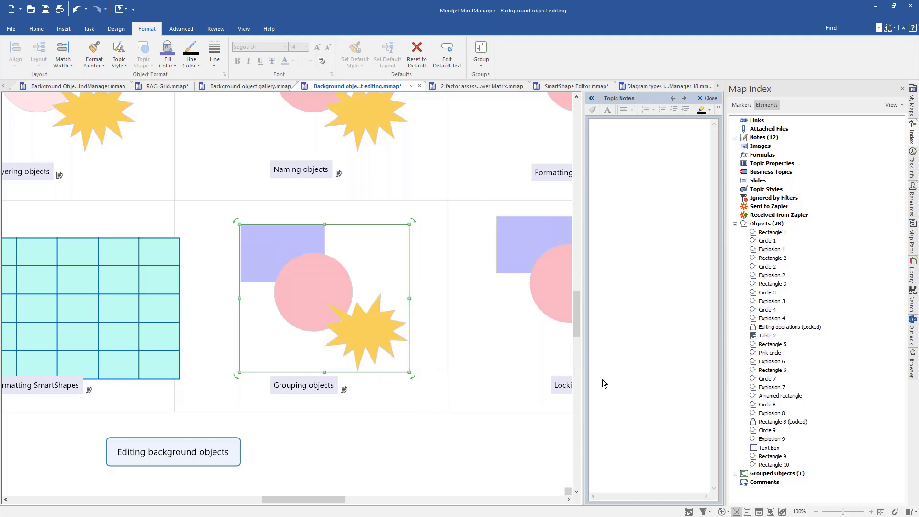
key(Escape)
click(735, 474)
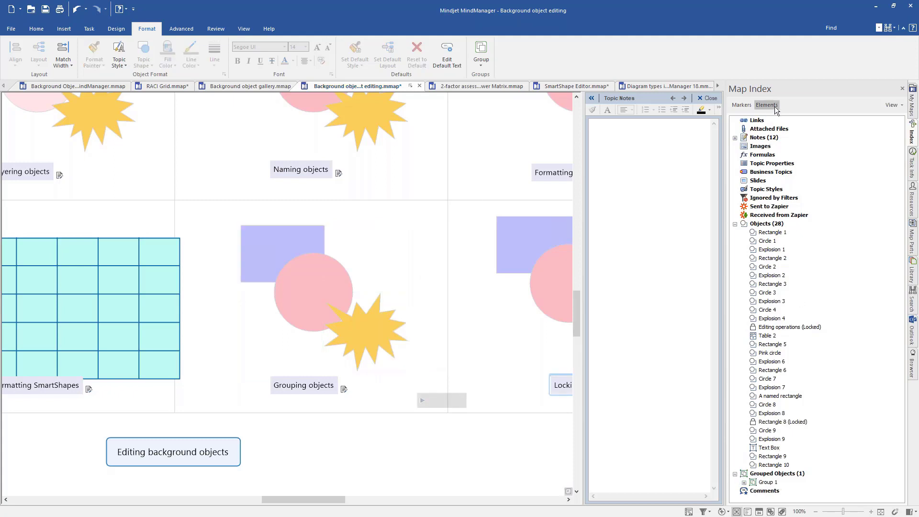
Step: Rotate the circle in the "Locking objects" cell by 45 degrees, rotate it back and clear the selection
click(508, 351)
drag(505, 355, 303, 353)
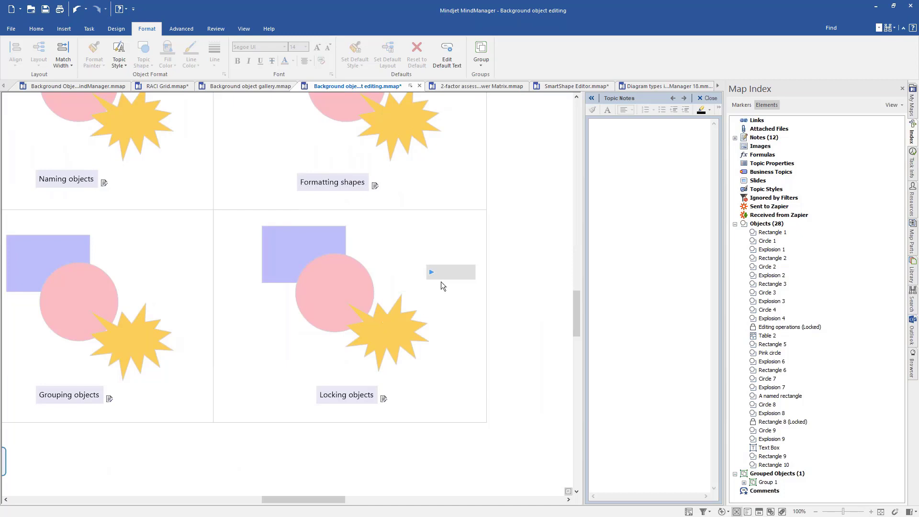
click(387, 342)
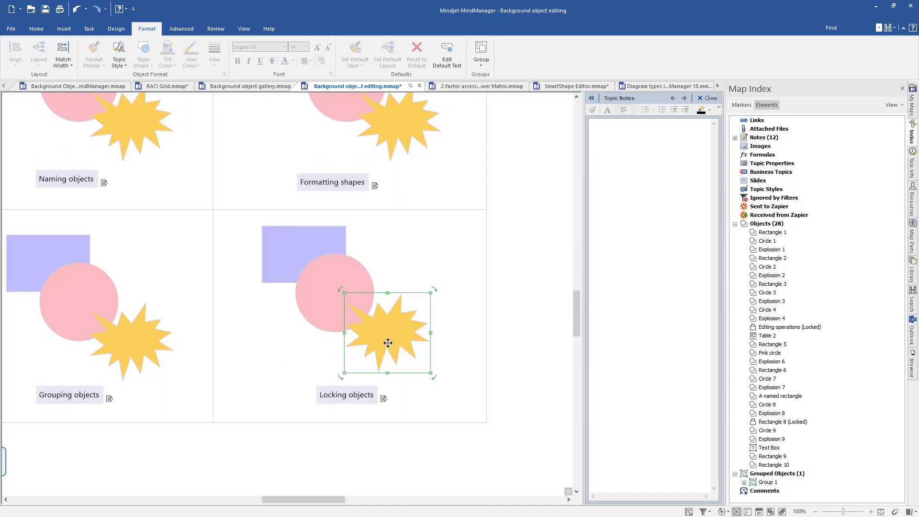
click(320, 286)
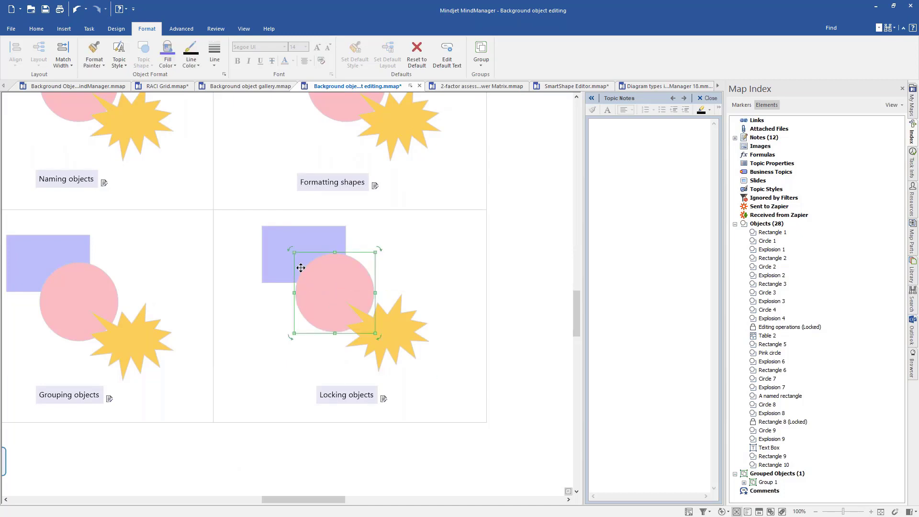
click(285, 248)
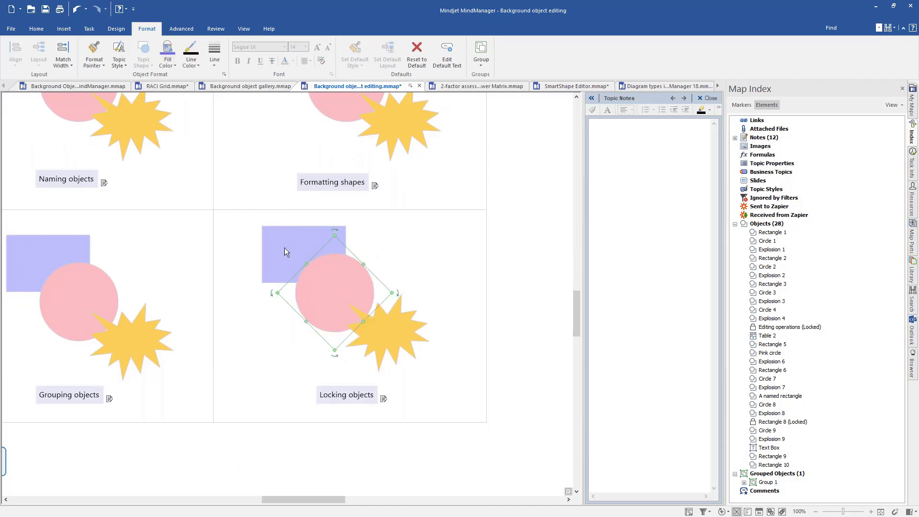
click(272, 294)
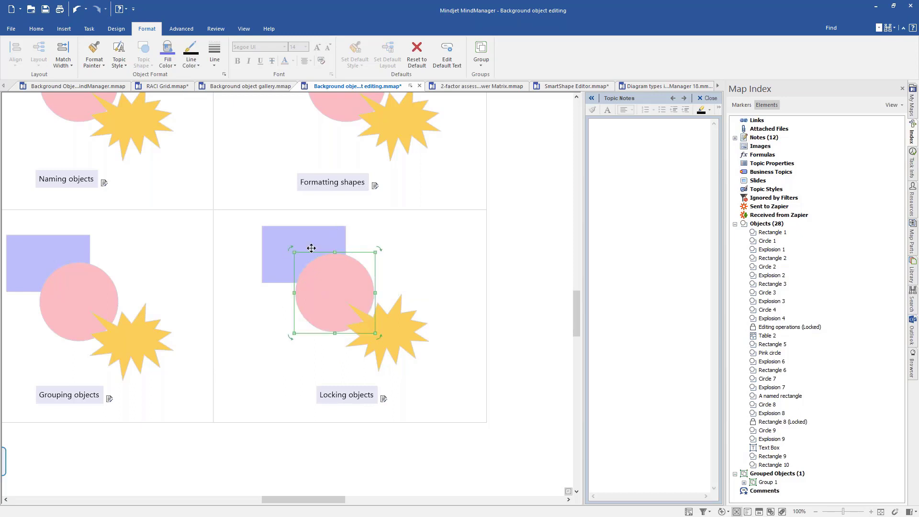
click(425, 254)
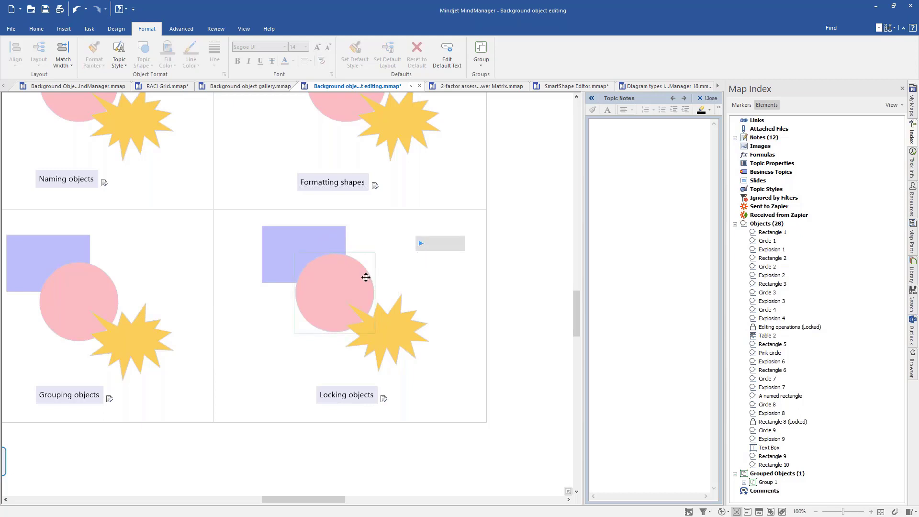
click(366, 260)
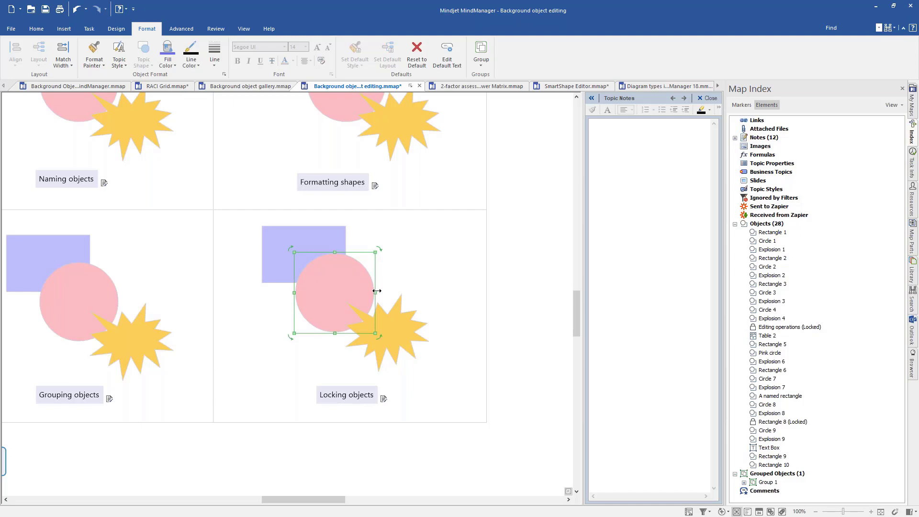
click(435, 276)
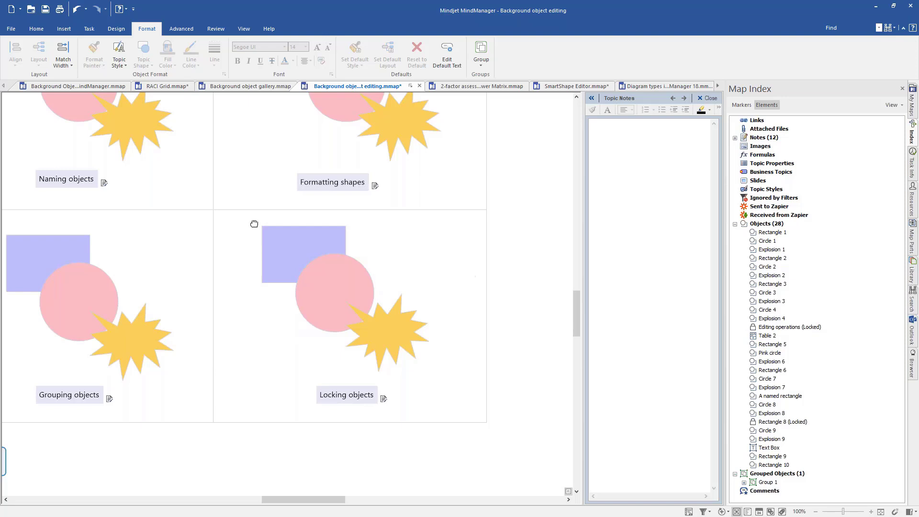
Step: Select the circle and explosion in the "Locking objects" cell together and lock them
drag(257, 231, 462, 389)
right_click(414, 377)
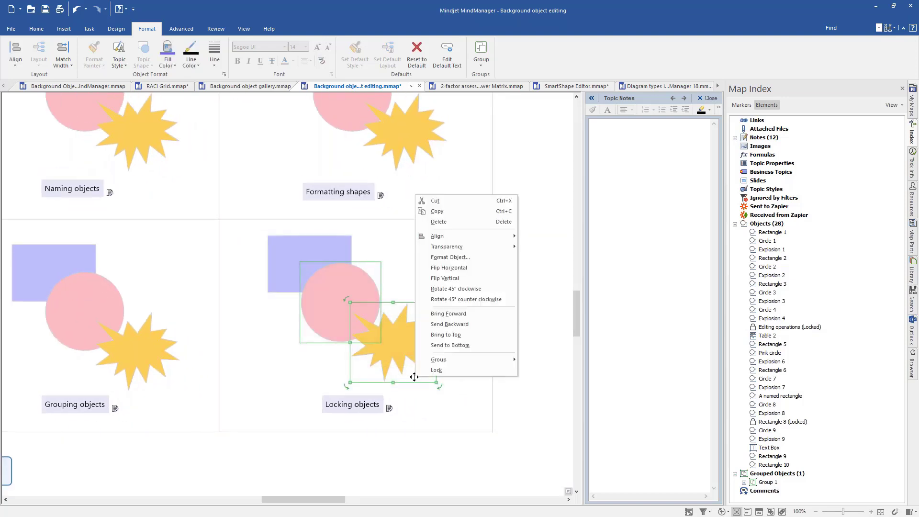
click(432, 371)
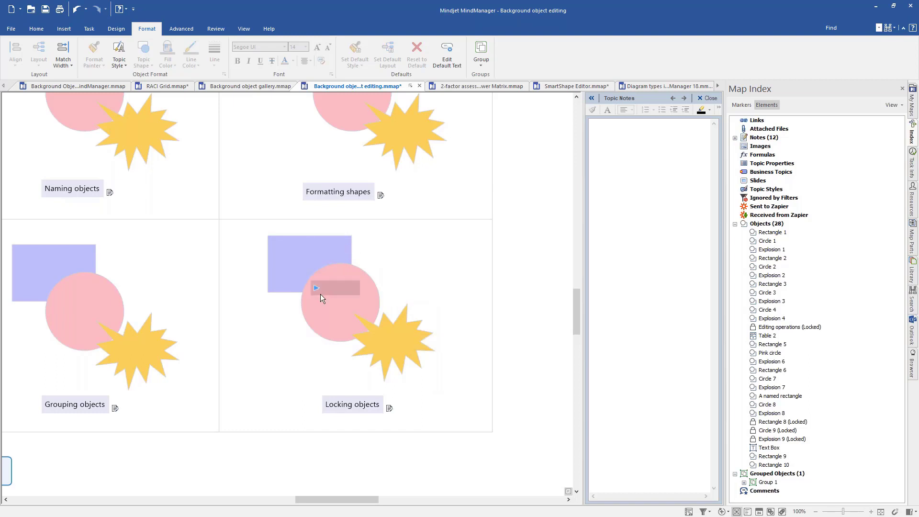
Step: Add a floating topic reading "sdfsfsd" over the locked circle in the "Locking objects" cell
click(320, 294)
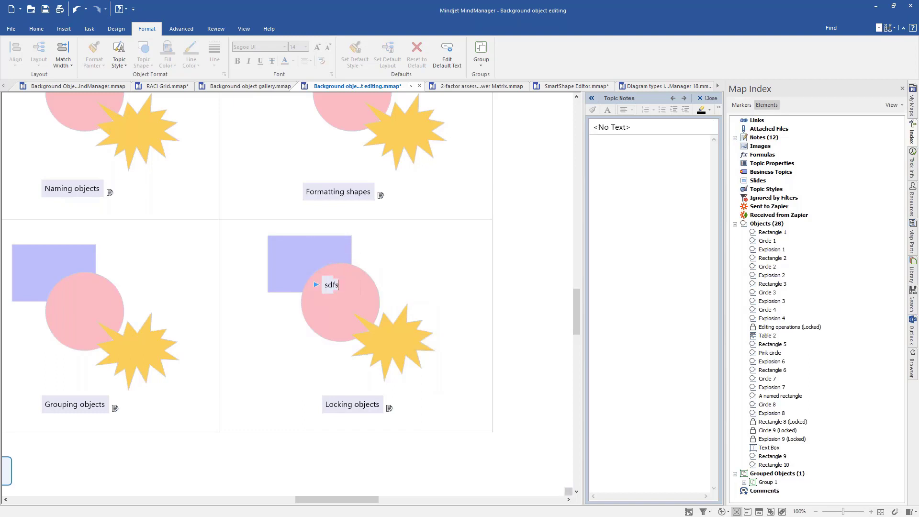
text(sdfsfsd)
key(Escape)
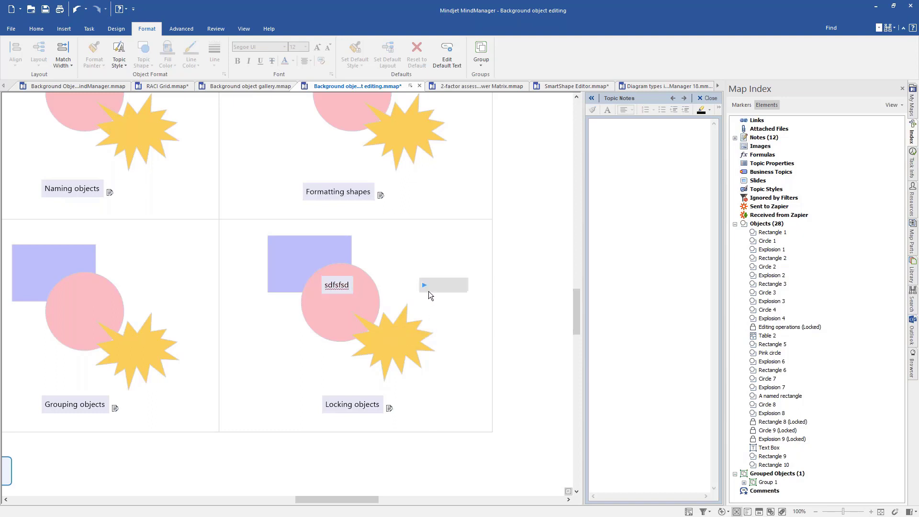
Step: Read the "Locking objects" notes and review the unlock options for a locked object in the Map Index and for the map background
click(380, 406)
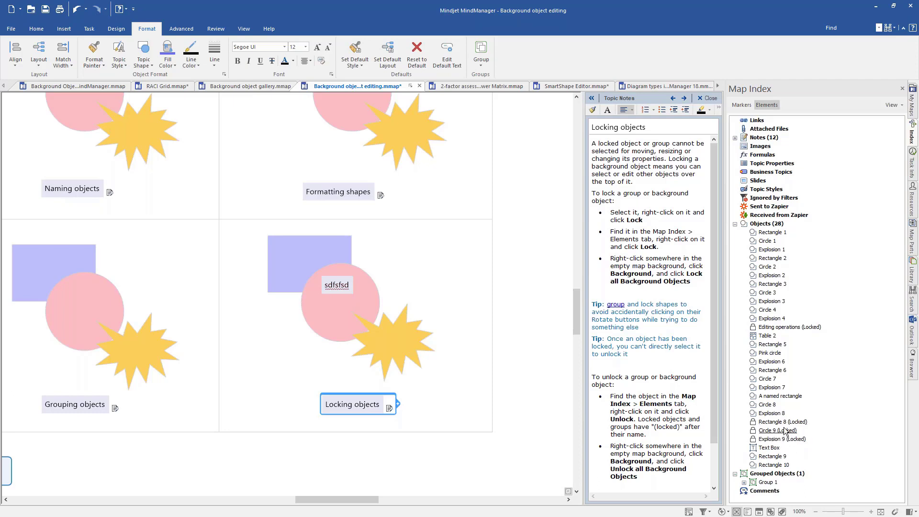
right_click(786, 425)
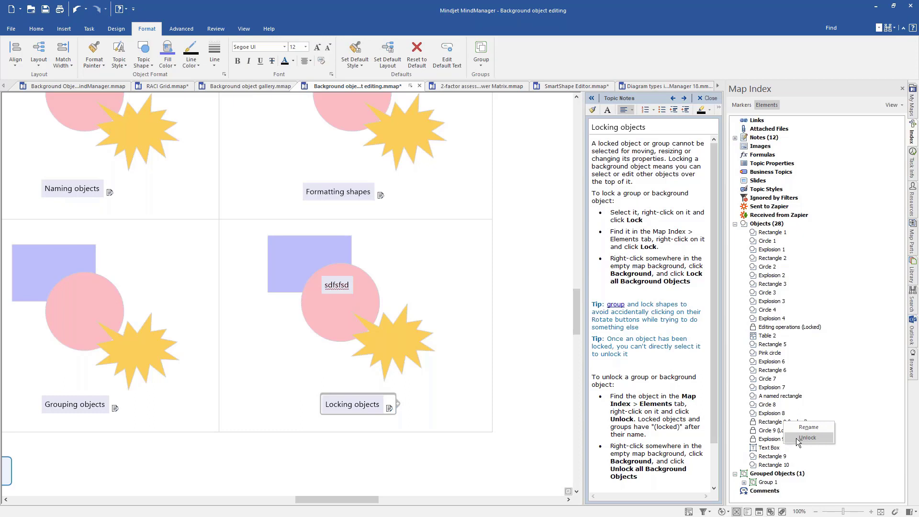
click(528, 439)
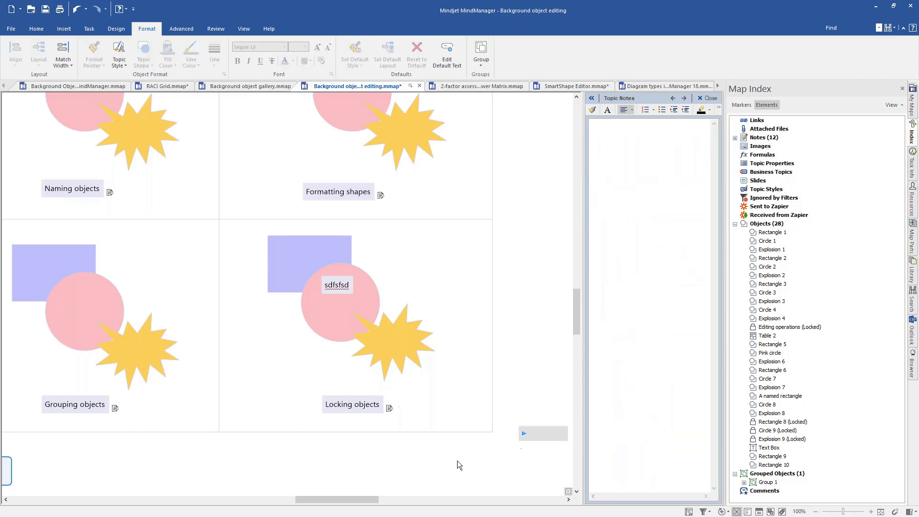
right_click(456, 461)
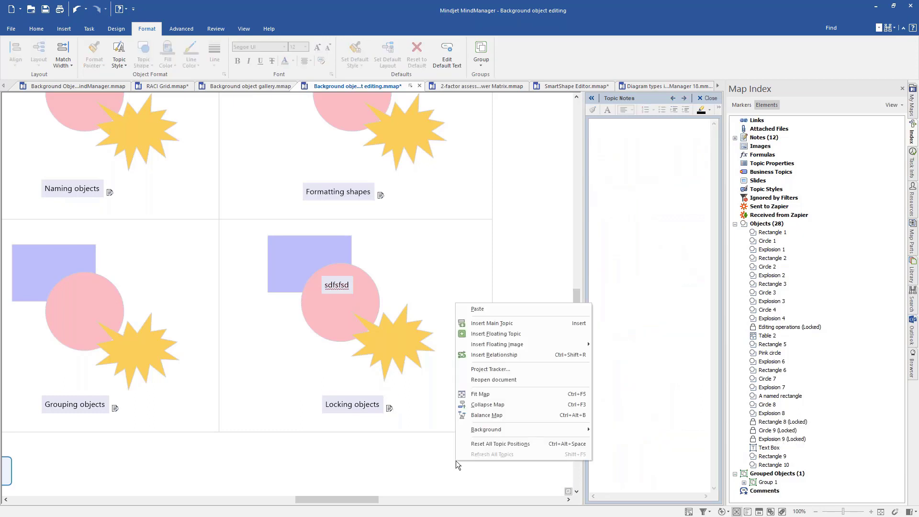
mouse_move(489, 427)
mouse_move(591, 431)
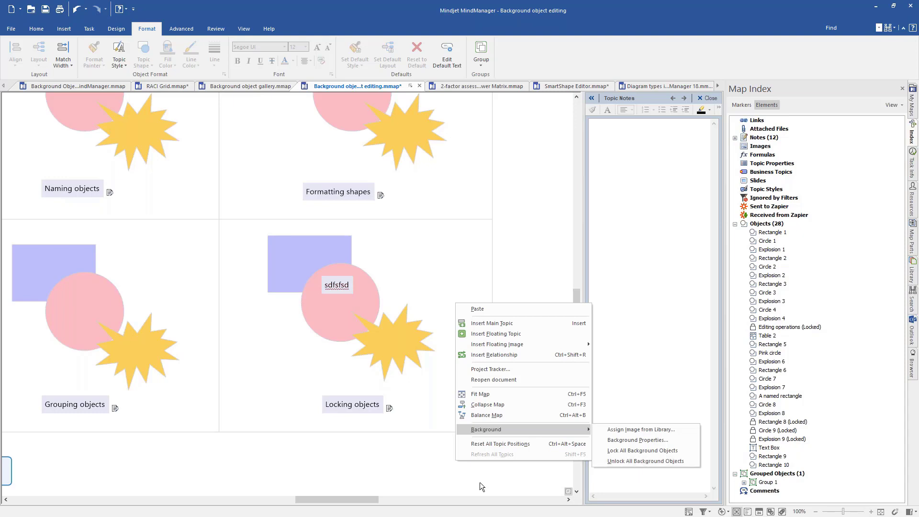
click(435, 470)
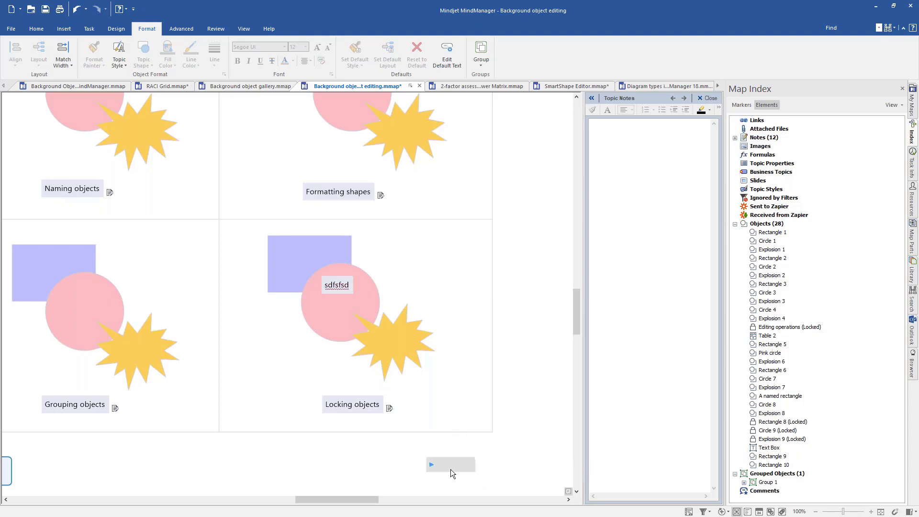
Step: Return to the Background Objects in MindManager map and expand the "Spell checking" topic with its subtopics
click(94, 85)
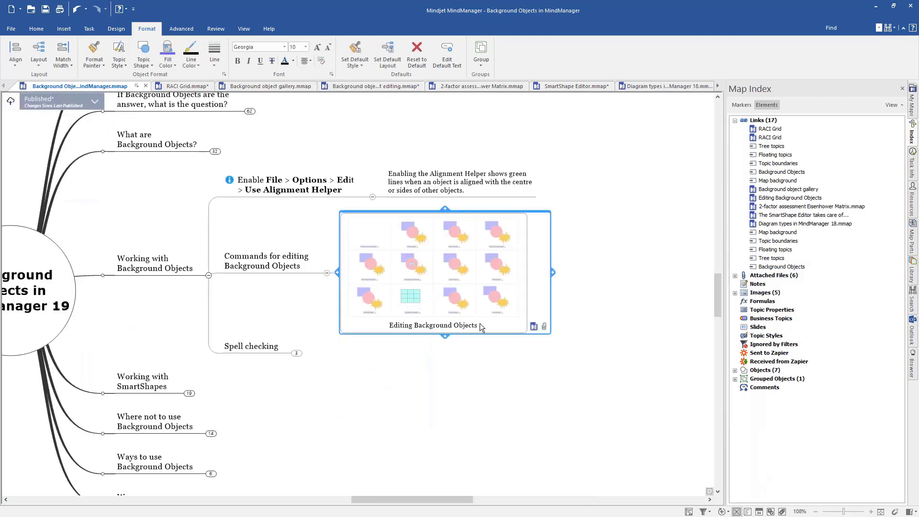
click(296, 354)
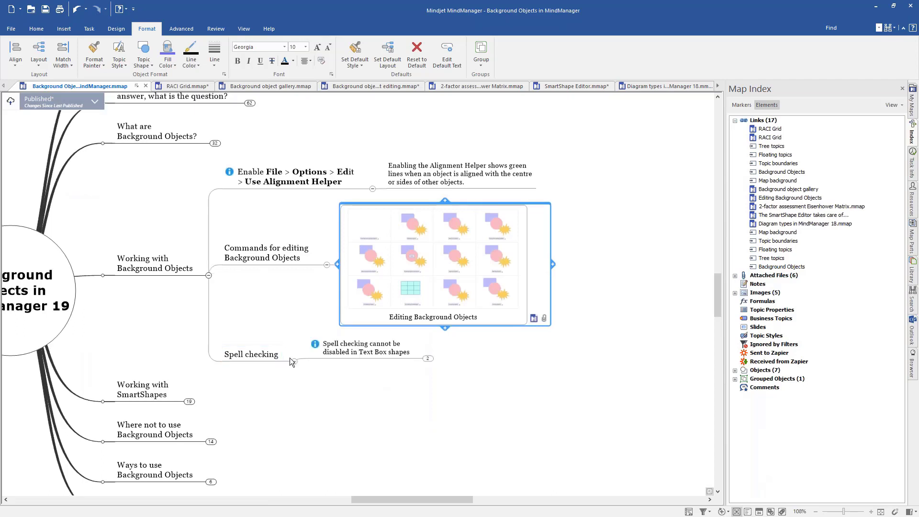
click(427, 359)
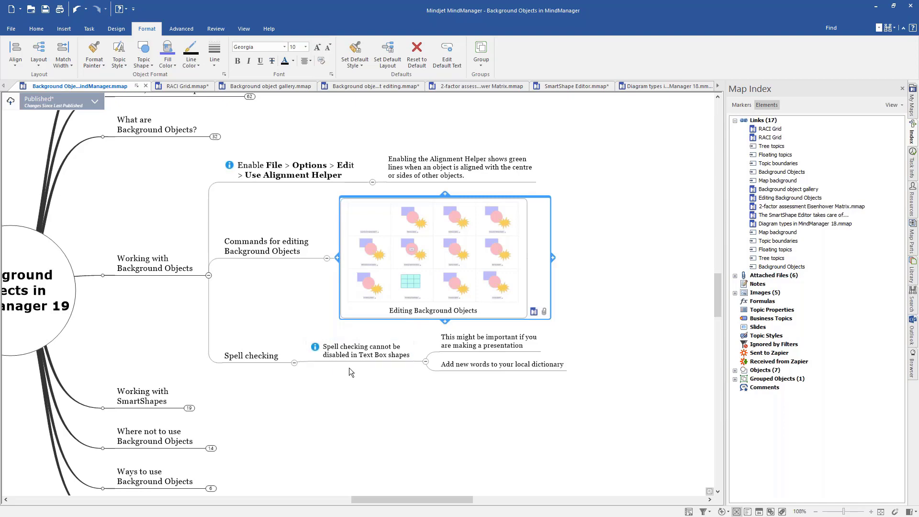
Step: Expand "Working with SmartShapes" and its "Mixing Background Objects and Floating Topics" branch, including the subtopics on what SmartShapes hold
click(158, 398)
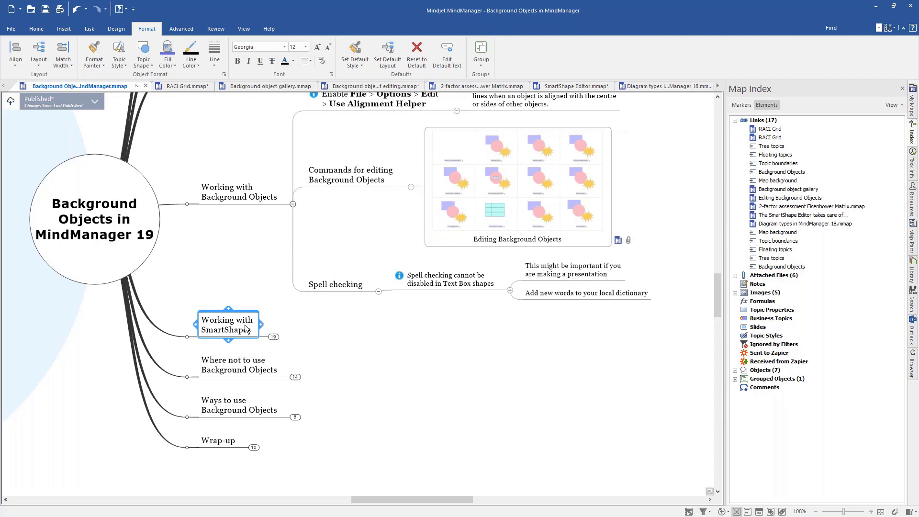
key(F3)
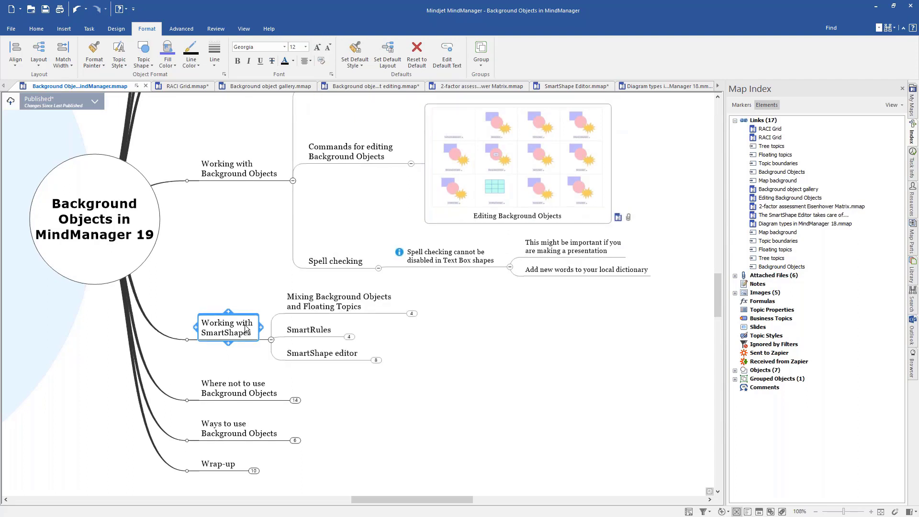
click(330, 309)
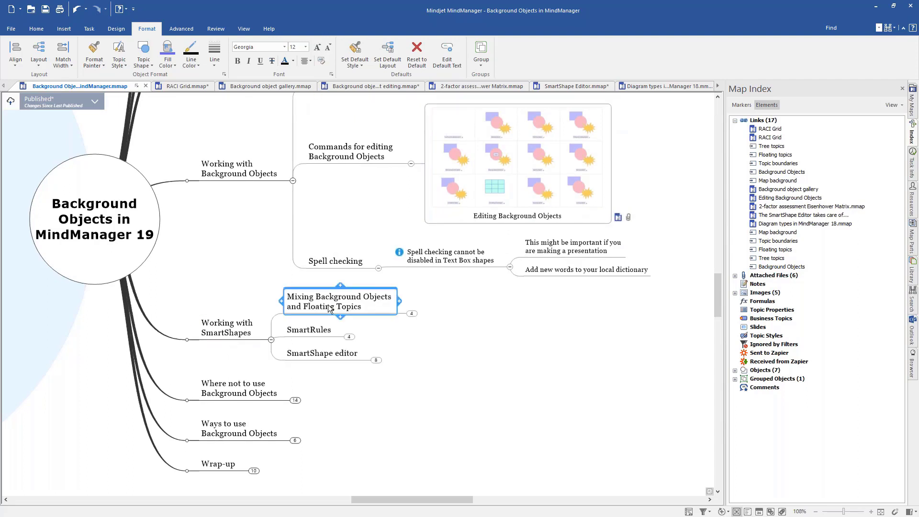
key(F3)
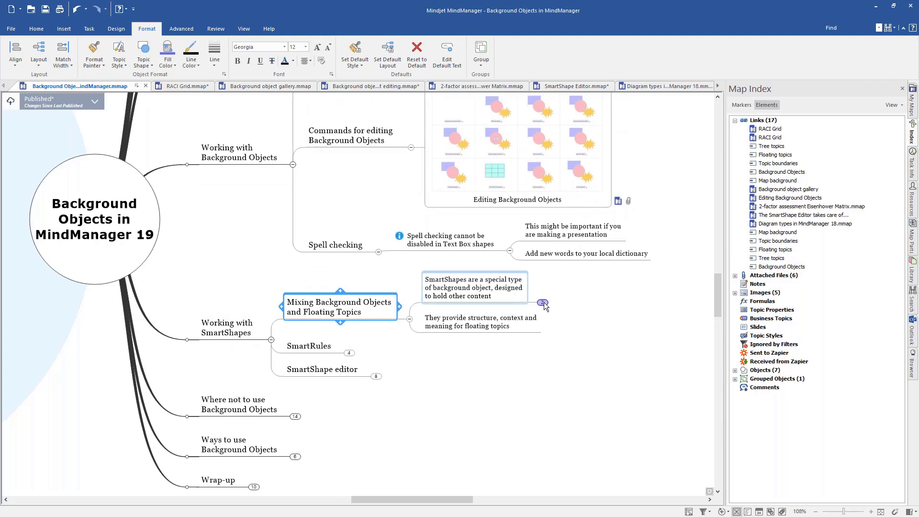
click(544, 302)
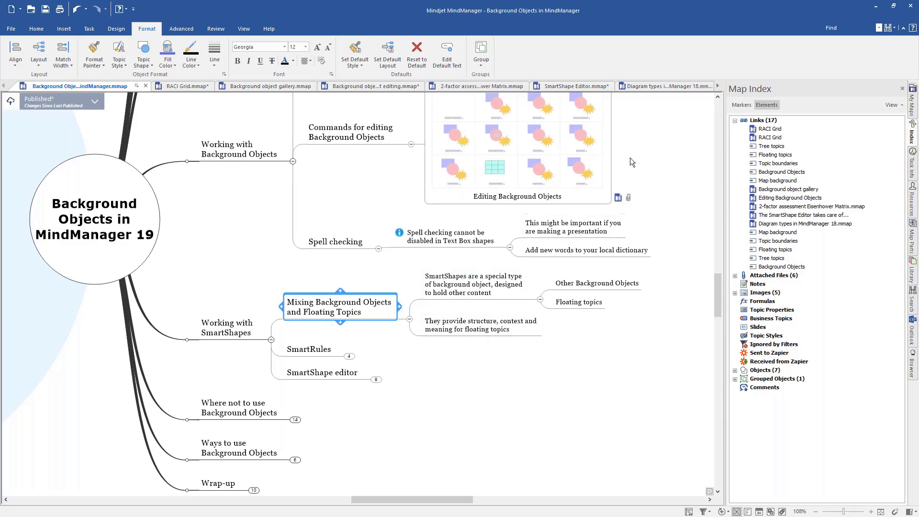
drag(645, 153, 651, 209)
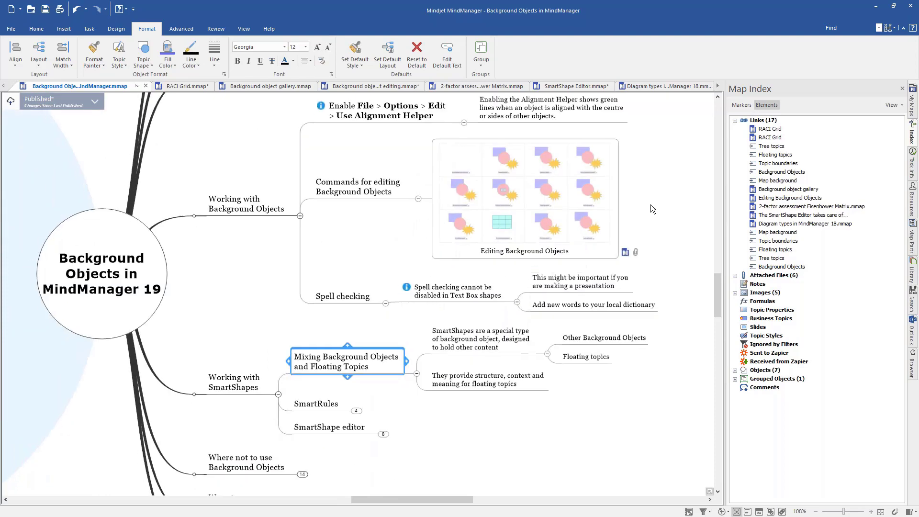
Step: Expand the "SmartRules" topic and its explanation, and open the linked 2-factor assessment Eisenhower Matrix map
click(356, 411)
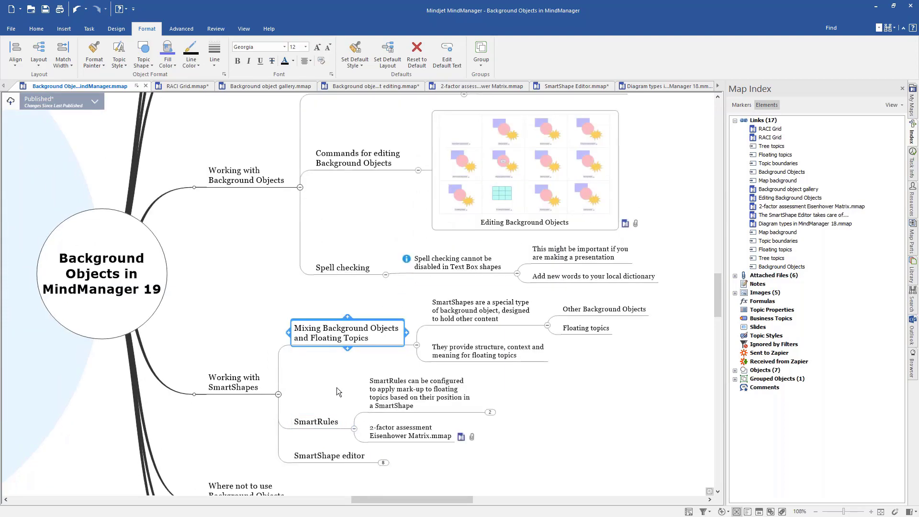
drag(338, 389, 320, 323)
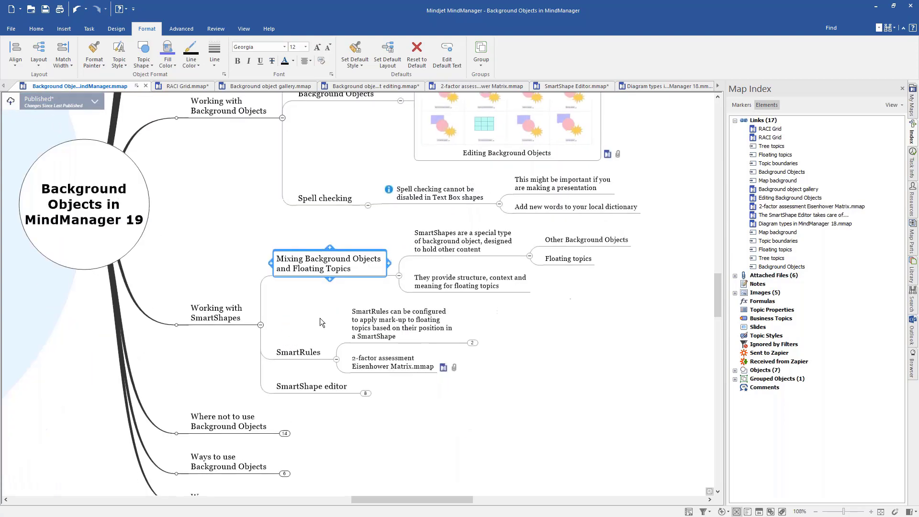
click(472, 344)
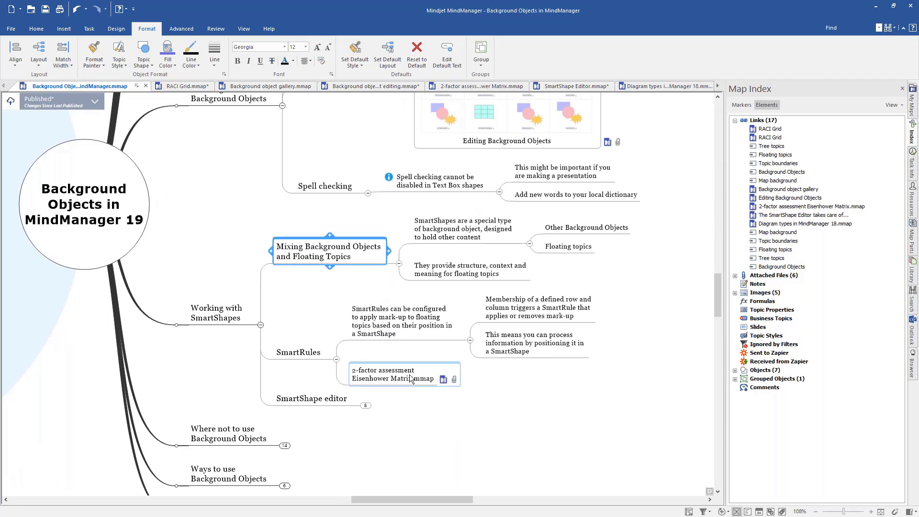
click(443, 379)
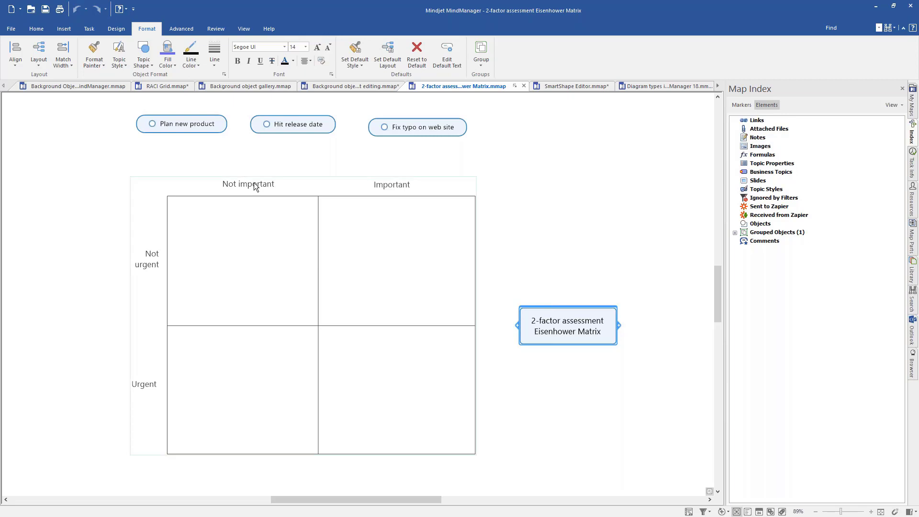
Step: Place "Plan new product" in the not urgent, not important cell, "Fix typo on web site" in not urgent, important, and "Hit release date" in urgent, important
click(186, 123)
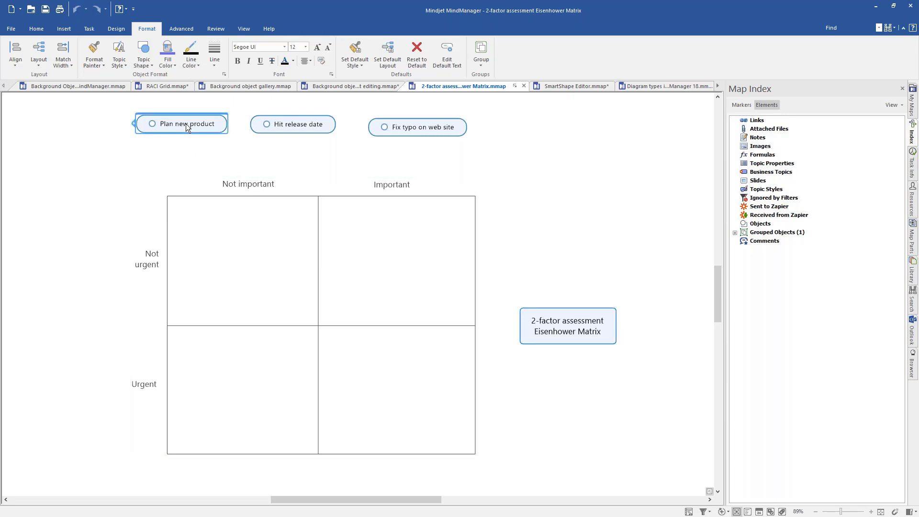
drag(186, 123, 249, 257)
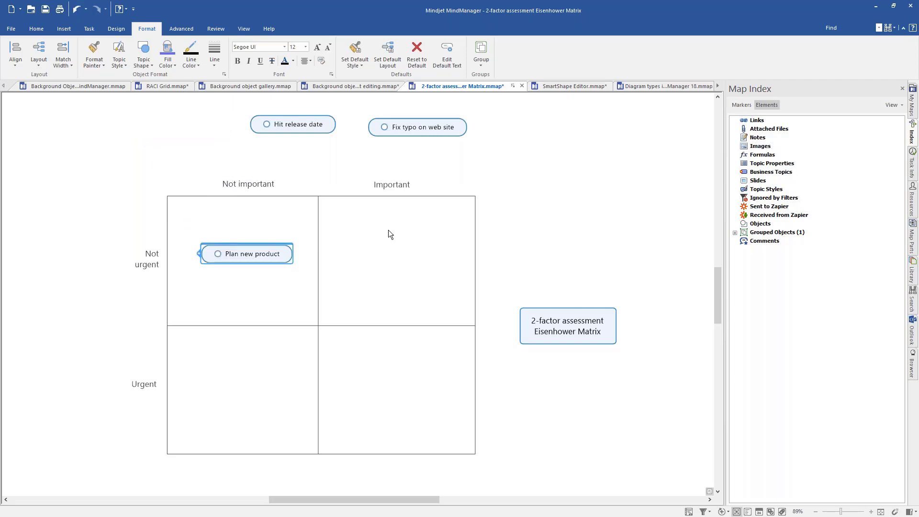
drag(410, 126, 411, 253)
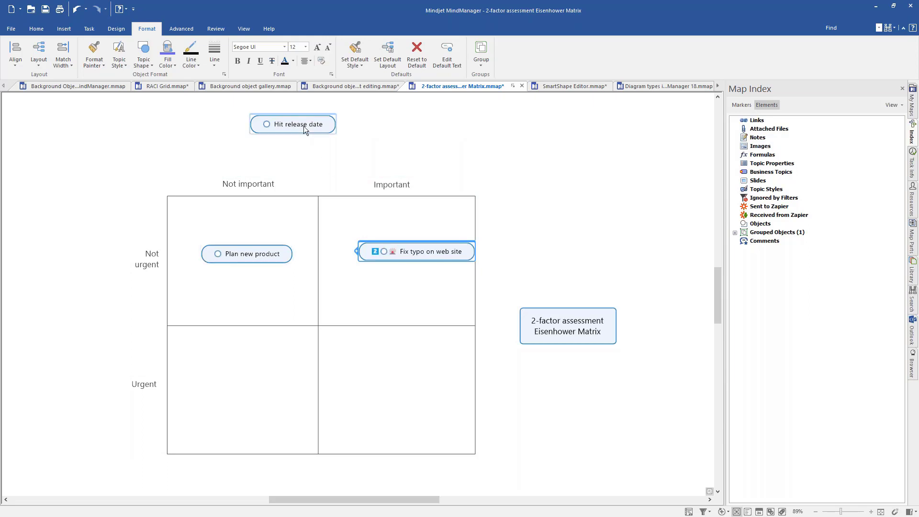
drag(303, 126, 394, 388)
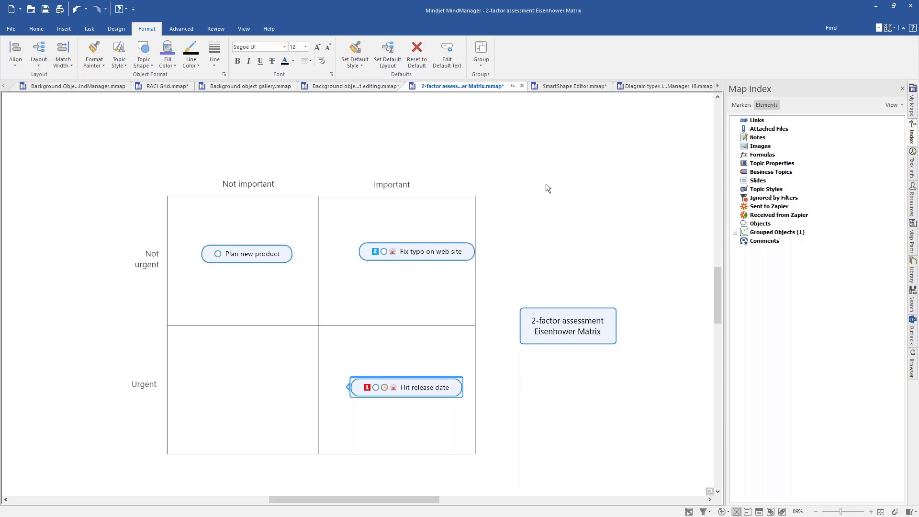
Step: Return to the Background Objects in MindManager map, expand the "SmartShape editor" topic and open its linked SmartShape Editor map
click(77, 84)
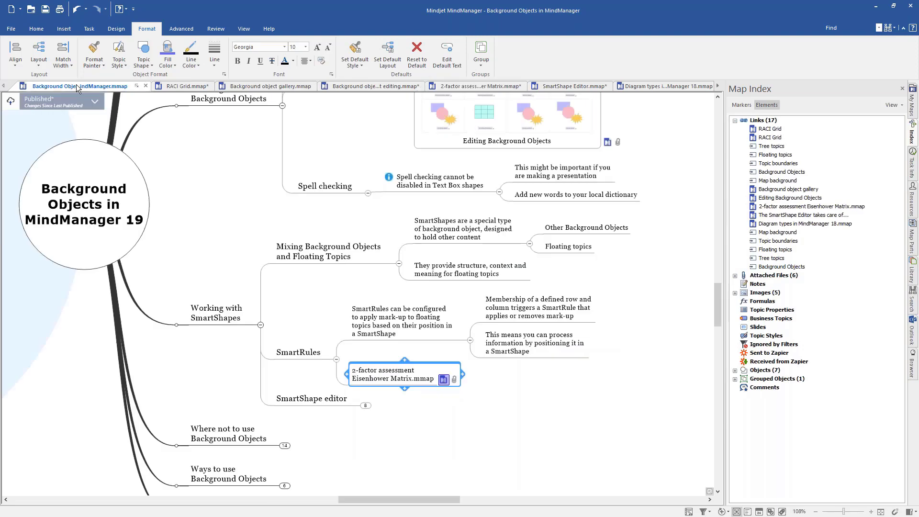
click(365, 406)
drag(568, 392, 477, 338)
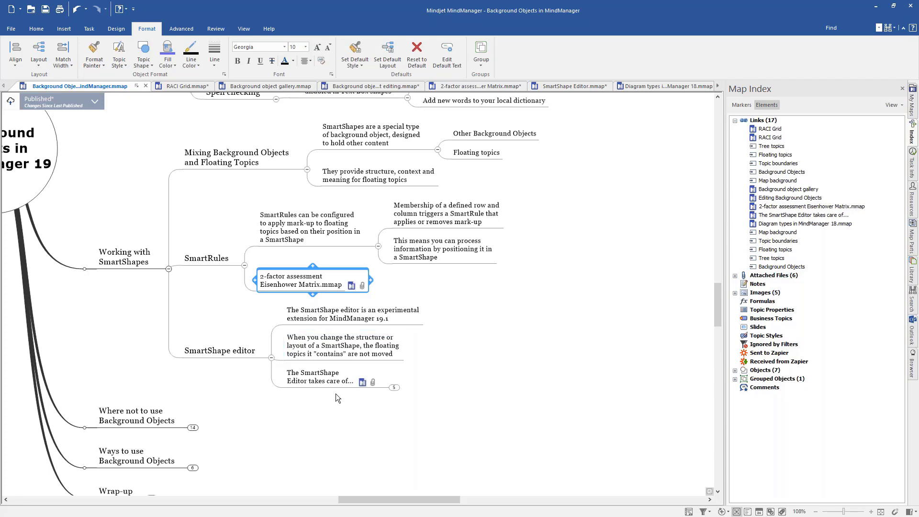
click(320, 382)
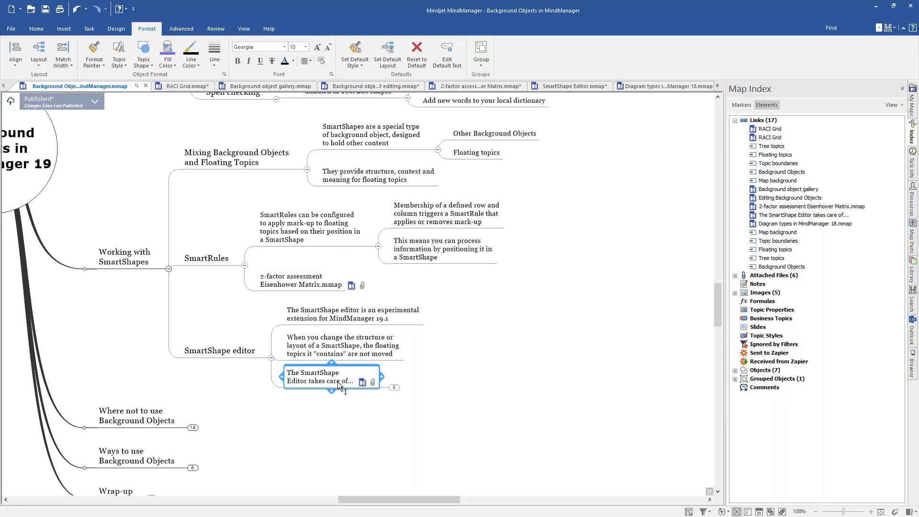
click(362, 384)
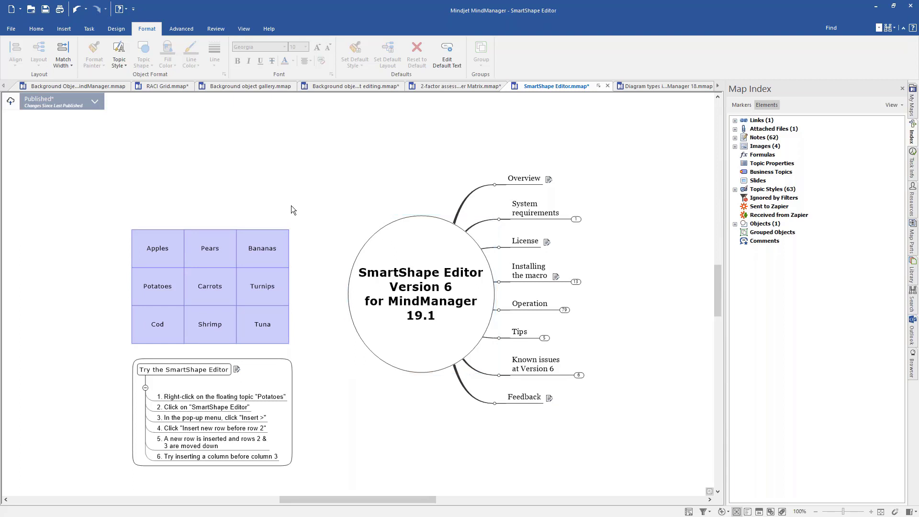
Step: Run the SmartShape Editor on "Apples", accept updating its command settings, and insert a new row after row 1 of the table
drag(292, 208, 315, 154)
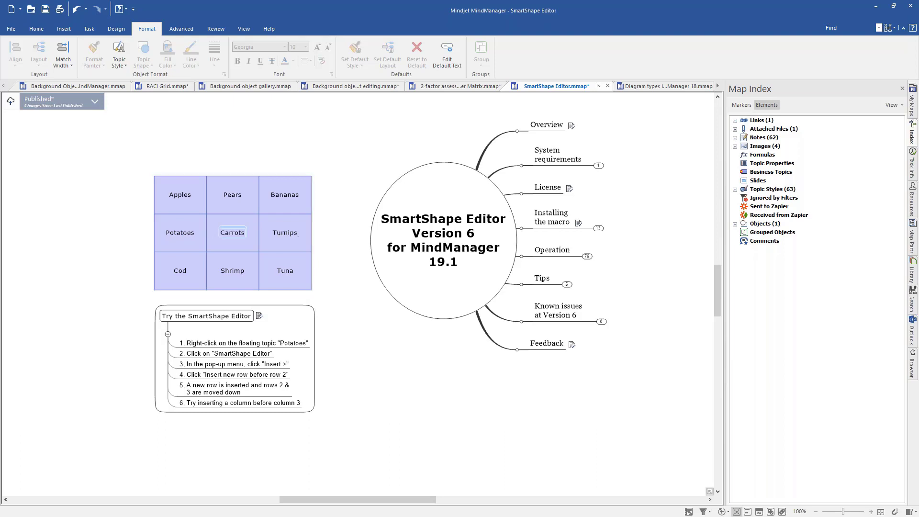
right_click(177, 193)
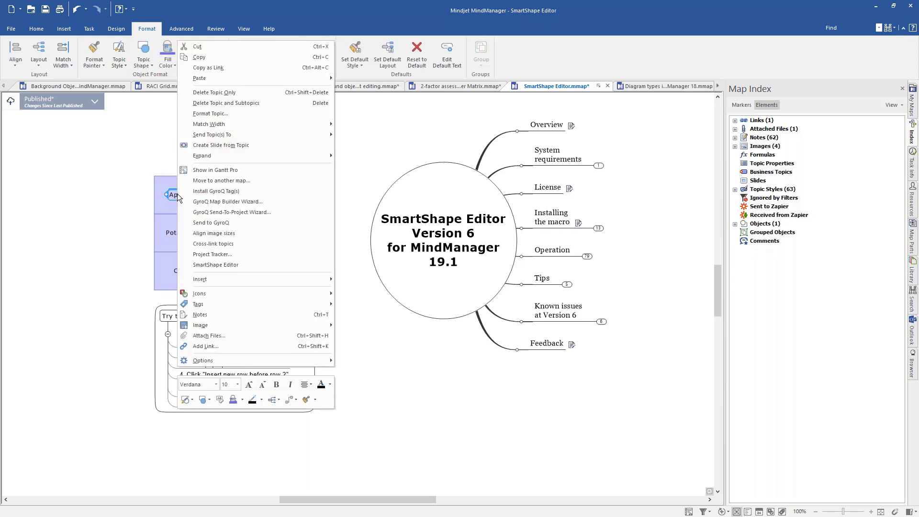
click(227, 266)
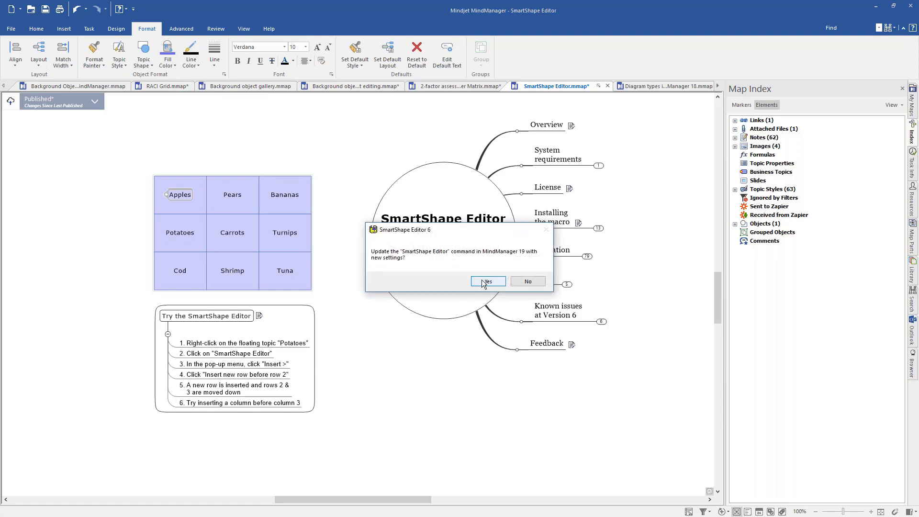
click(486, 281)
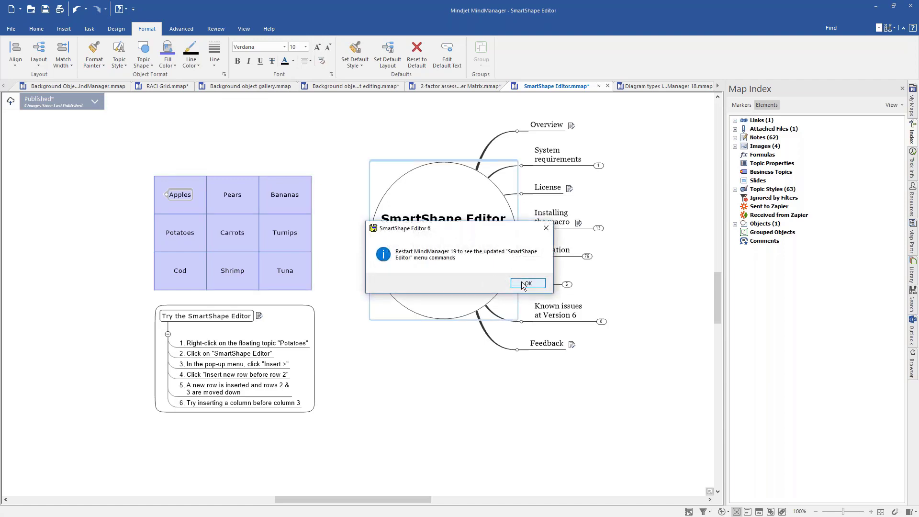
click(529, 285)
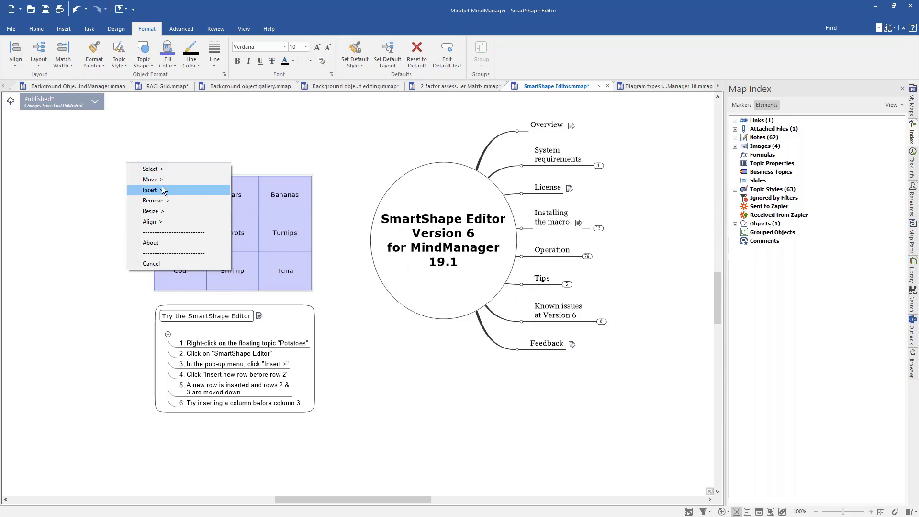
click(164, 190)
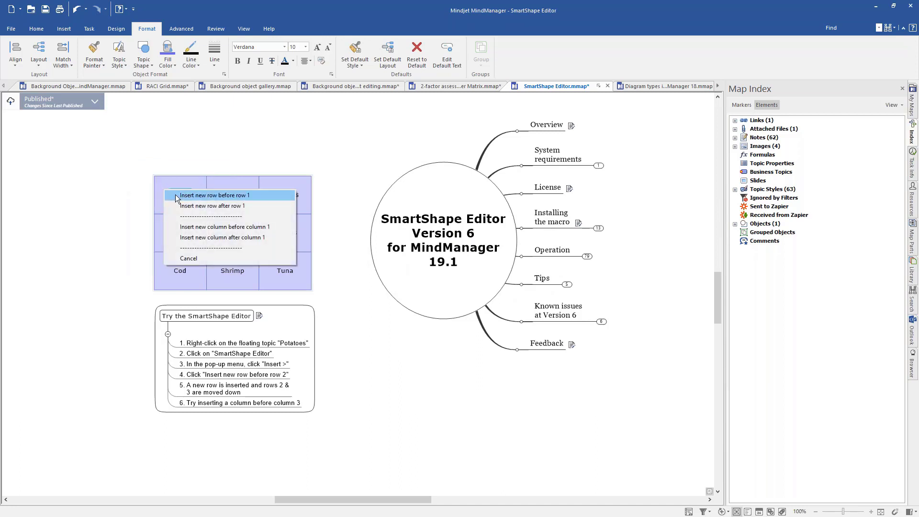
click(190, 205)
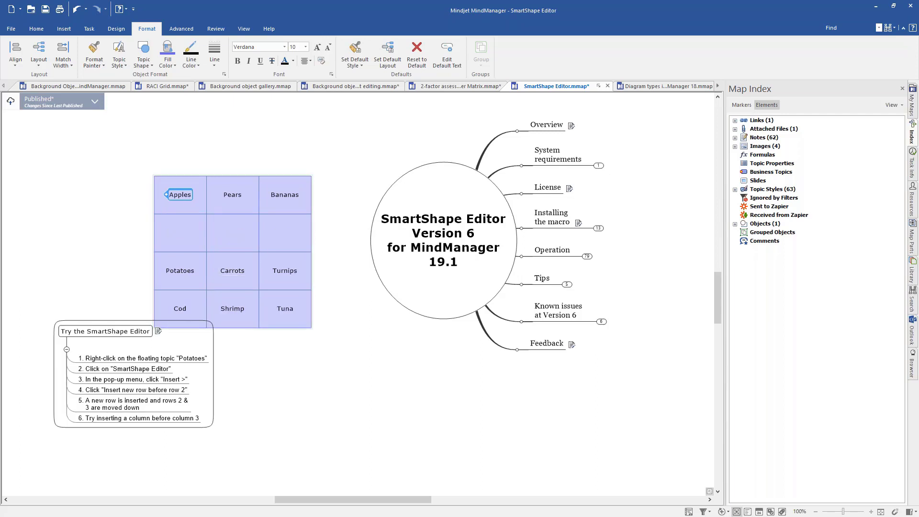
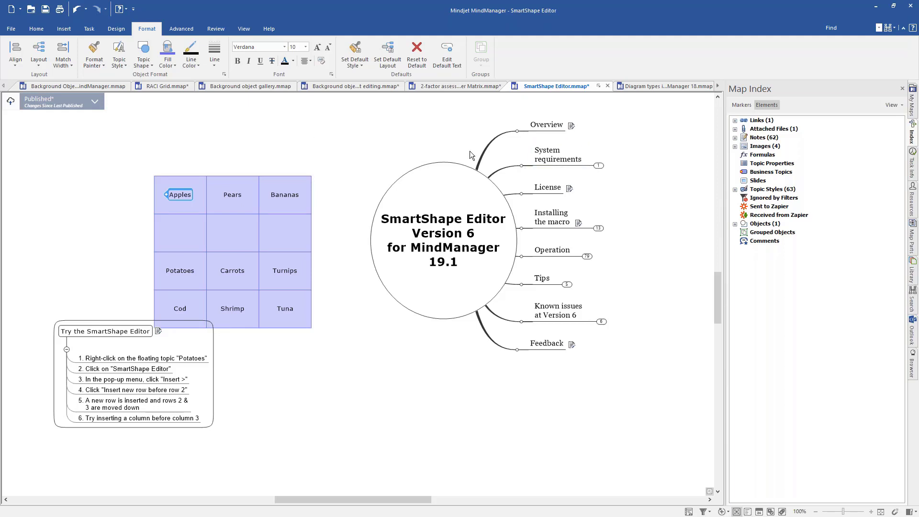
Step: Return to the Background Objects in MindManager map and expand "The SmartShape Editor takes care of..."
click(103, 84)
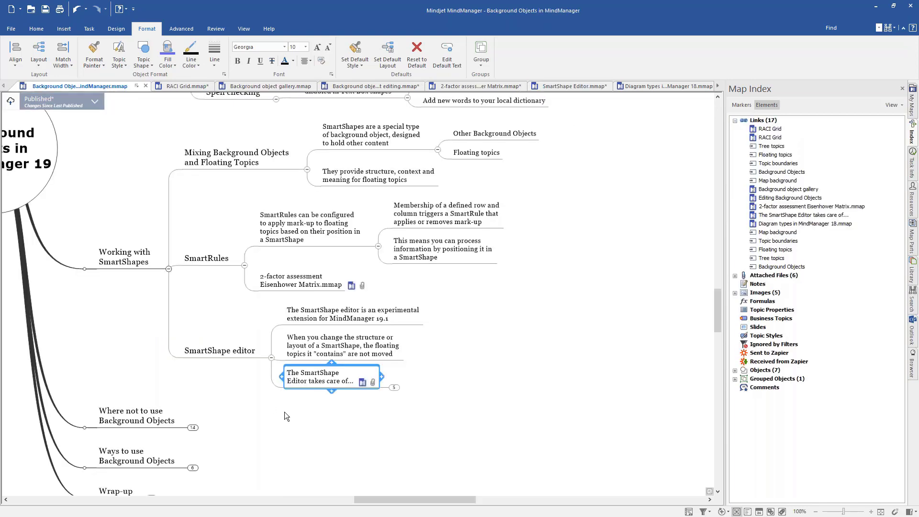
click(396, 387)
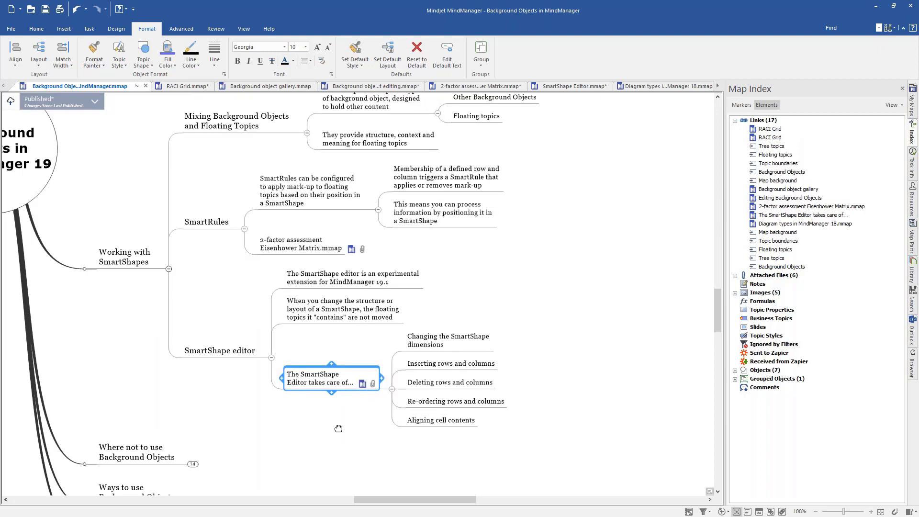
drag(216, 434, 204, 367)
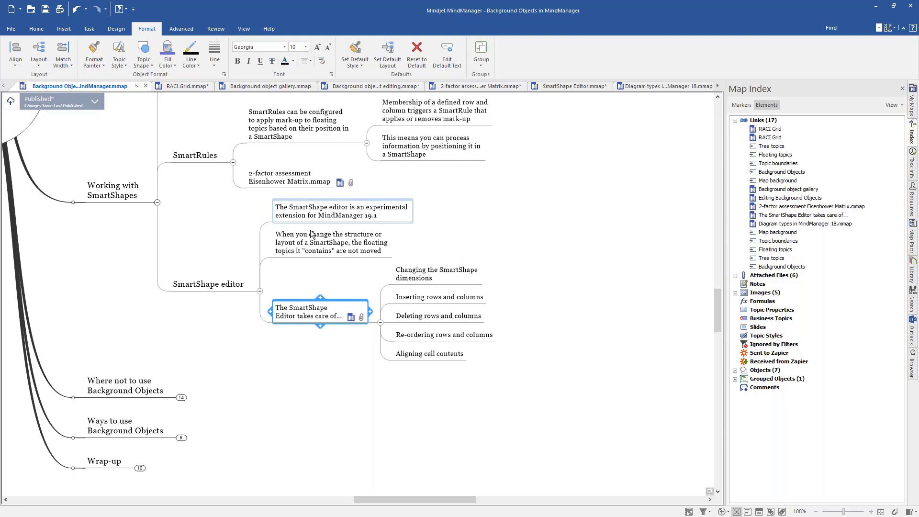
Step: Expand "Where not to use Background Objects" and its subtopic about not using them as a background to a tree of topics
click(120, 391)
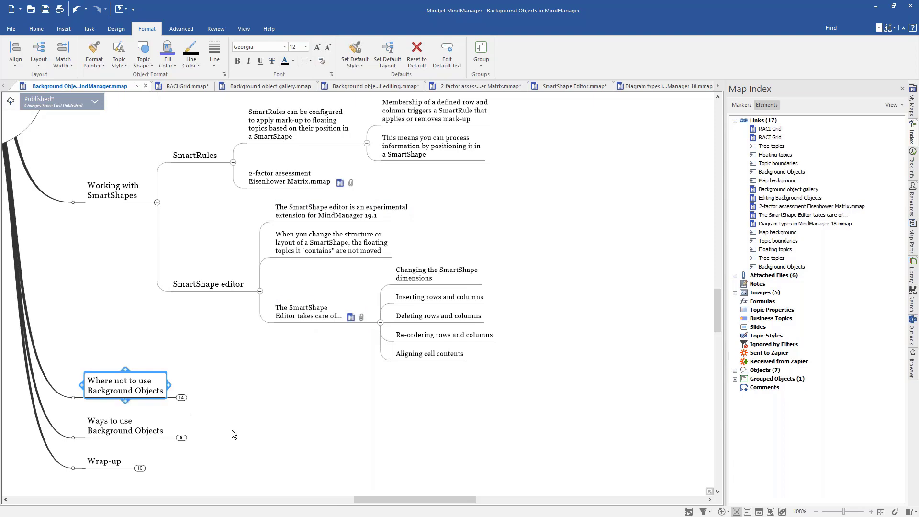
click(181, 398)
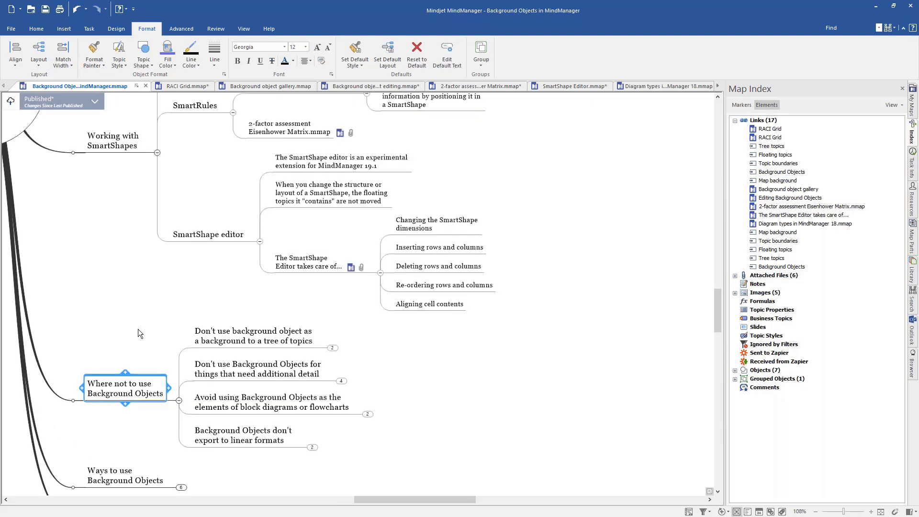
drag(138, 333, 230, 288)
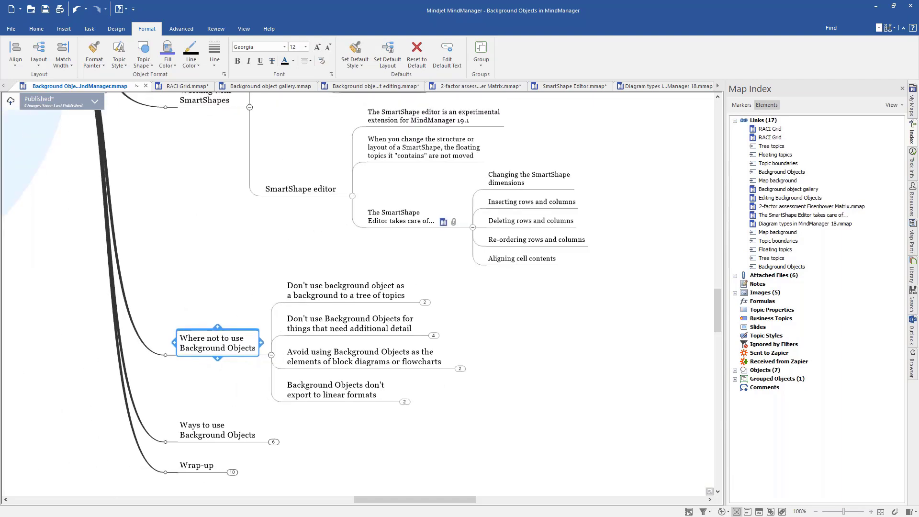
click(426, 303)
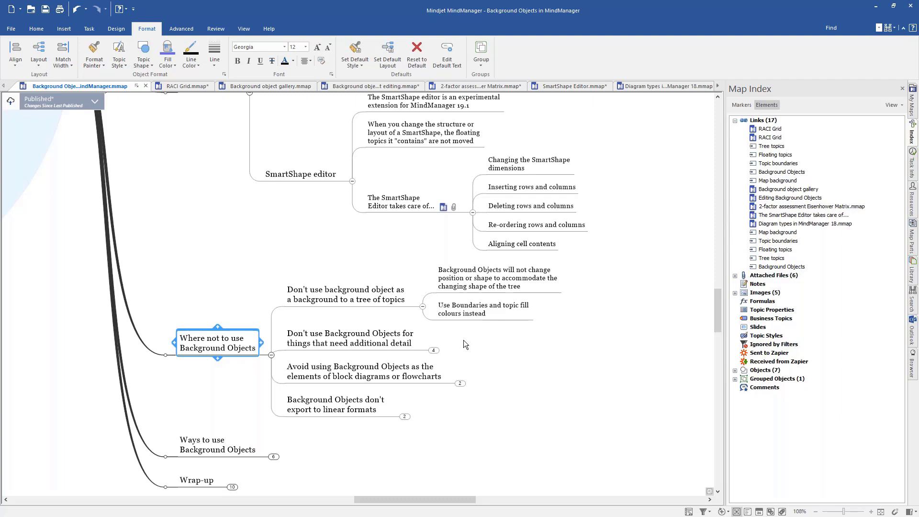
Step: Expand the subtopics on things needing additional detail, elements of block diagrams or flowcharts, and export to linear formats
click(435, 350)
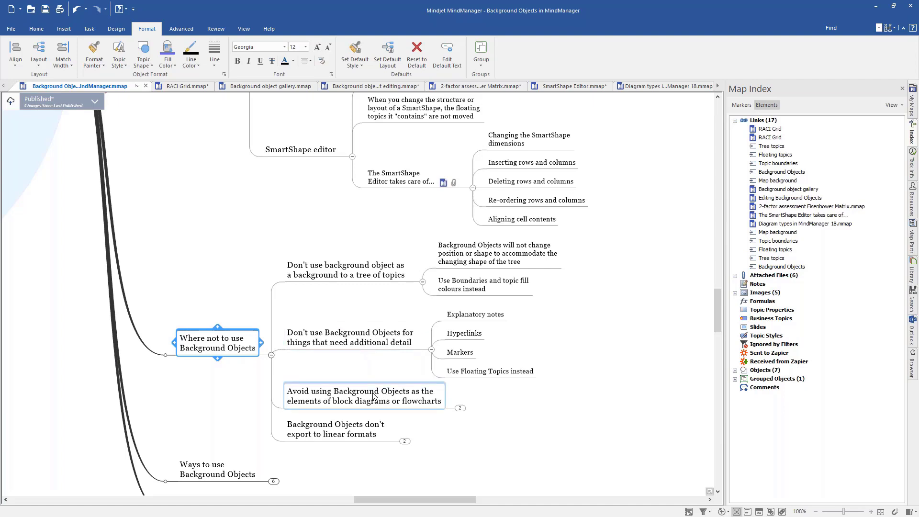
click(461, 408)
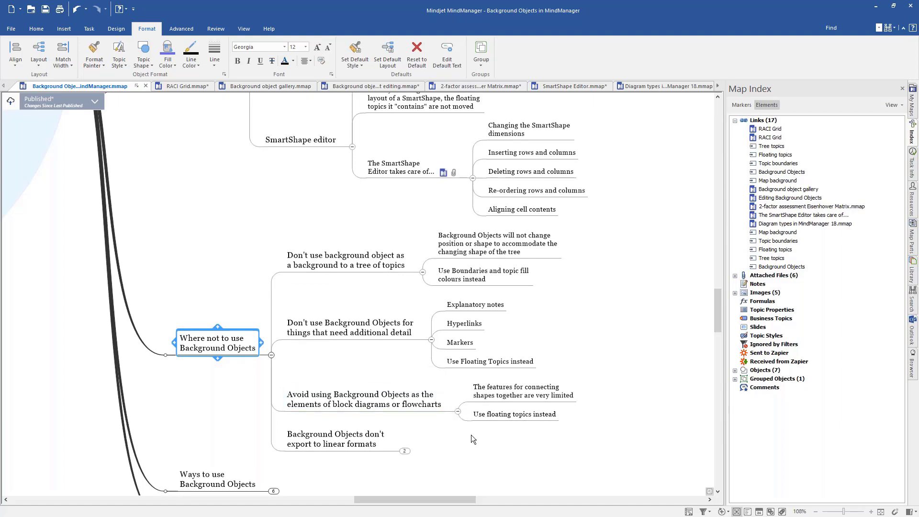
click(494, 398)
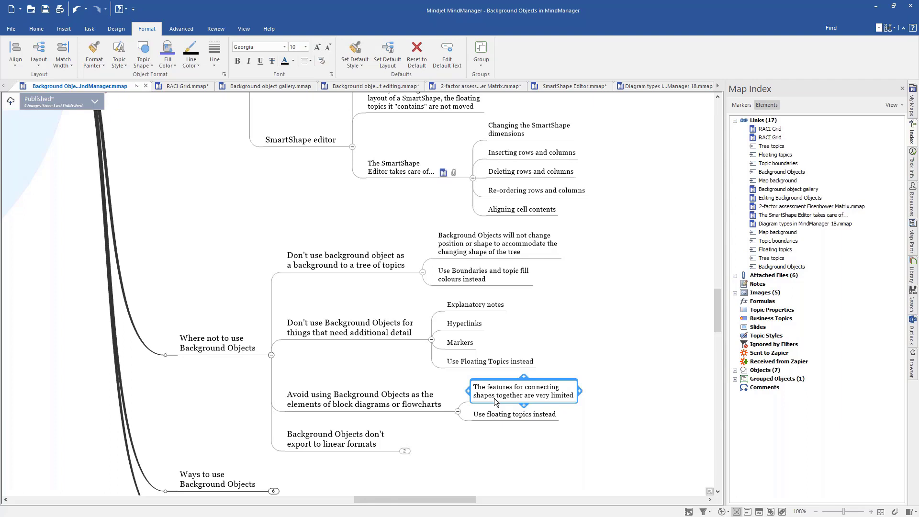
click(406, 451)
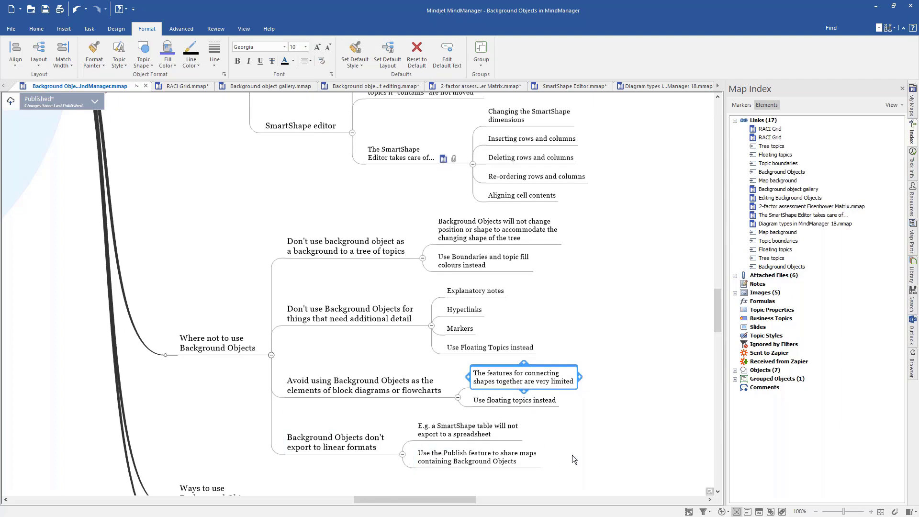
Step: Expand "Ways to use Background Objects" with its "SmartShapes" and "Navigational aids" subtopics
drag(568, 461, 555, 424)
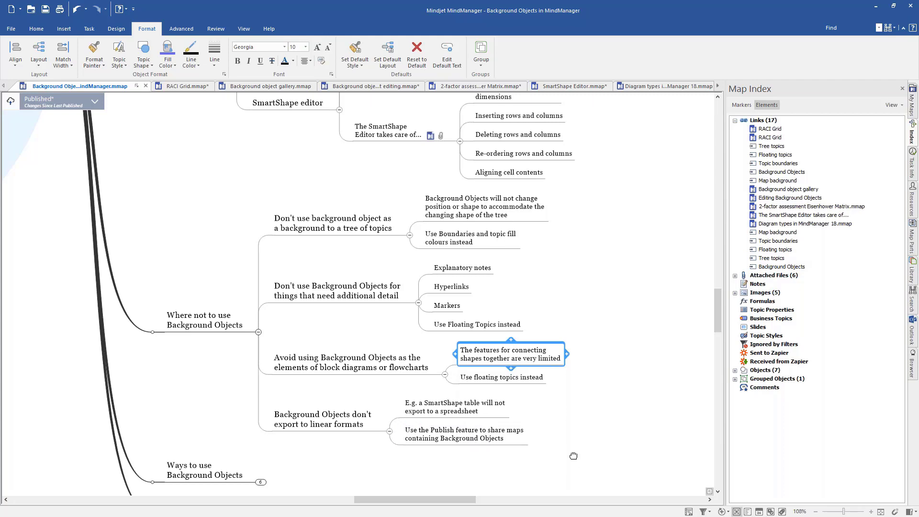
drag(574, 456, 521, 324)
click(156, 343)
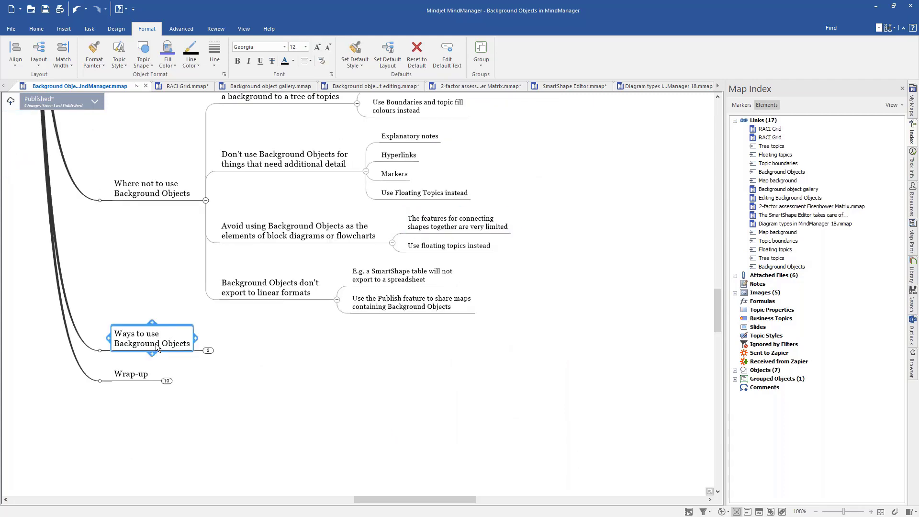
key(plus)
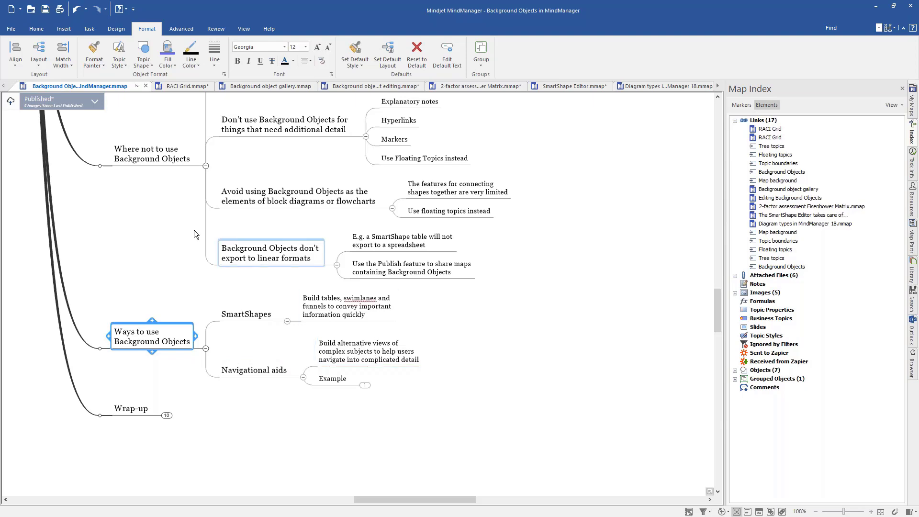
Step: Open the Diagram types in MindManager 18 map linked under the navigational aids "Example" and follow the "Venn diagram" link to its topic
drag(147, 205, 556, 495)
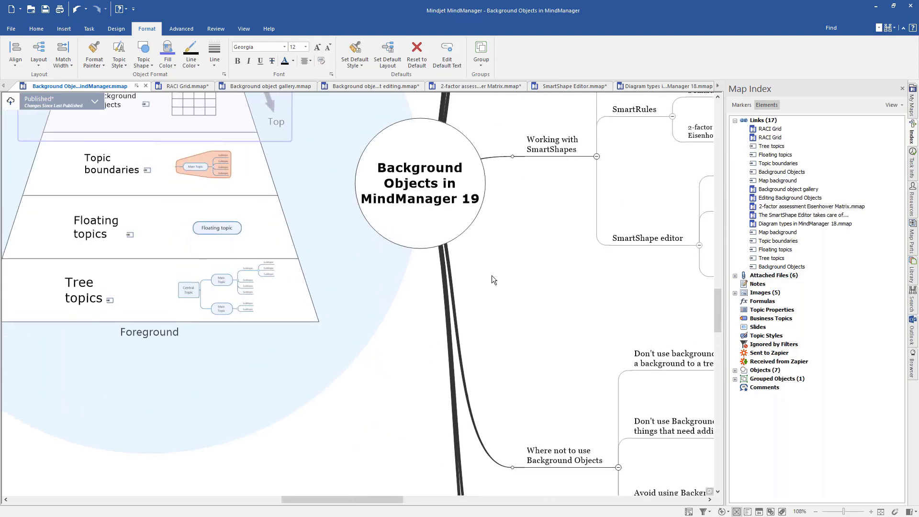
drag(492, 277, 510, 340)
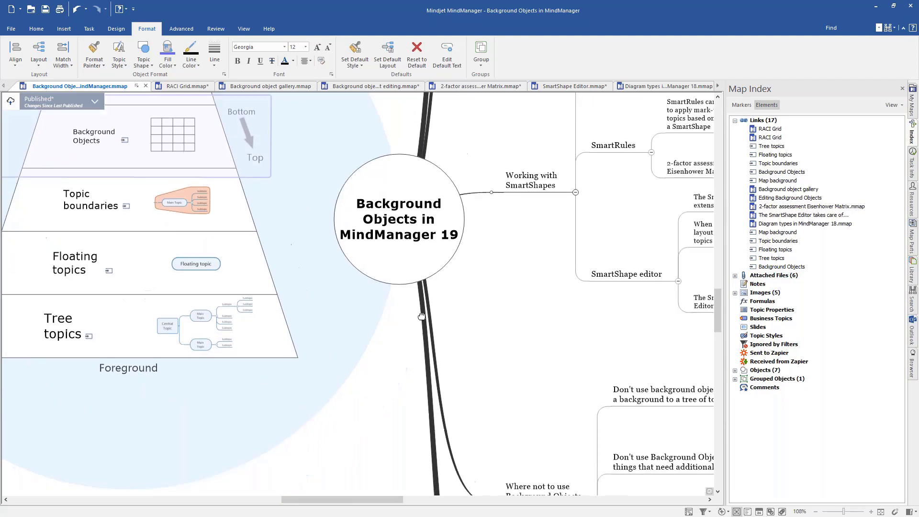
click(288, 410)
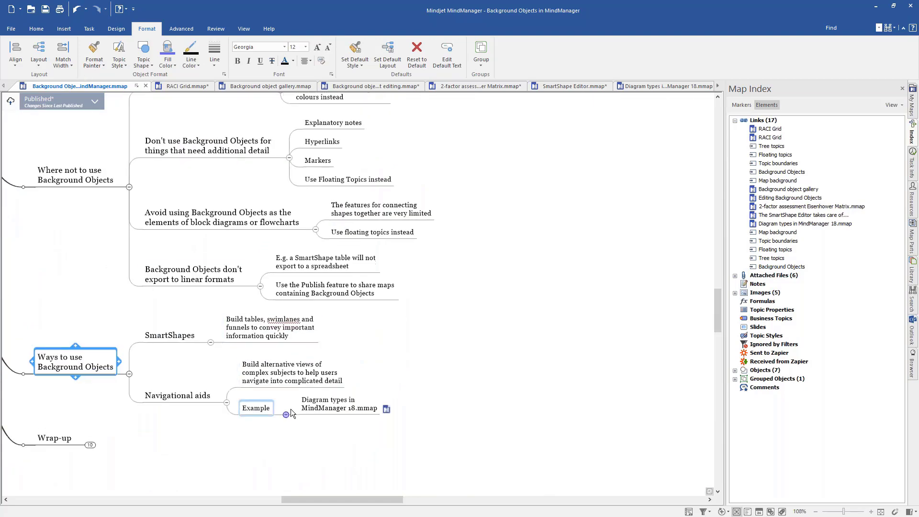
click(387, 410)
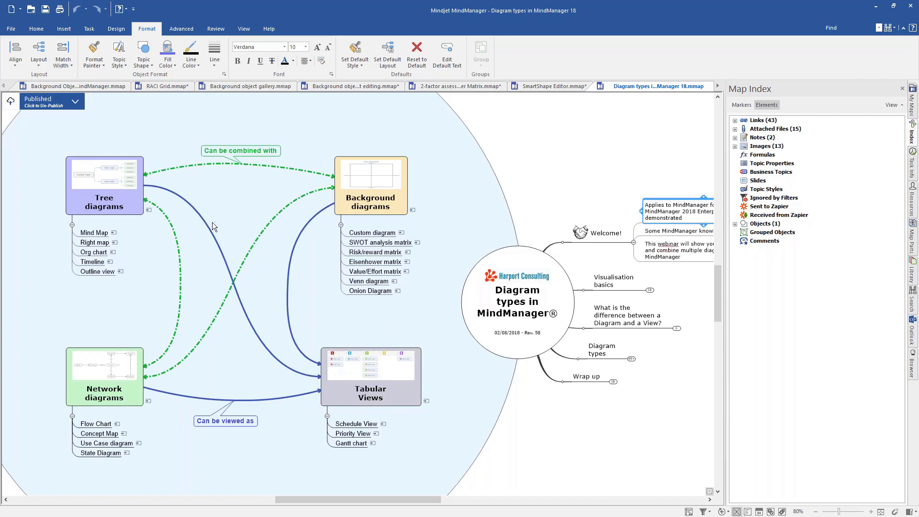
click(394, 281)
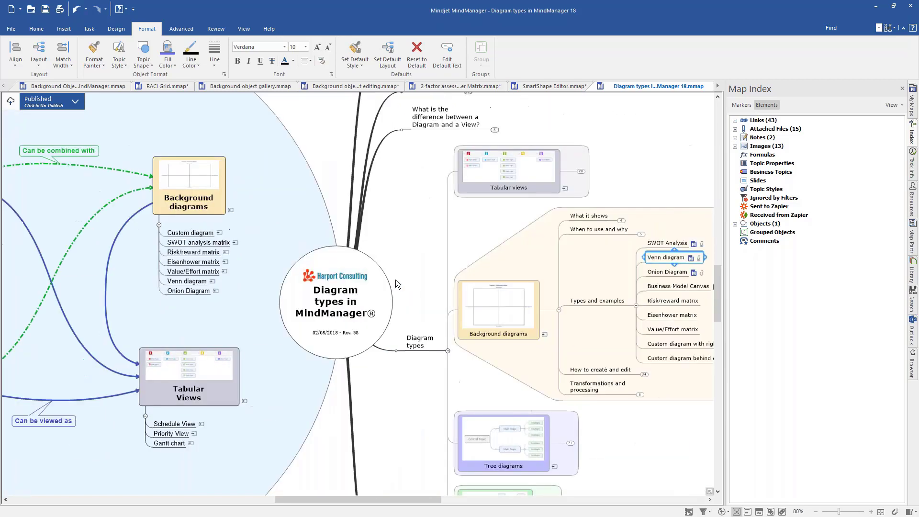